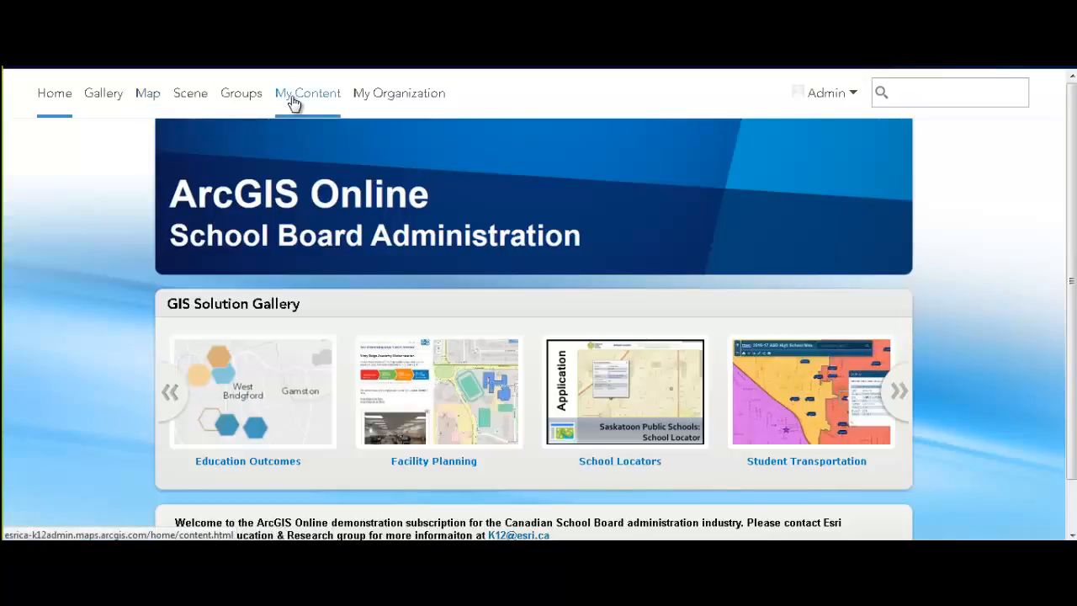
Start a new blank My Map, discarding the School Locator Map's unsaved changes
{"action": "left_click", "coordinate": [145, 97]}
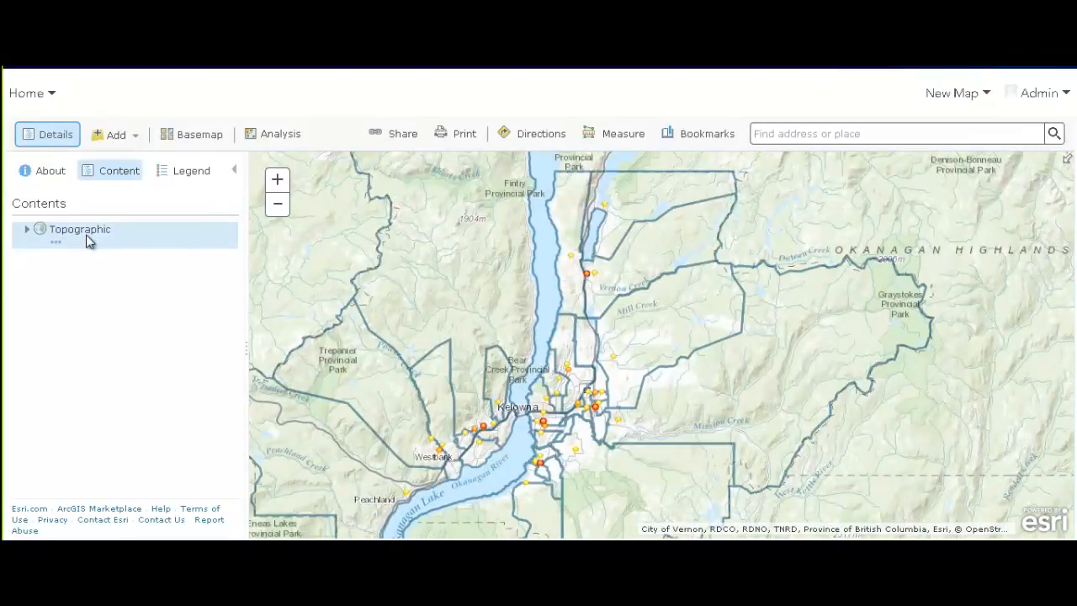
{"action": "left_click", "coordinate": [827, 93]}
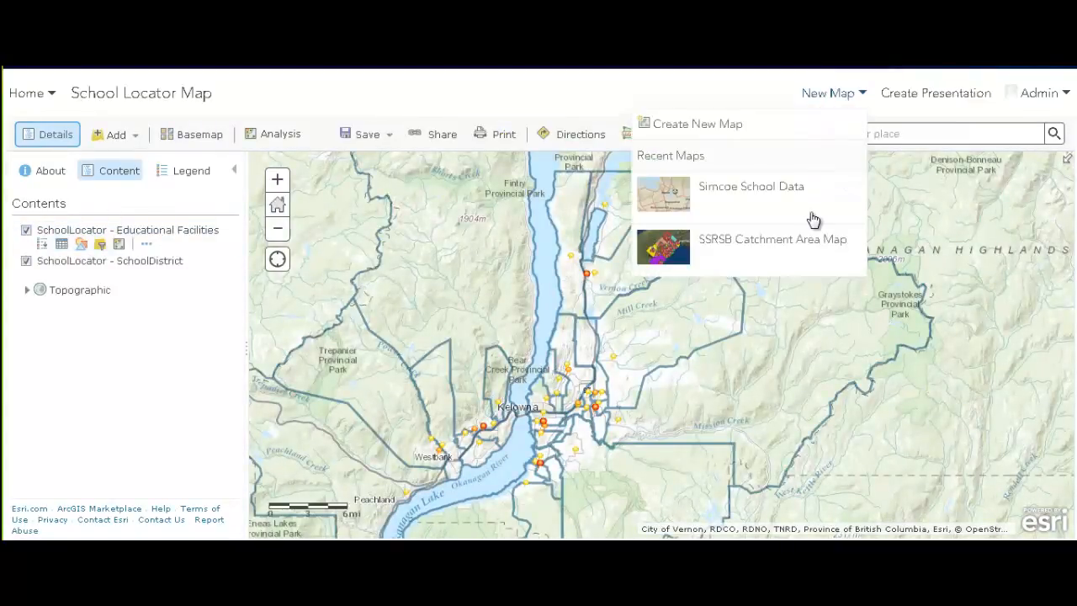
{"action": "left_click", "coordinate": [701, 123]}
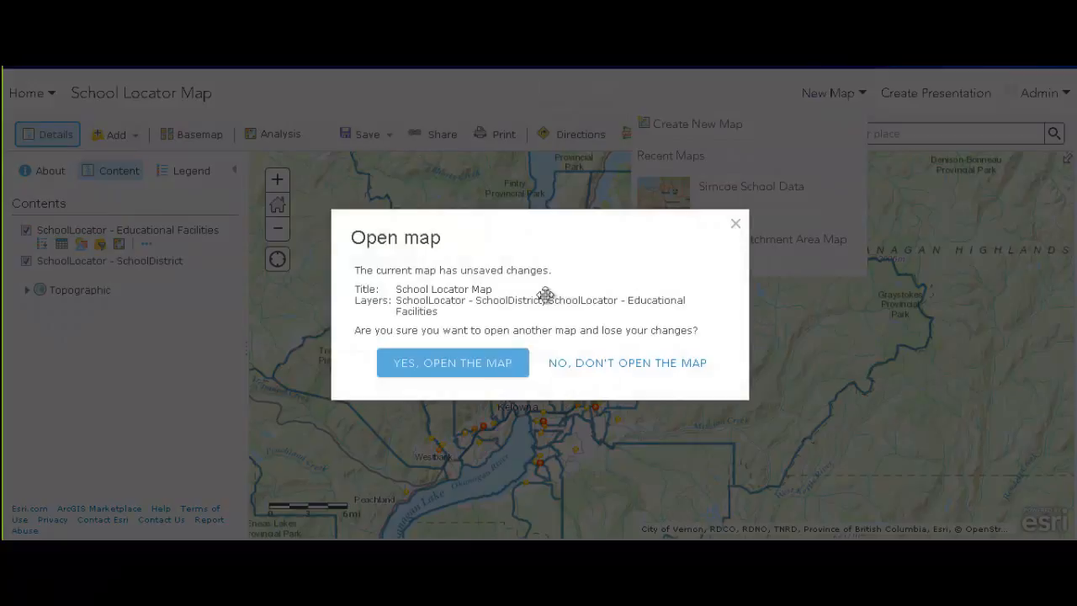
{"action": "left_click", "coordinate": [471, 382]}
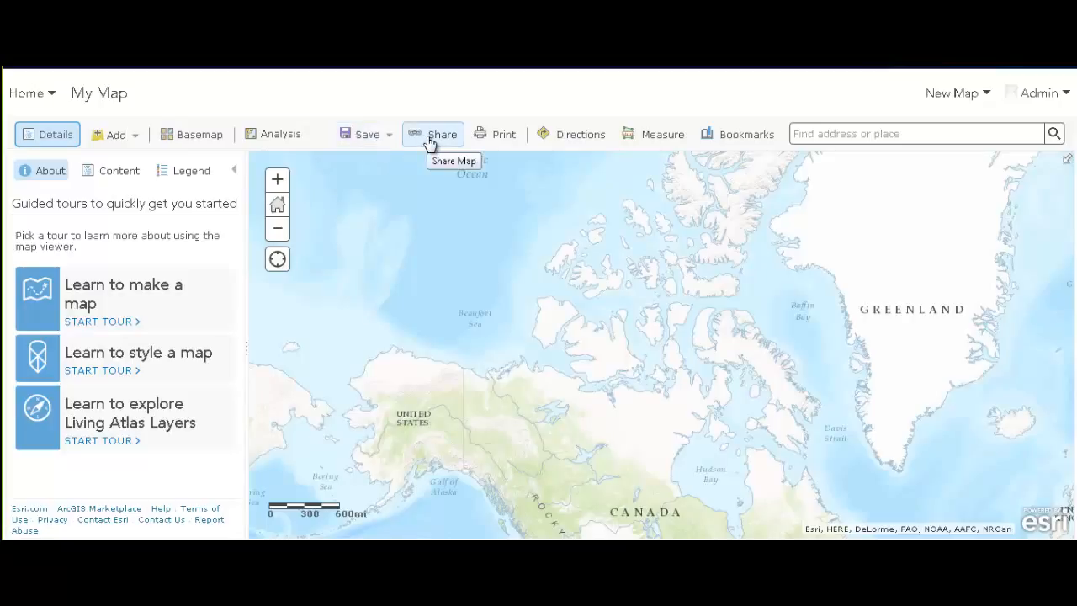
Browse the Facility Planning, Education Outcomes and School Locator content folders, then return Home
{"action": "left_click", "coordinate": [49, 94]}
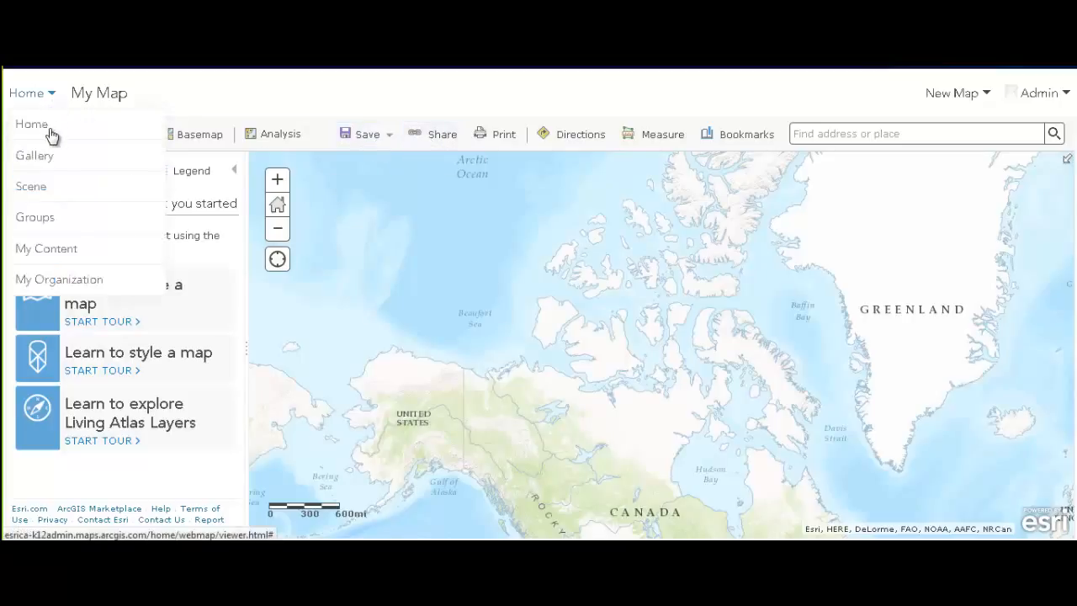
{"action": "left_click", "coordinate": [51, 252]}
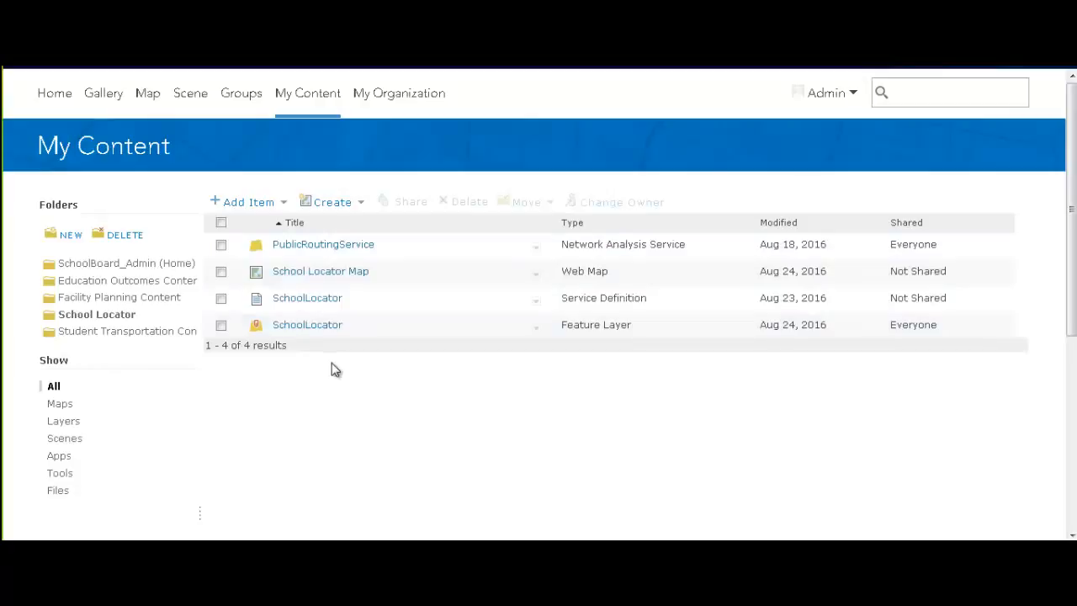
{"action": "left_click", "coordinate": [101, 299]}
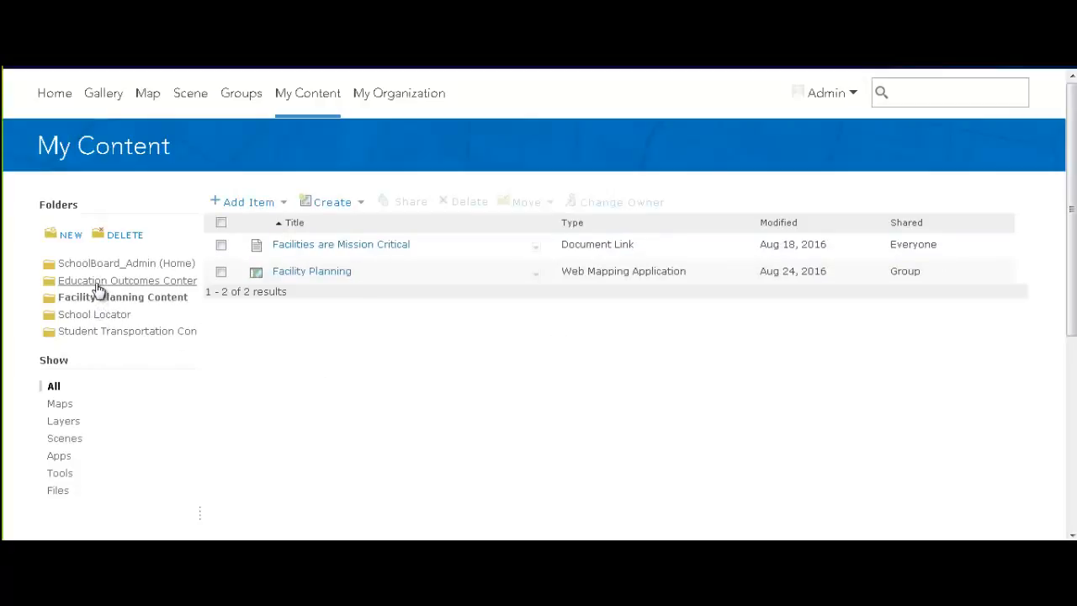
{"action": "left_click", "coordinate": [98, 283]}
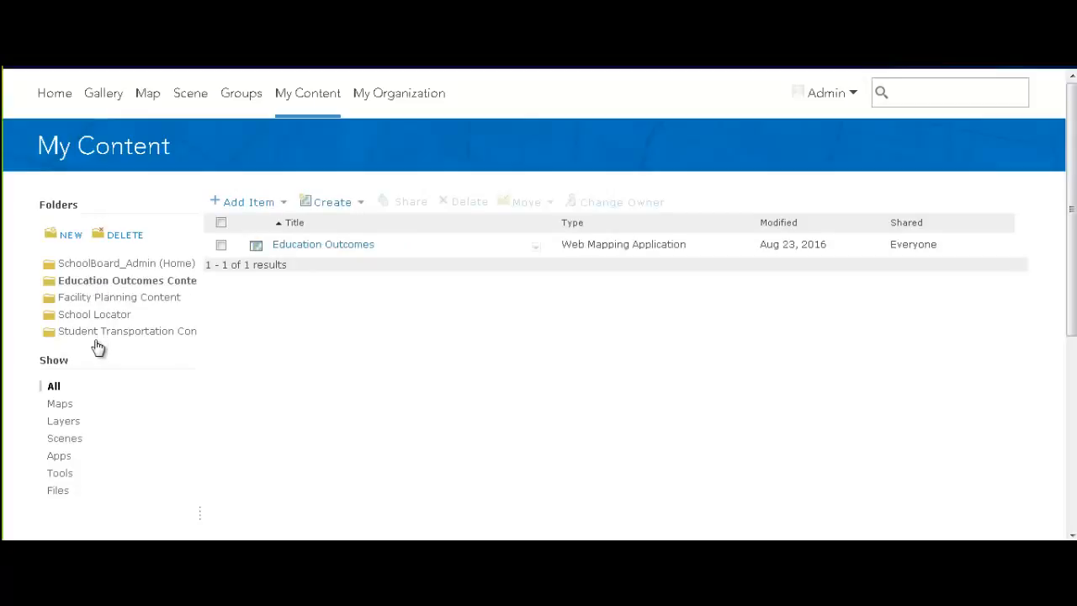
{"action": "left_click", "coordinate": [96, 317]}
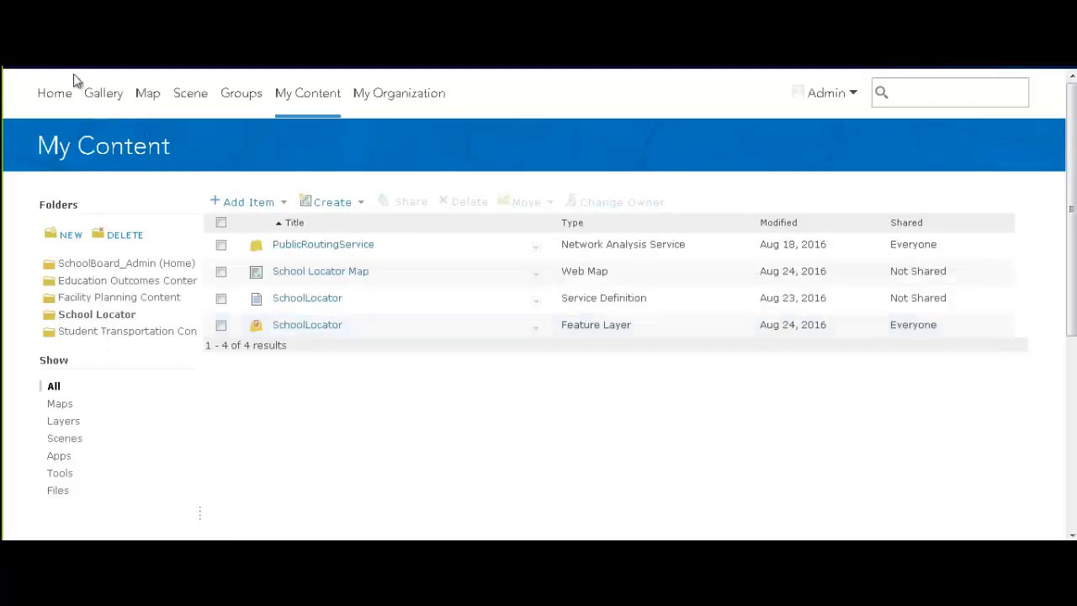
{"action": "left_click", "coordinate": [52, 94]}
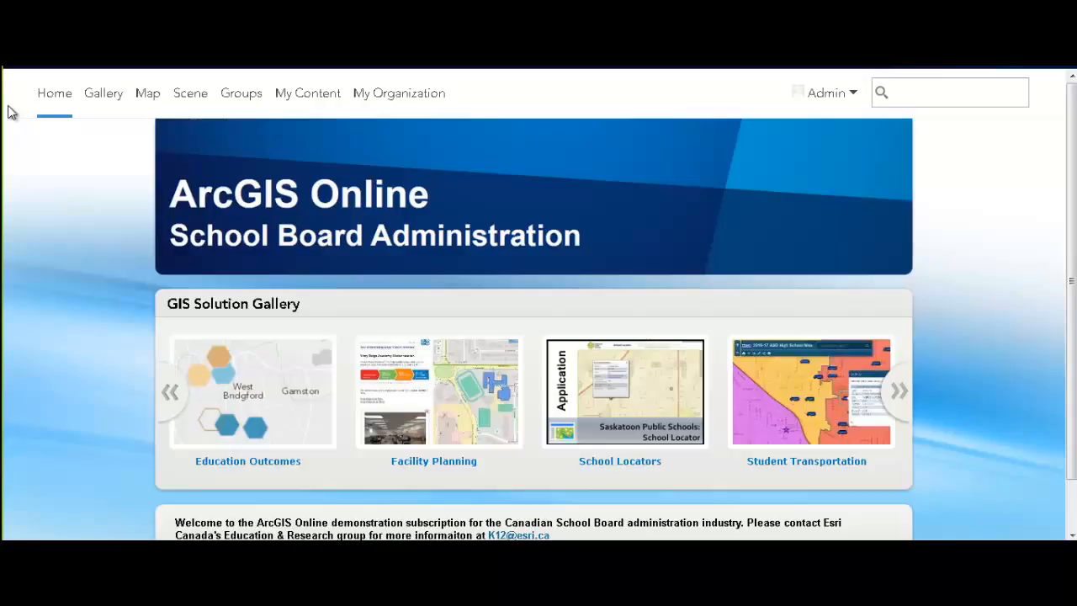
Open a blank map in Map Viewer and list the Add layer options
{"action": "left_click", "coordinate": [148, 100]}
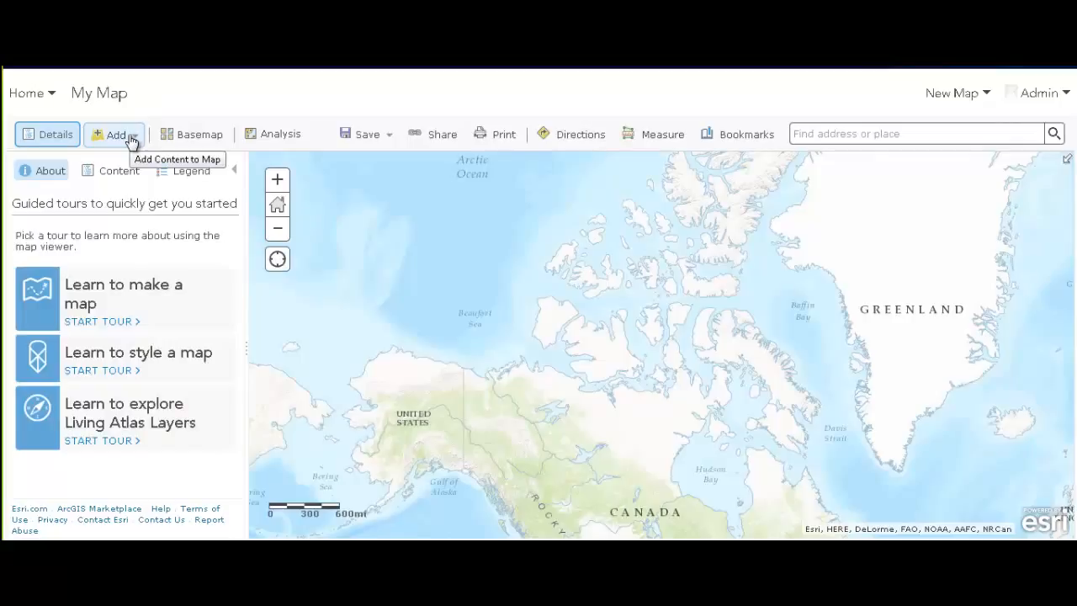
{"action": "left_click", "coordinate": [132, 139]}
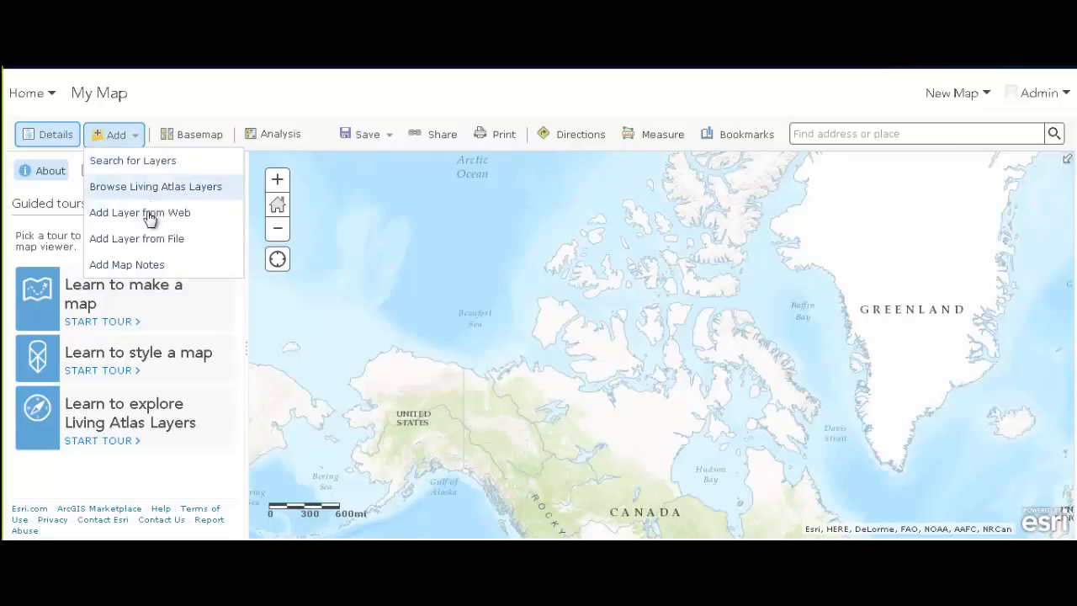
Import SD23_Catchment.zip from the Catchment Boundaries folder as a layer from file
{"action": "left_click", "coordinate": [140, 239]}
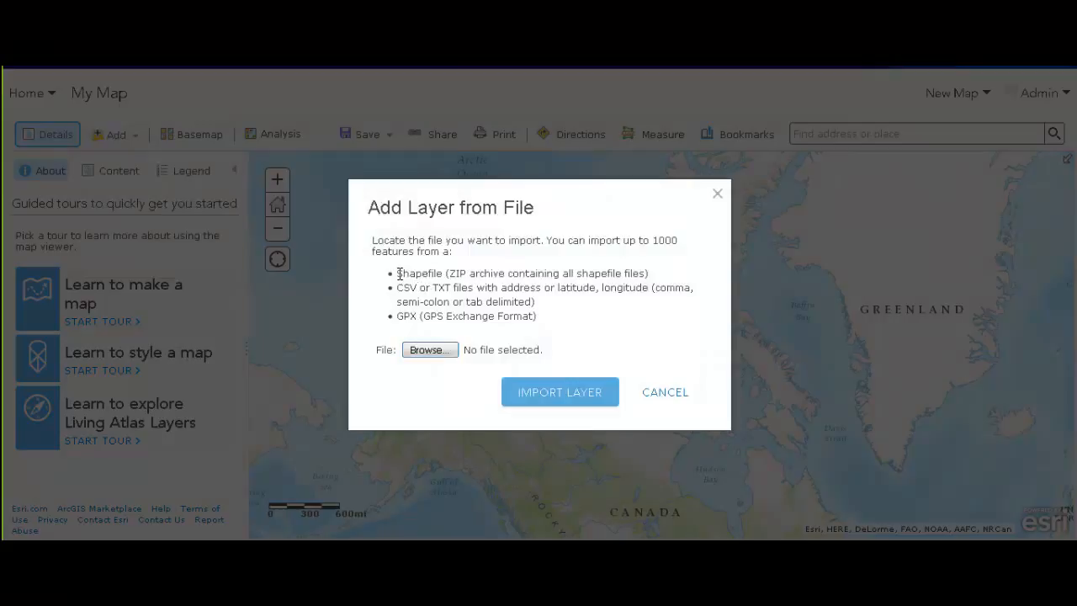
{"action": "left_click_drag", "start_coordinate": [397, 273], "coordinate": [437, 273]}
{"action": "left_click", "coordinate": [443, 349]}
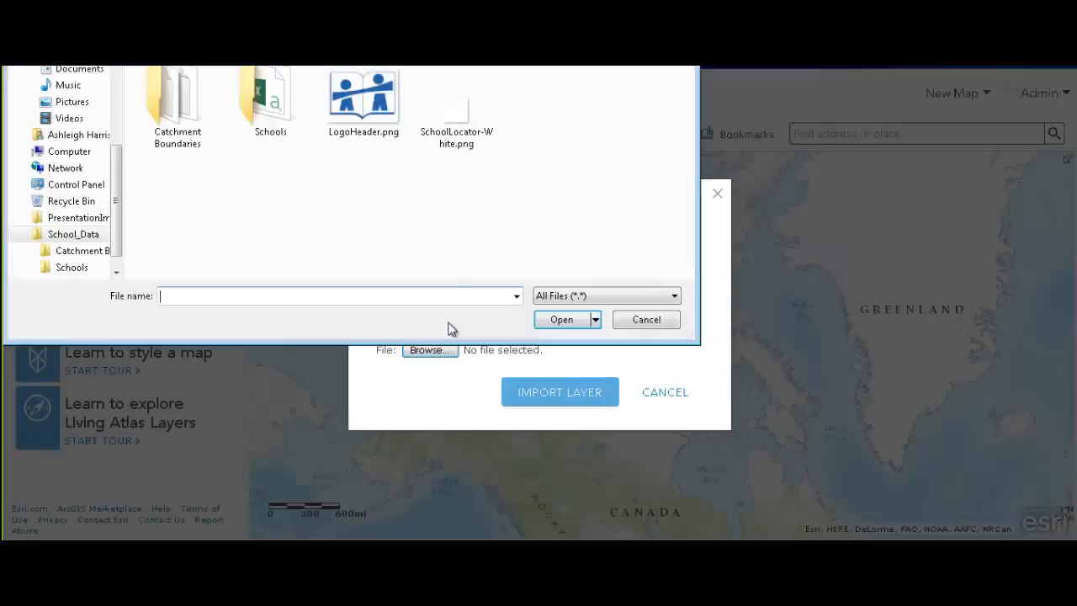
{"action": "double_click", "coordinate": [190, 106]}
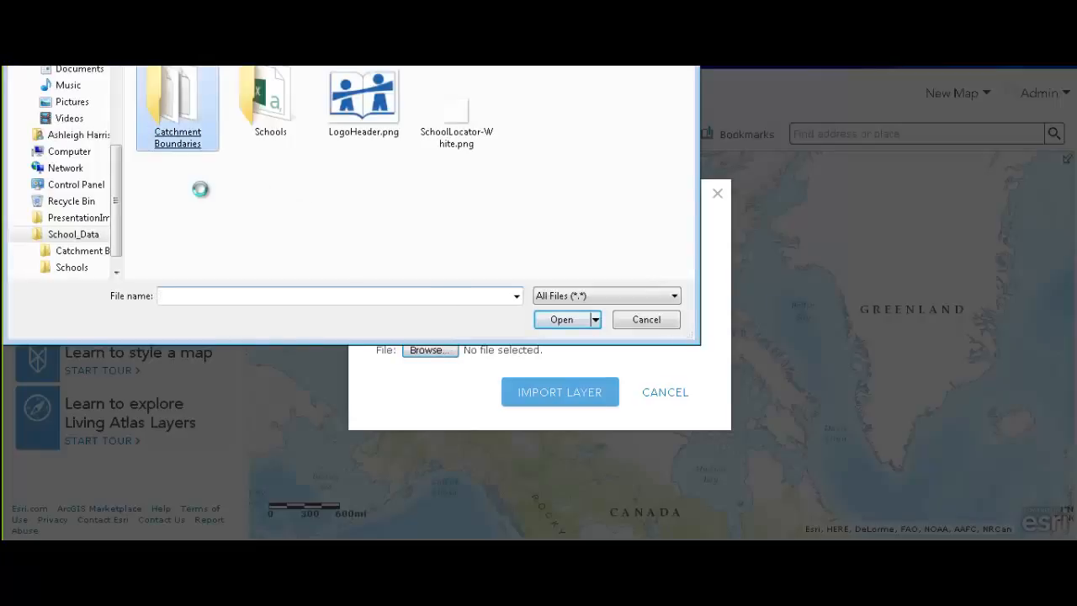
{"action": "left_click", "coordinate": [202, 192]}
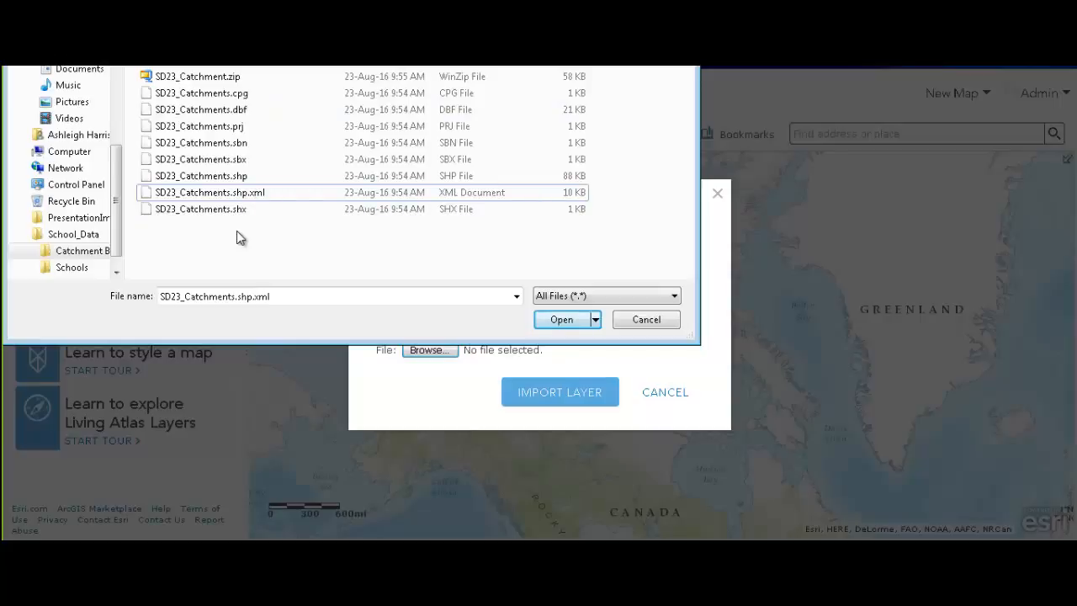
{"action": "left_click", "coordinate": [187, 81]}
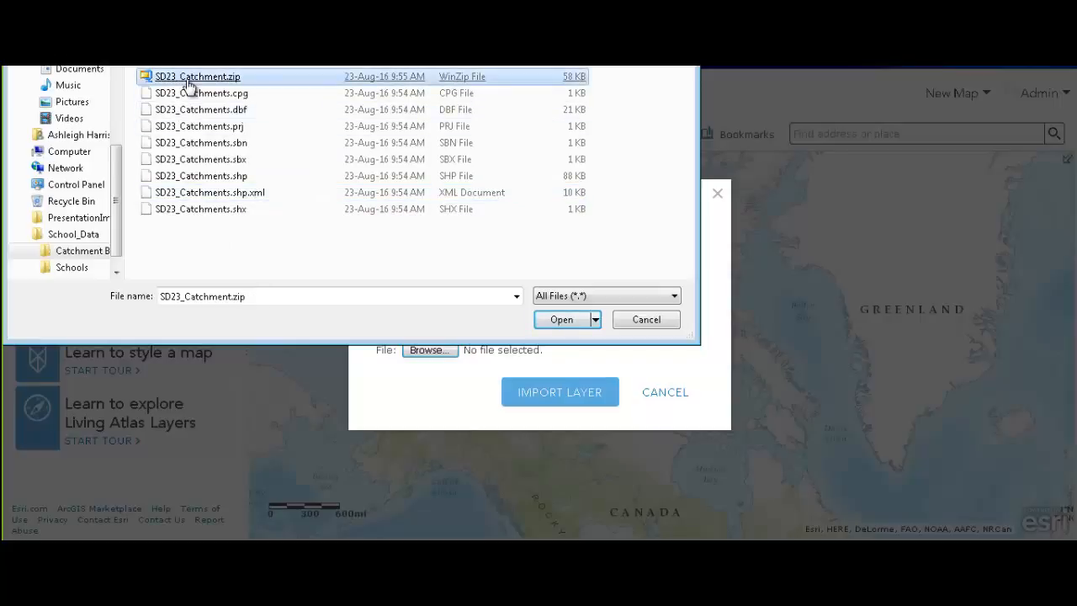
{"action": "key", "text": "Return"}
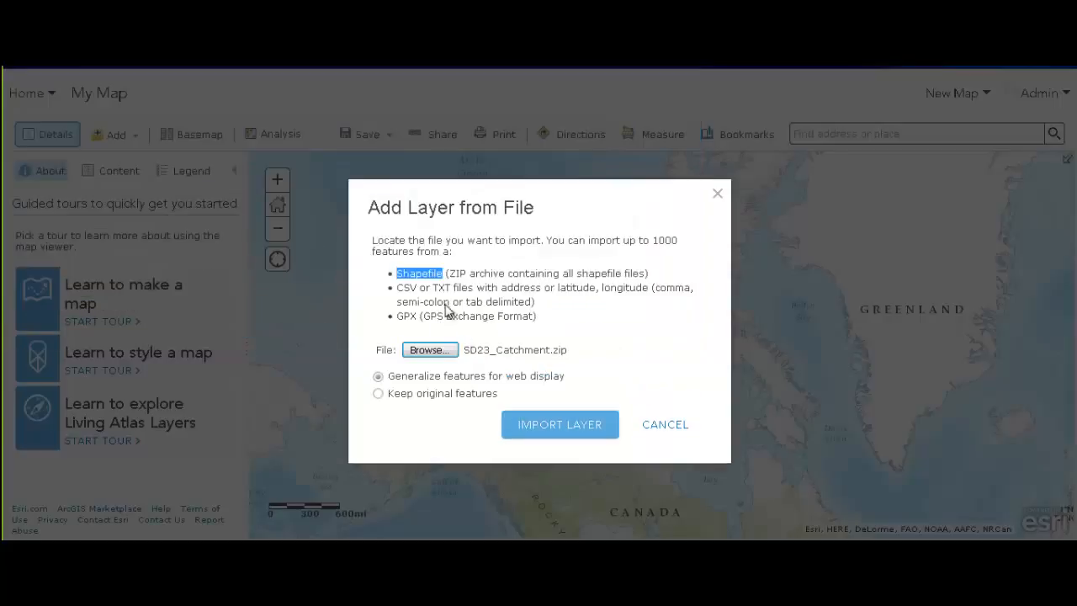
{"action": "left_click_drag", "start_coordinate": [454, 271], "coordinate": [541, 273]}
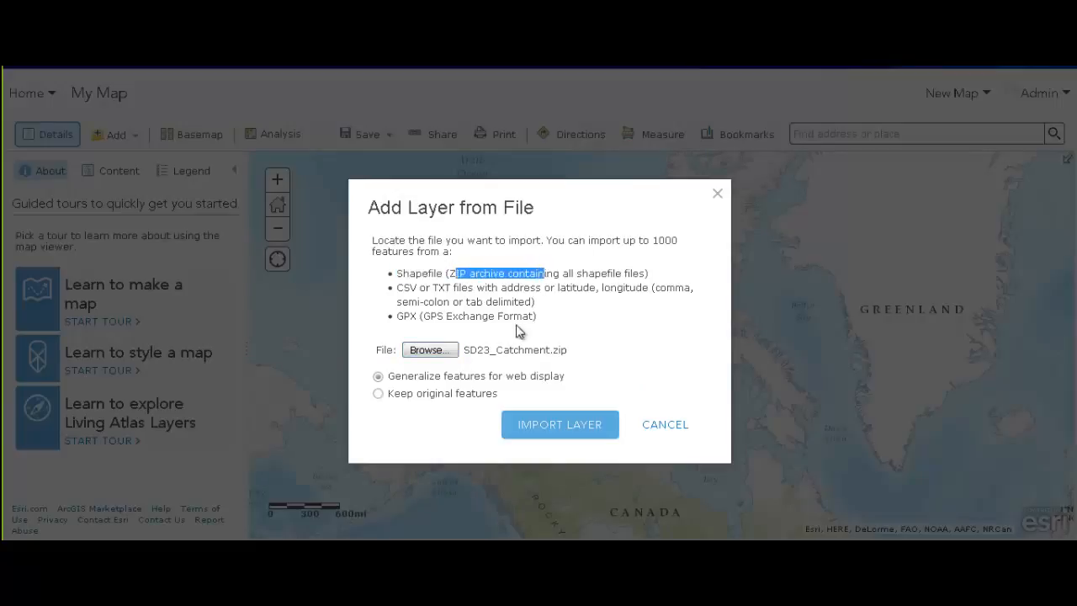
{"action": "left_click", "coordinate": [569, 430]}
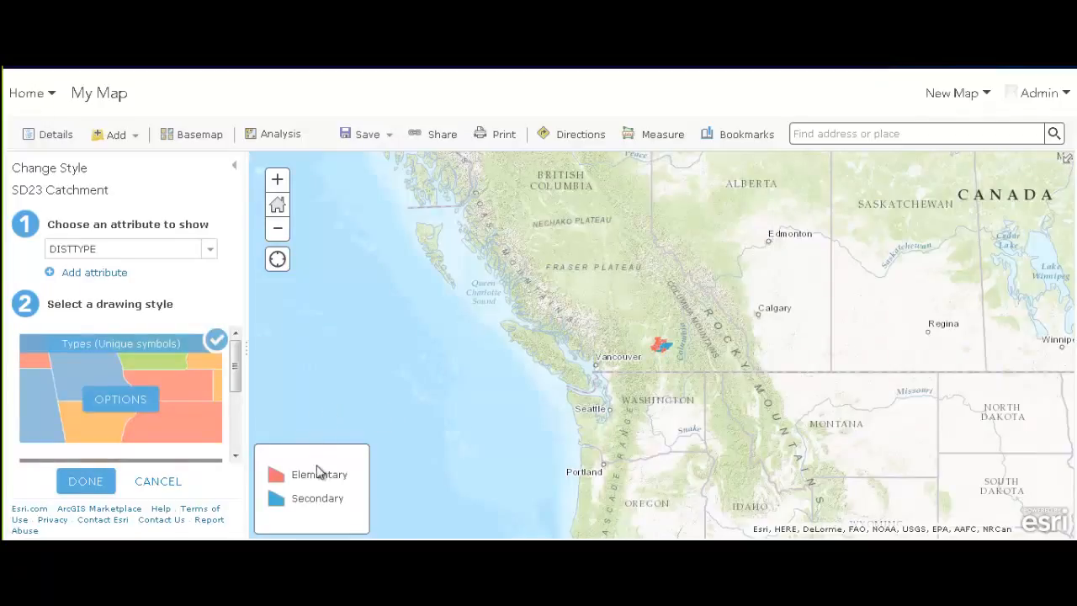
Review the unique-types style options, leaving attribute-based transparency at None
{"action": "left_click", "coordinate": [128, 401]}
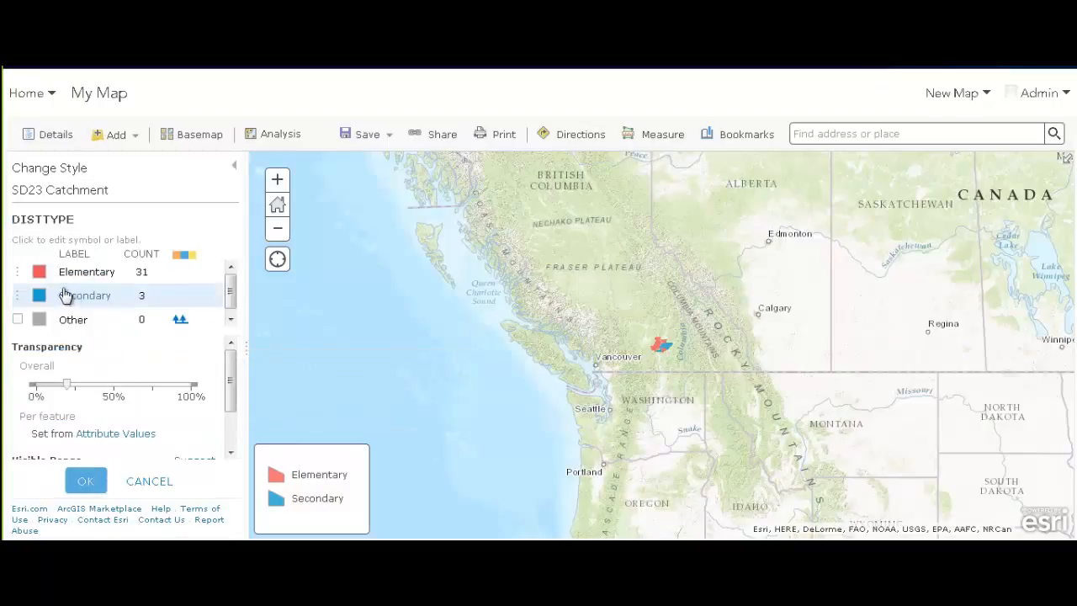
{"action": "left_click", "coordinate": [85, 493]}
{"action": "left_click_drag", "start_coordinate": [236, 353], "coordinate": [235, 412]}
{"action": "left_click", "coordinate": [210, 382]}
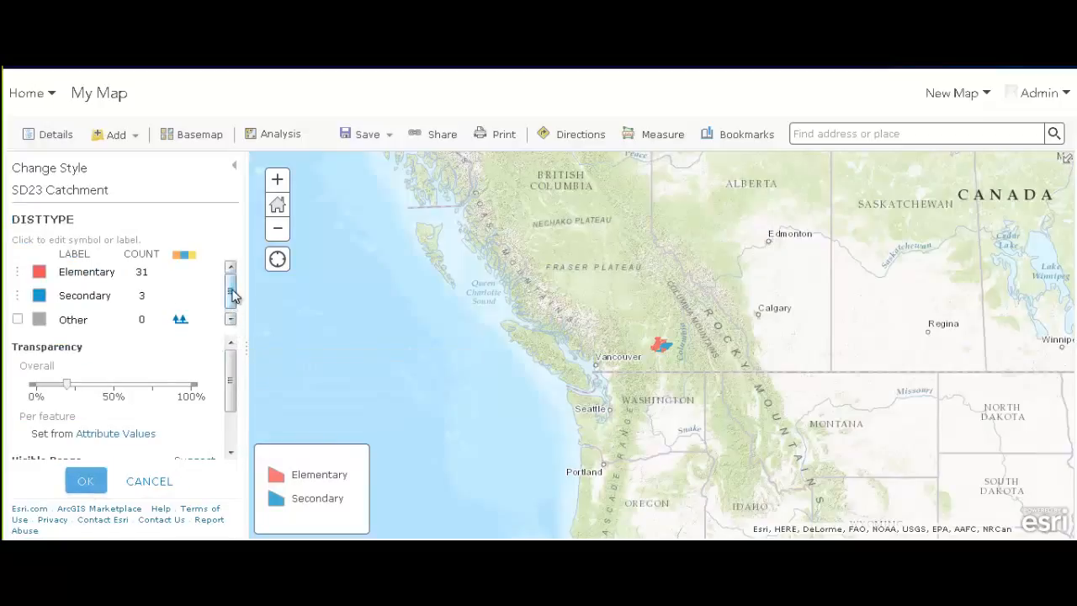
{"action": "left_click", "coordinate": [134, 433]}
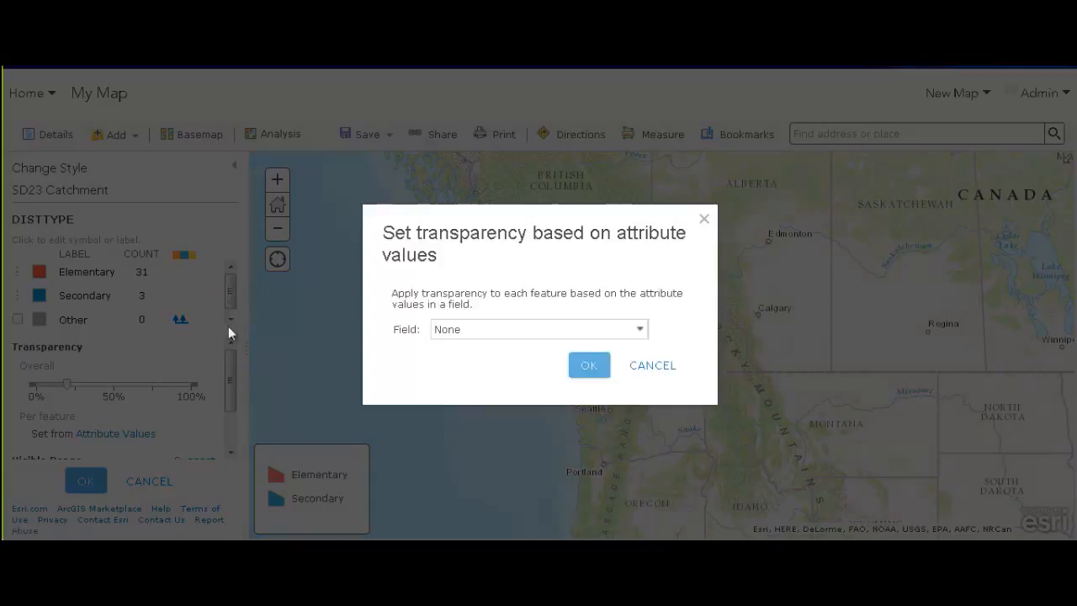
{"action": "left_click", "coordinate": [553, 332]}
{"action": "left_click", "coordinate": [555, 347]}
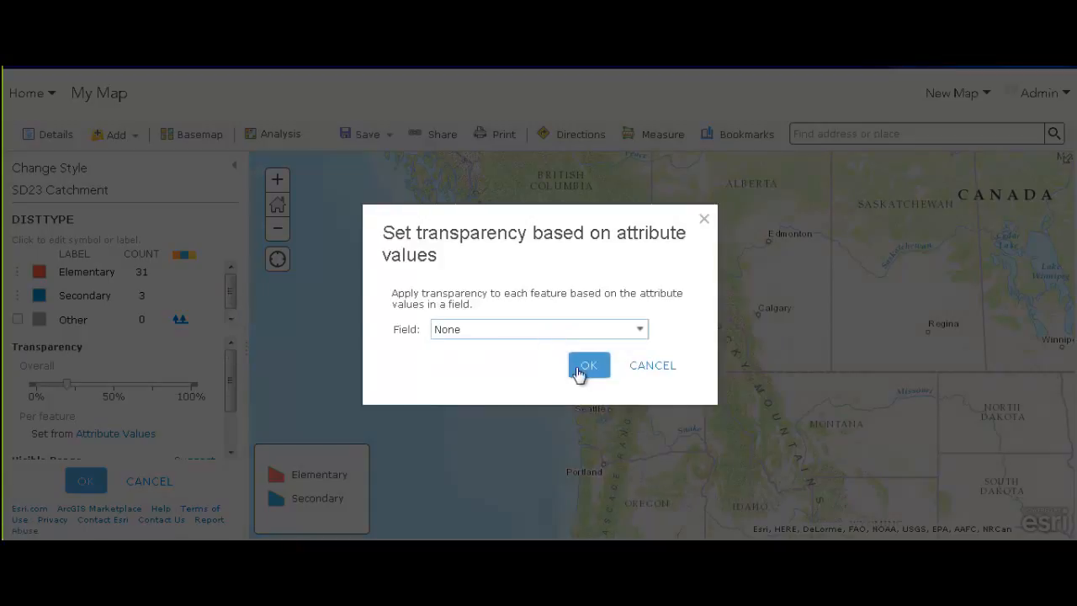
{"action": "left_click", "coordinate": [580, 370]}
Switch the catchment drawing style to Location (Single symbol)
{"action": "left_click_drag", "start_coordinate": [229, 360], "coordinate": [235, 401]}
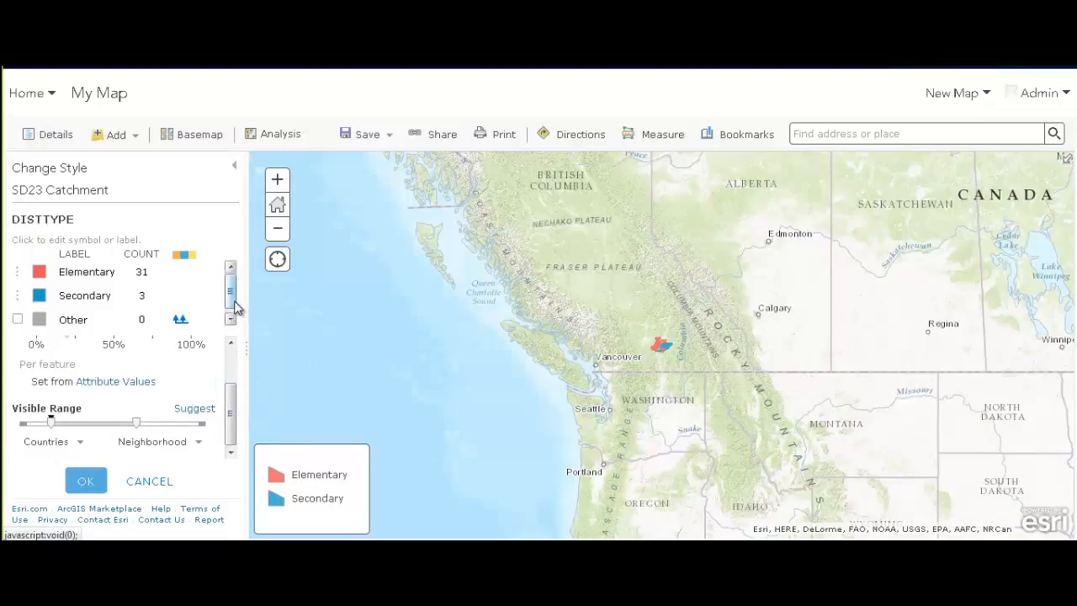
{"action": "left_click", "coordinate": [86, 480]}
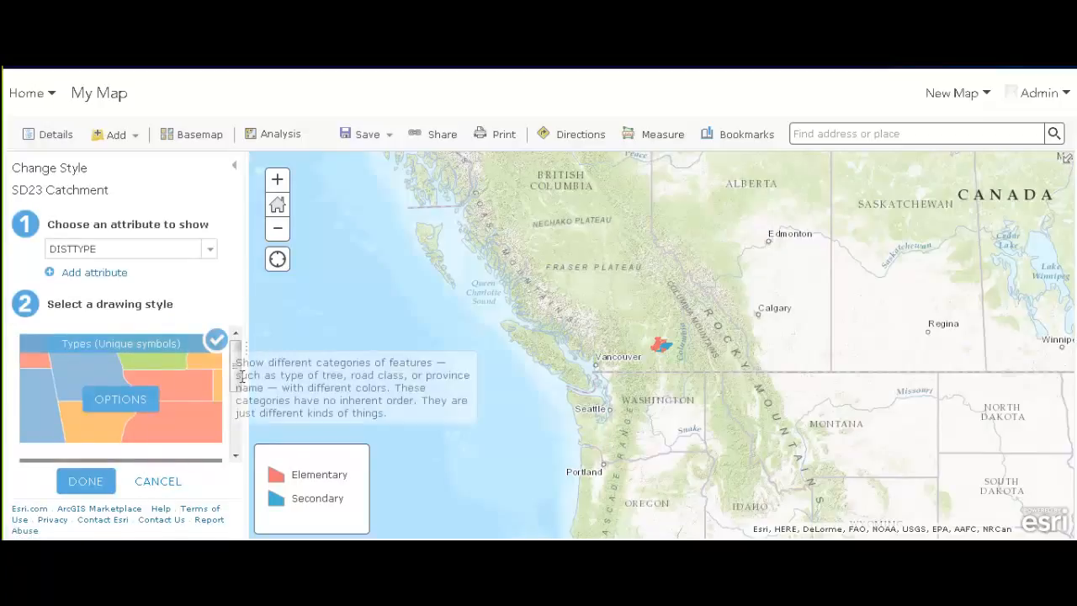
{"action": "left_click_drag", "start_coordinate": [237, 360], "coordinate": [236, 406]}
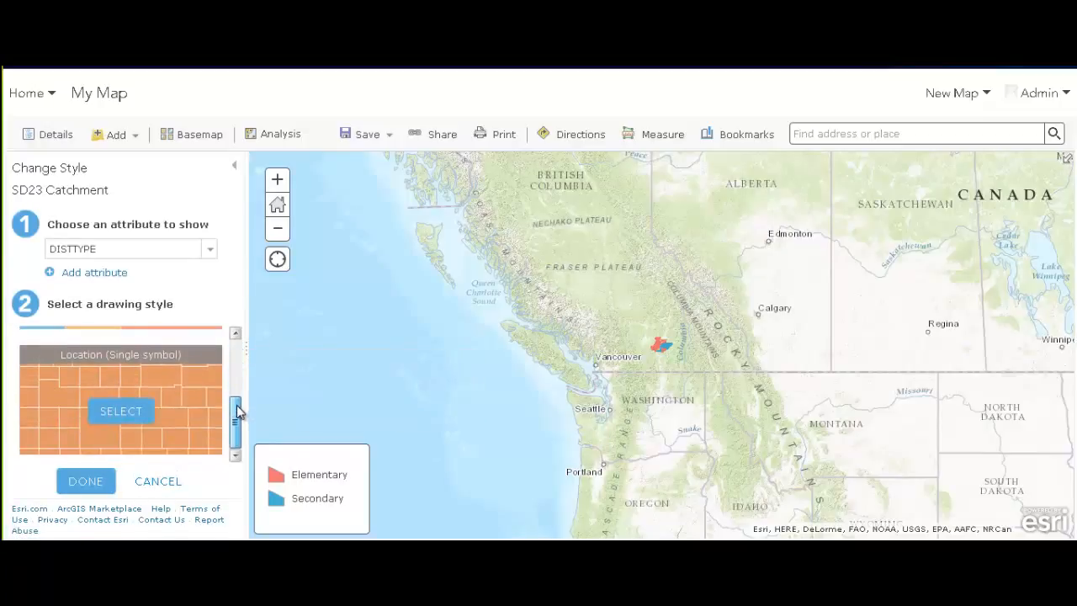
{"action": "left_click", "coordinate": [135, 411]}
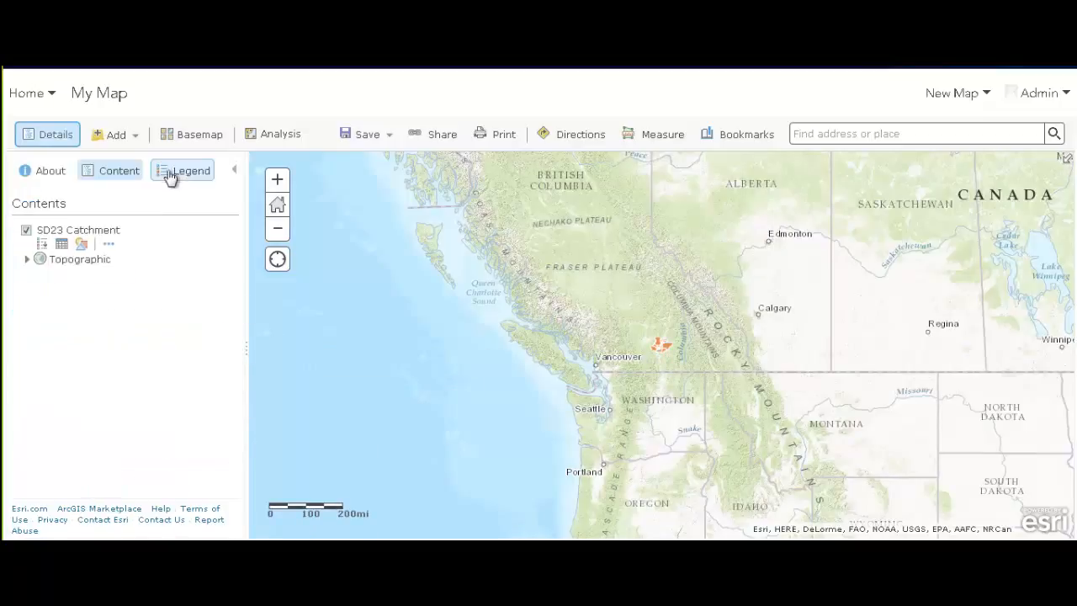
Zoom the map to the SD23 Catchment layer's extent
{"action": "left_click", "coordinate": [127, 244]}
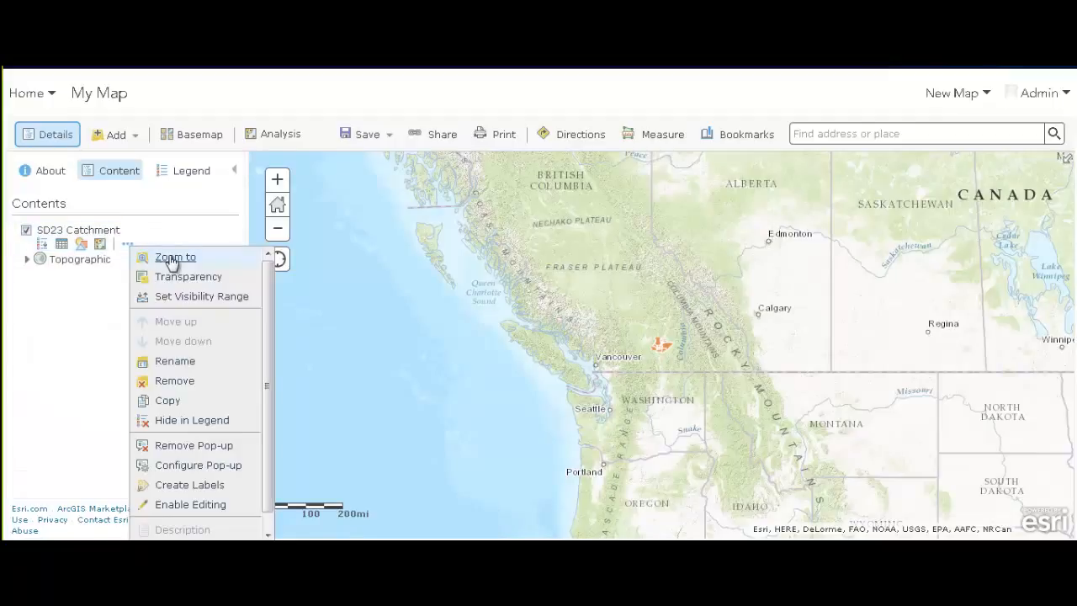
{"action": "left_click", "coordinate": [174, 258]}
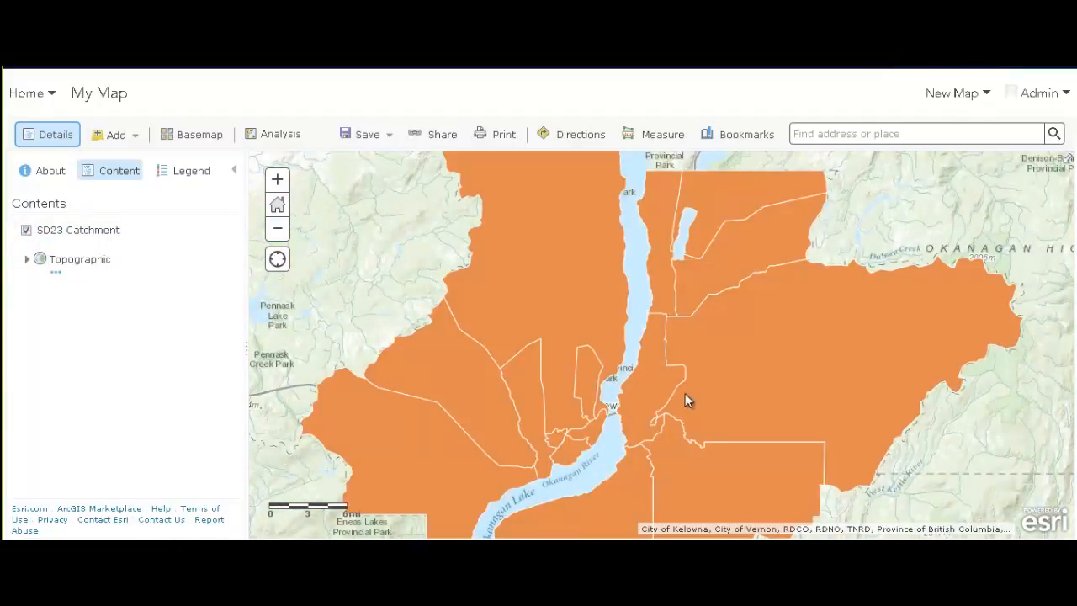
{"action": "scroll", "coordinate": [685, 395], "scroll_direction": "down", "scroll_amount": 1}
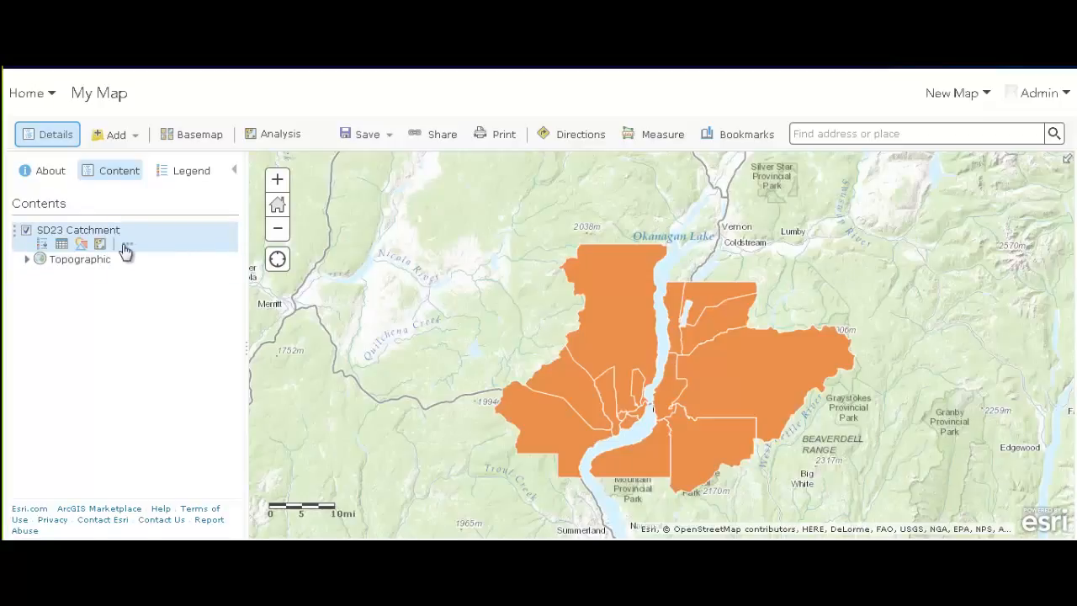
Give the catchment symbol no fill and a #A87000 dark orange outline
{"action": "left_click", "coordinate": [126, 246]}
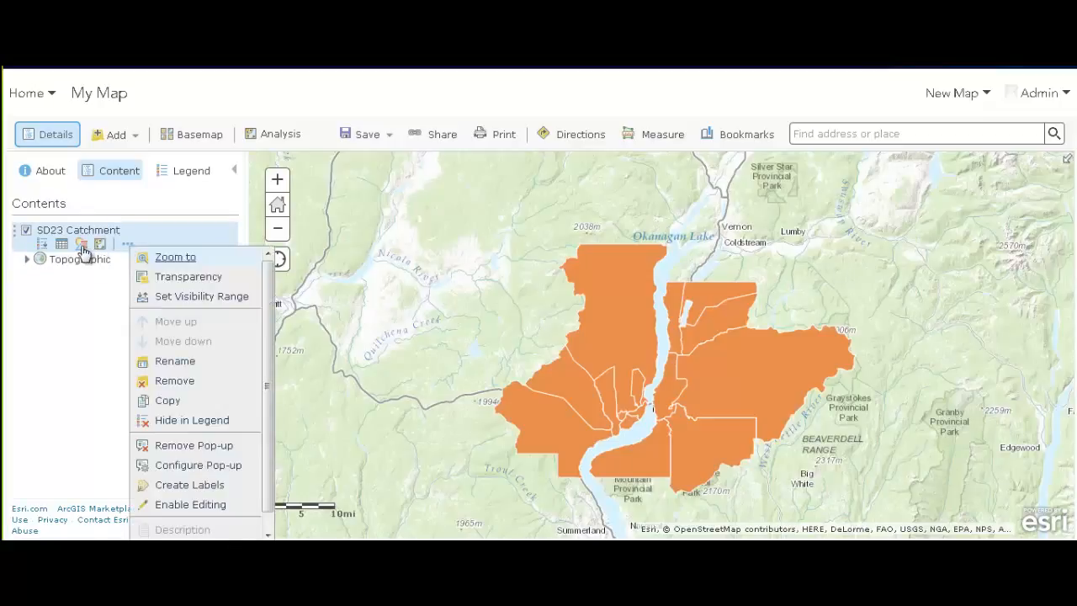
{"action": "left_click", "coordinate": [82, 245]}
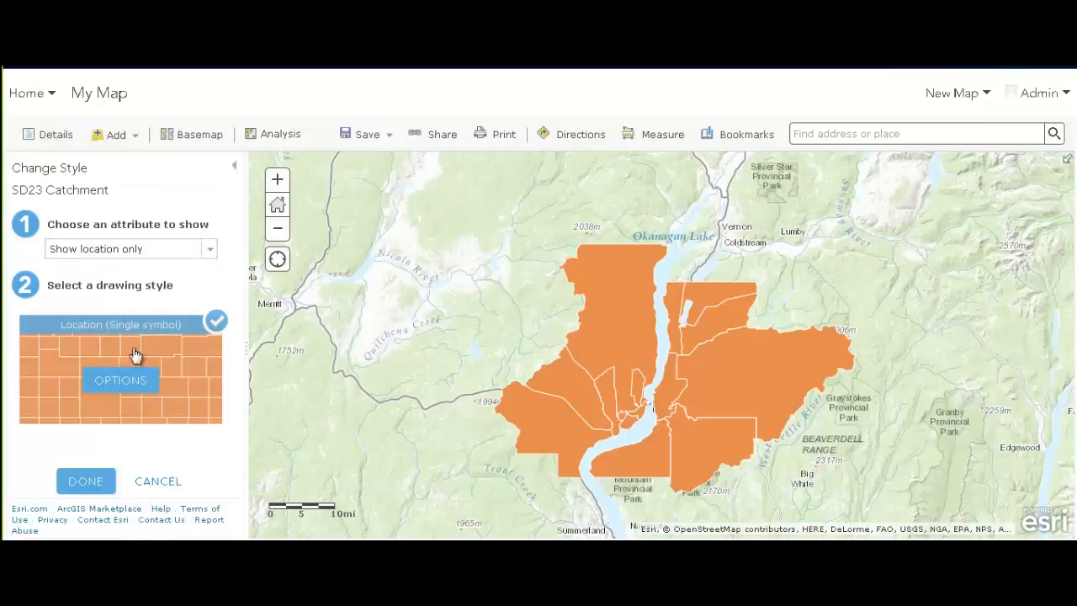
{"action": "left_click", "coordinate": [133, 383]}
{"action": "left_click", "coordinate": [65, 259]}
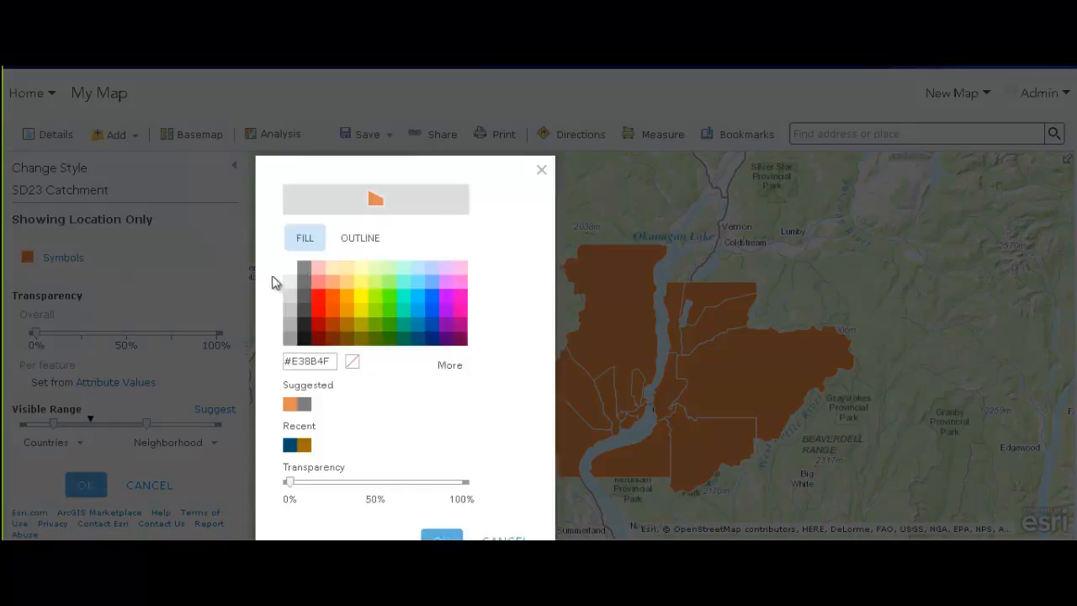
{"action": "left_click", "coordinate": [352, 361]}
{"action": "left_click", "coordinate": [359, 238]}
{"action": "left_click", "coordinate": [346, 243]}
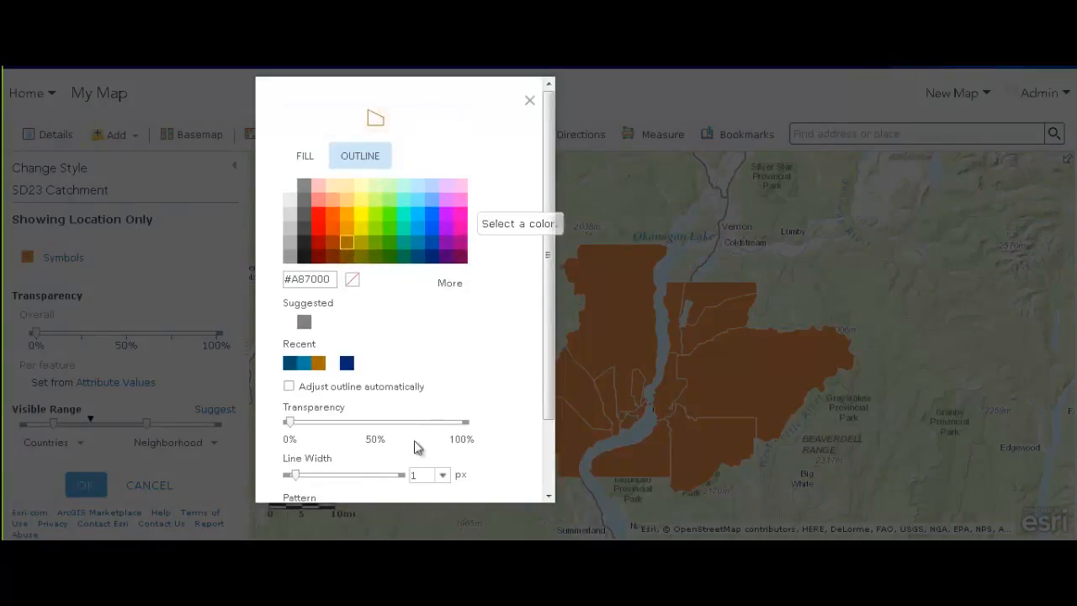
{"action": "scroll", "coordinate": [432, 356], "scroll_direction": "down", "scroll_amount": 2}
{"action": "left_click", "coordinate": [439, 473]}
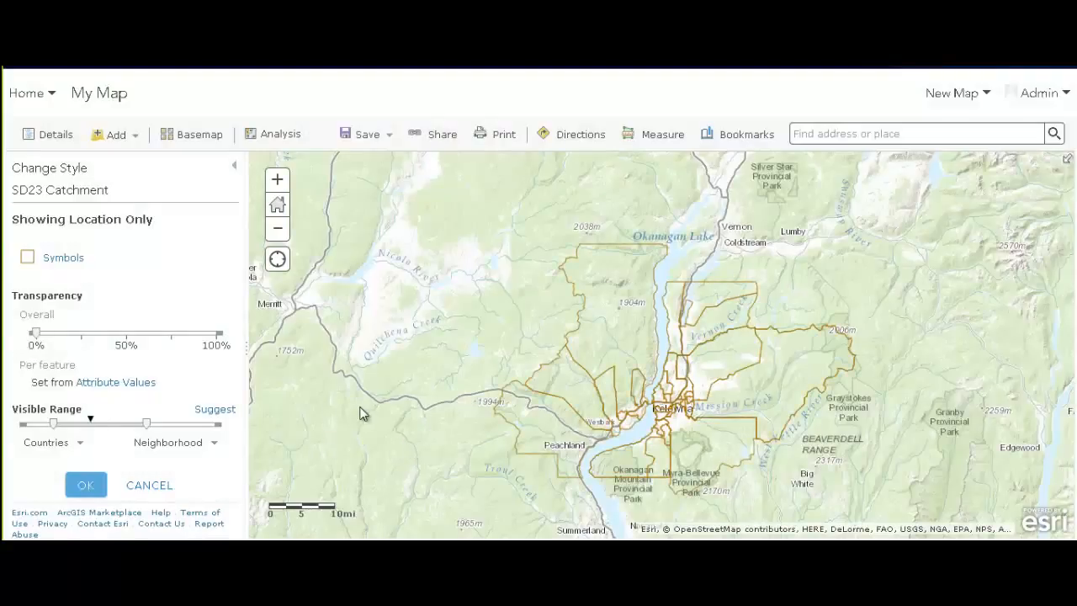
{"action": "scroll", "coordinate": [593, 395], "scroll_direction": "up", "scroll_amount": 2}
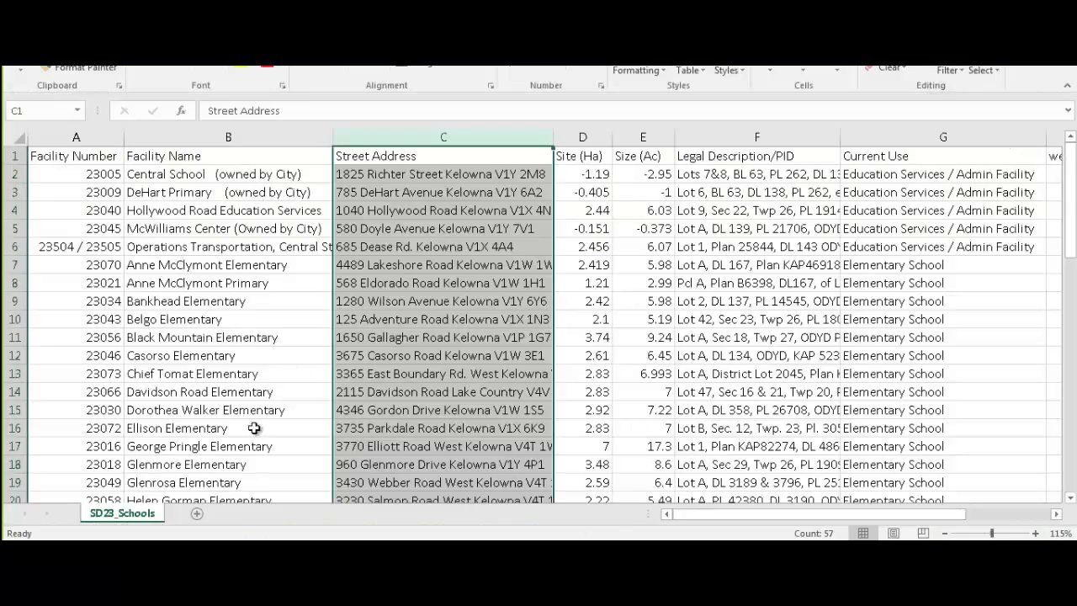
Review the Facility Name and Street Address columns, then close SD23_Schools.csv without saving
{"action": "left_click", "coordinate": [180, 174]}
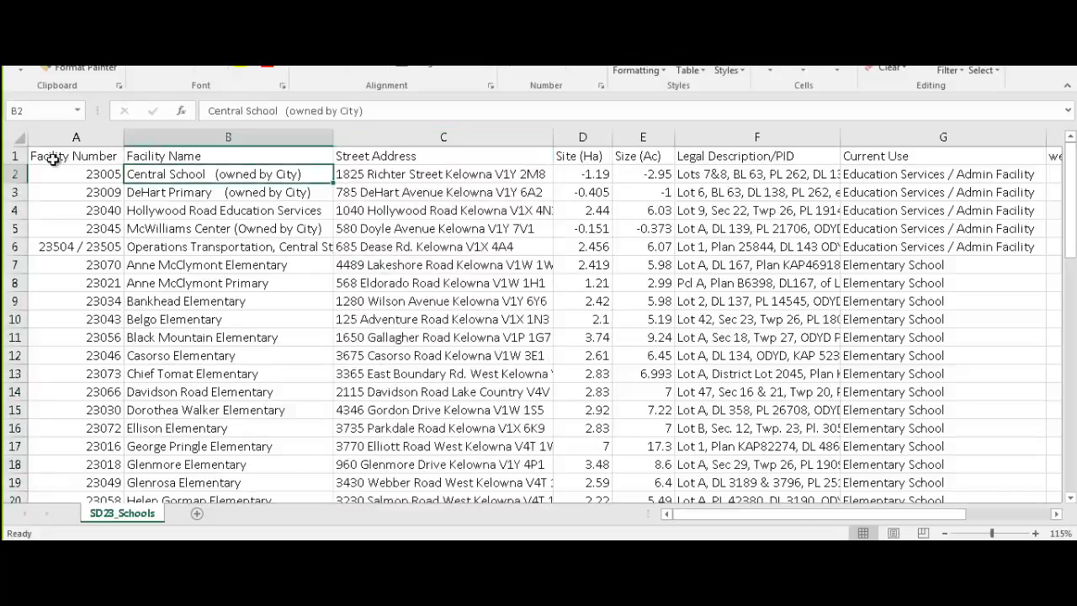
{"action": "left_click", "coordinate": [13, 145]}
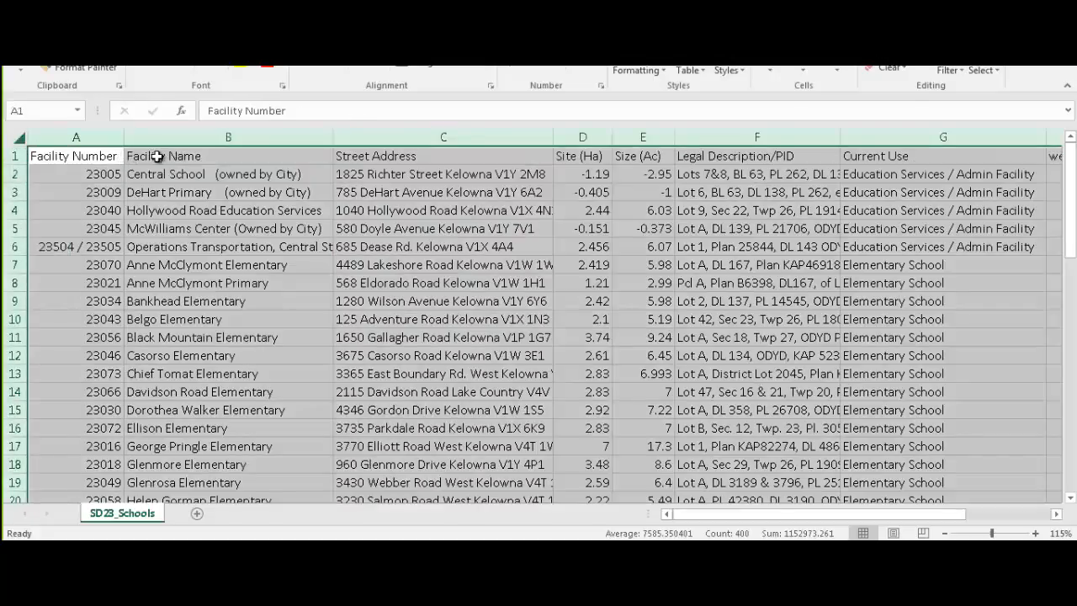
{"action": "left_click", "coordinate": [201, 155]}
{"action": "left_click", "coordinate": [404, 155]}
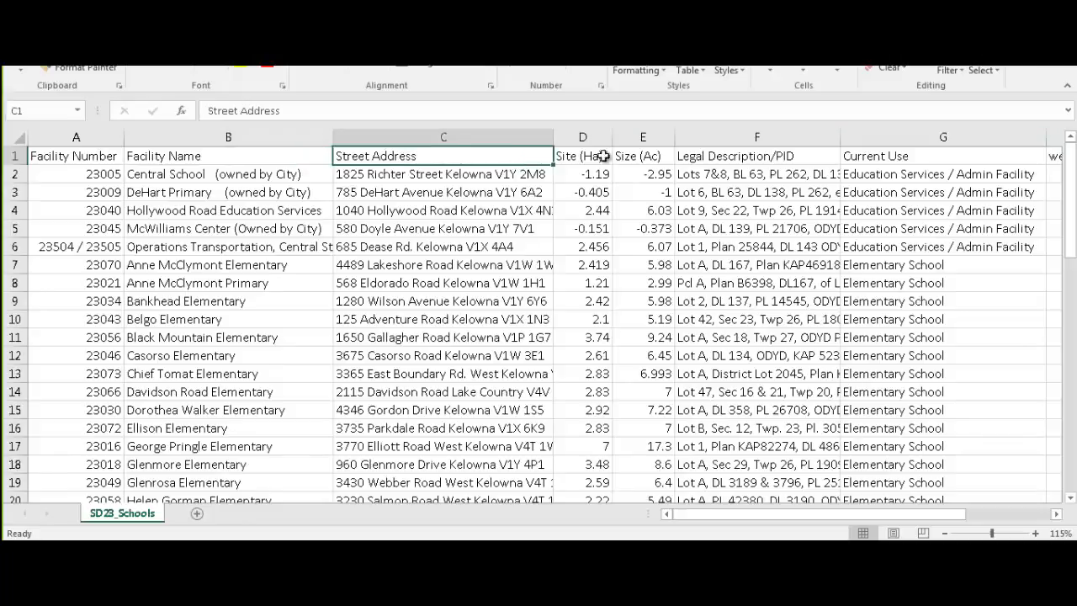
{"action": "left_click", "coordinate": [393, 141]}
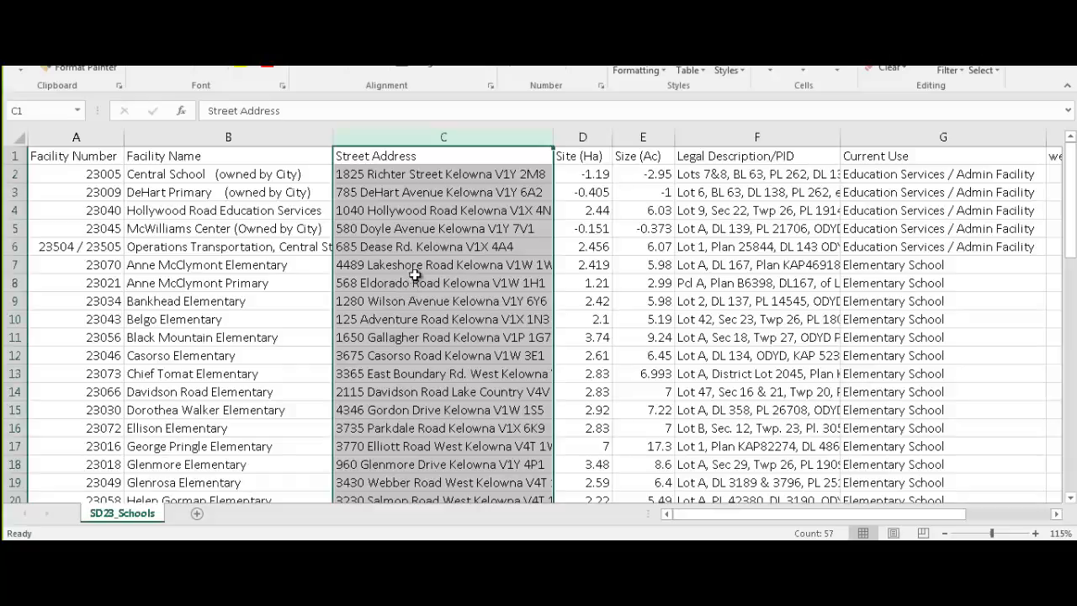
{"action": "key", "text": "alt+F4"}
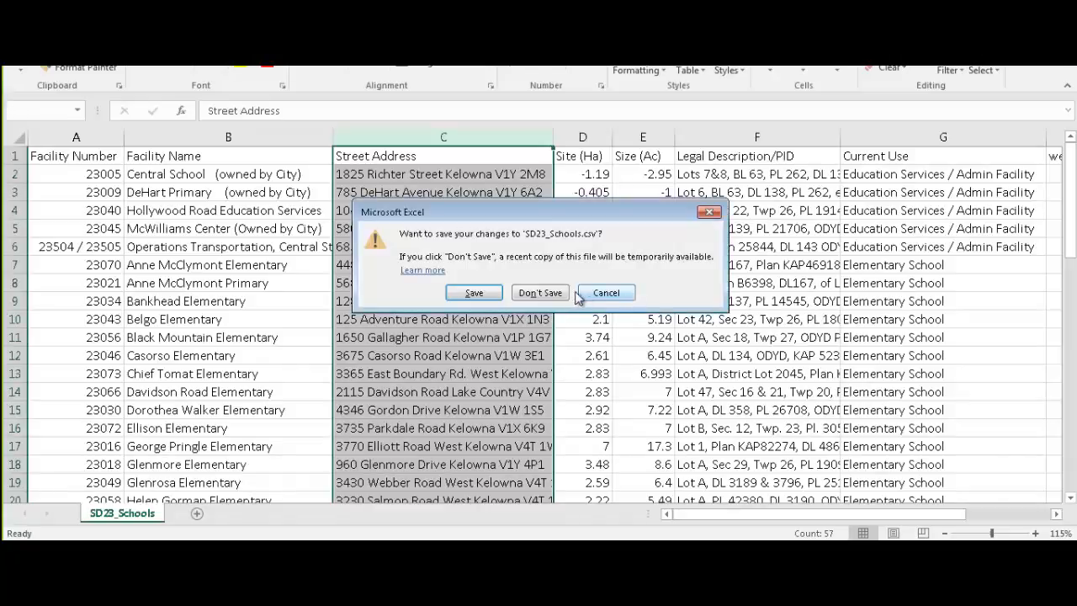
{"action": "left_click", "coordinate": [549, 294]}
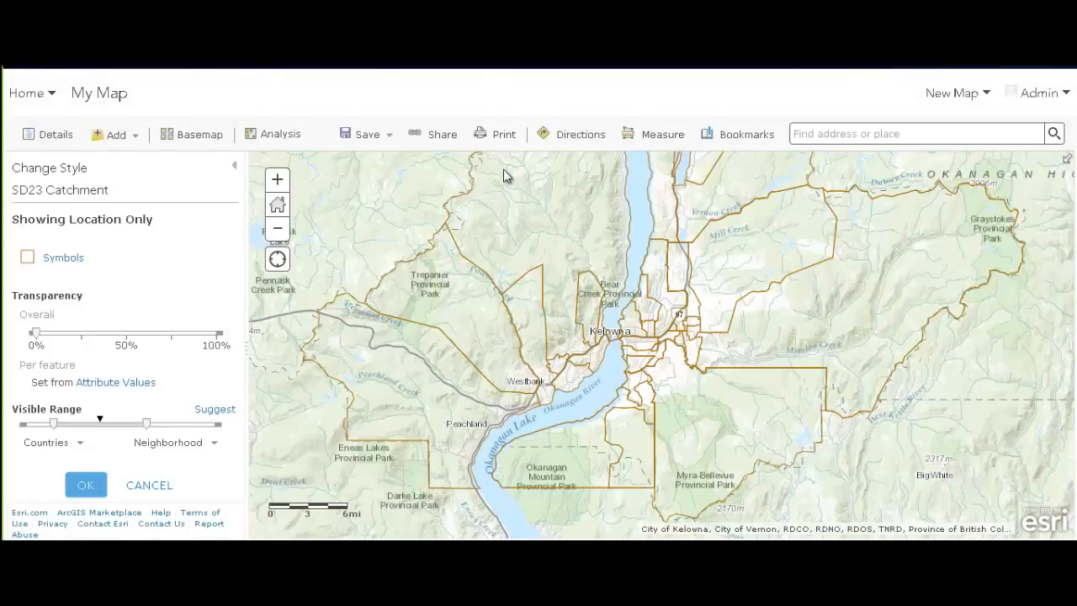
Drag SD23_Schools.csv from the Schools folder onto the web map and minimize Explorer
{"action": "key", "text": "alt+Tab"}
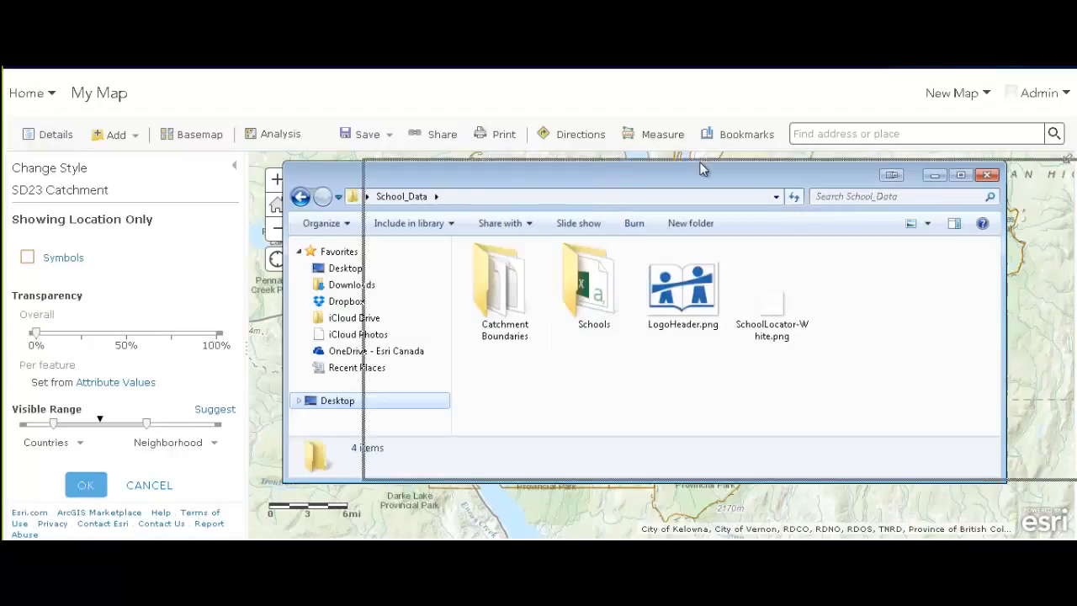
{"action": "left_click_drag", "start_coordinate": [617, 175], "coordinate": [705, 170]}
{"action": "double_click", "coordinate": [679, 282]}
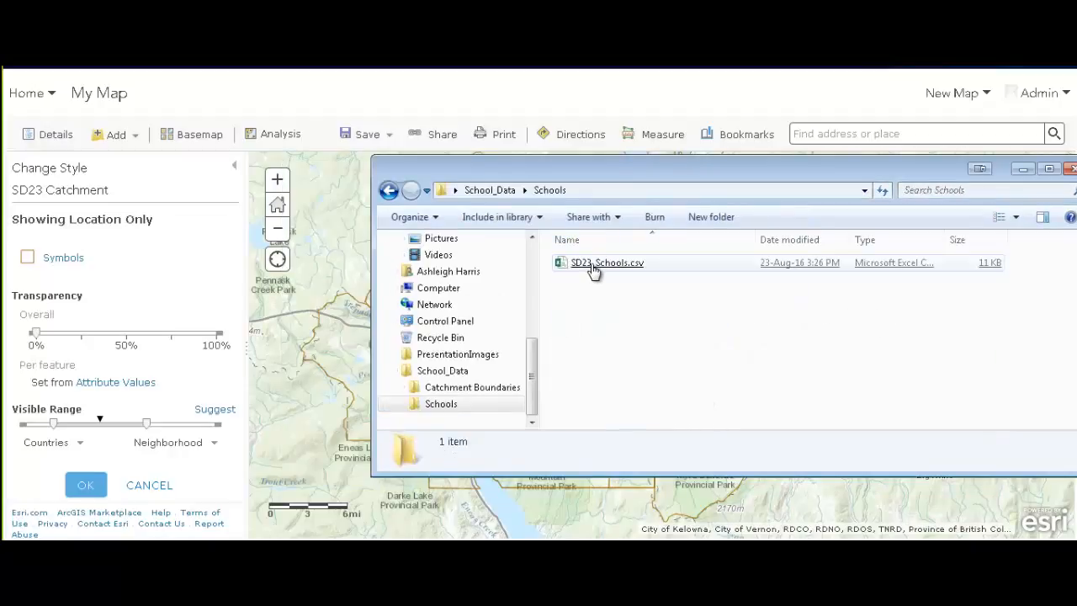
{"action": "left_click_drag", "start_coordinate": [591, 267], "coordinate": [312, 336]}
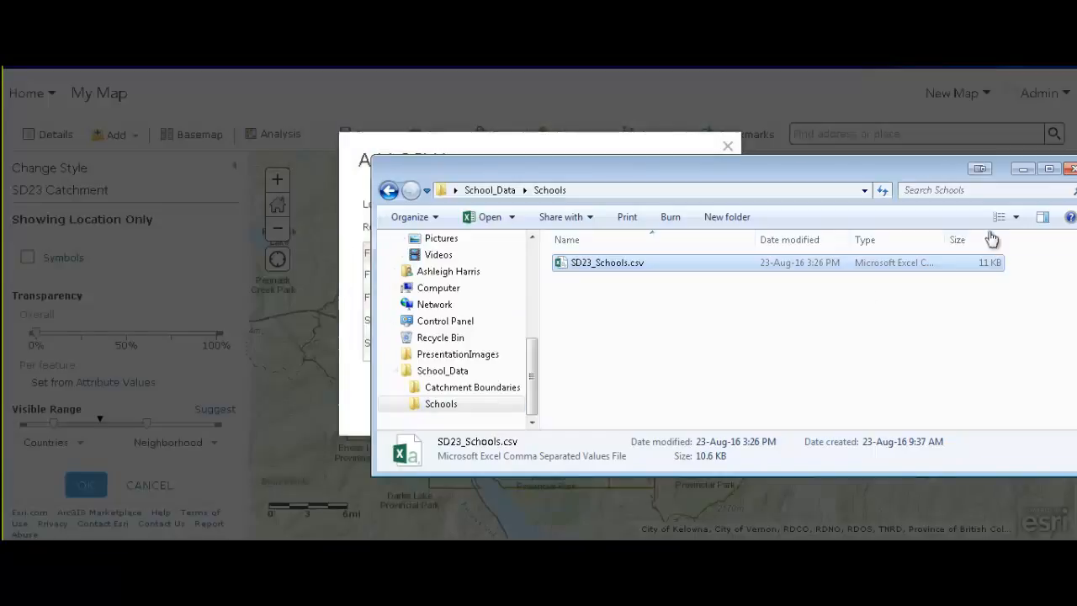
{"action": "left_click", "coordinate": [1022, 168]}
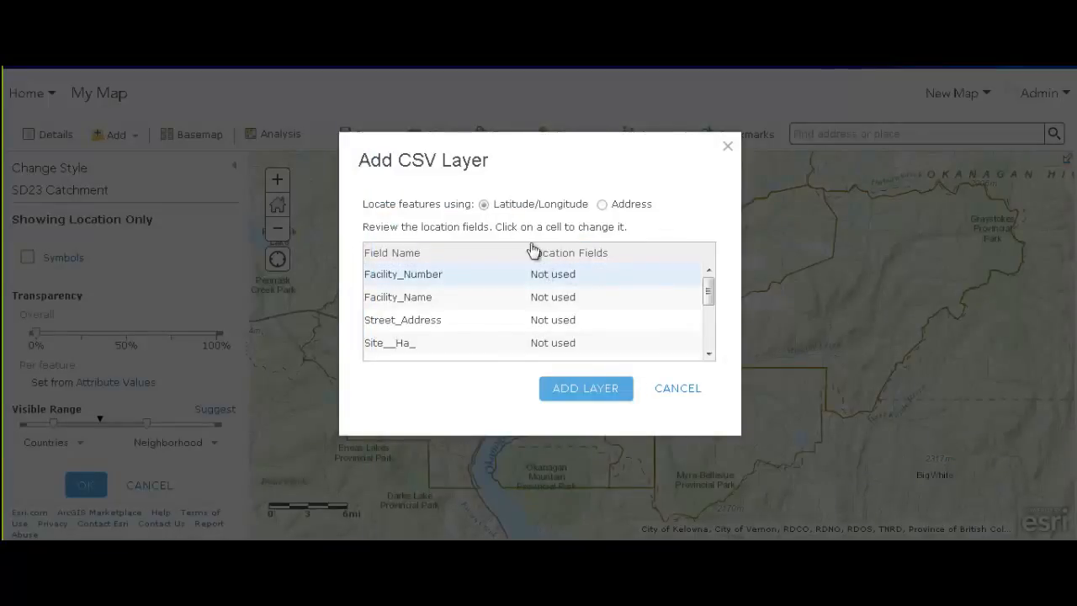
Add the schools CSV located by Address, using Street_Address as the Address field
{"action": "left_click", "coordinate": [602, 205]}
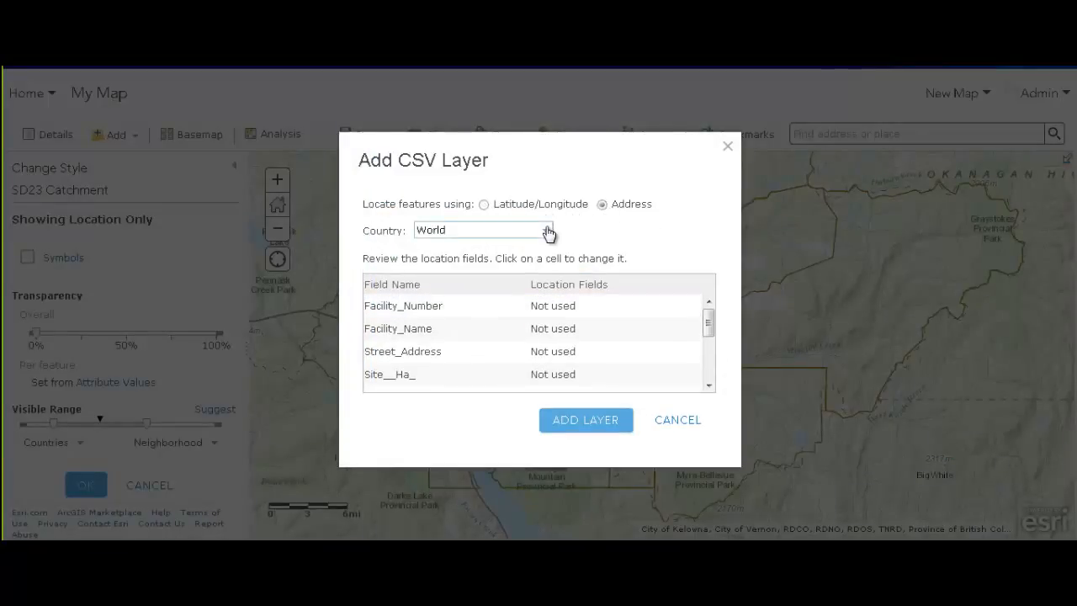
{"action": "left_click", "coordinate": [568, 356]}
{"action": "left_click", "coordinate": [580, 354]}
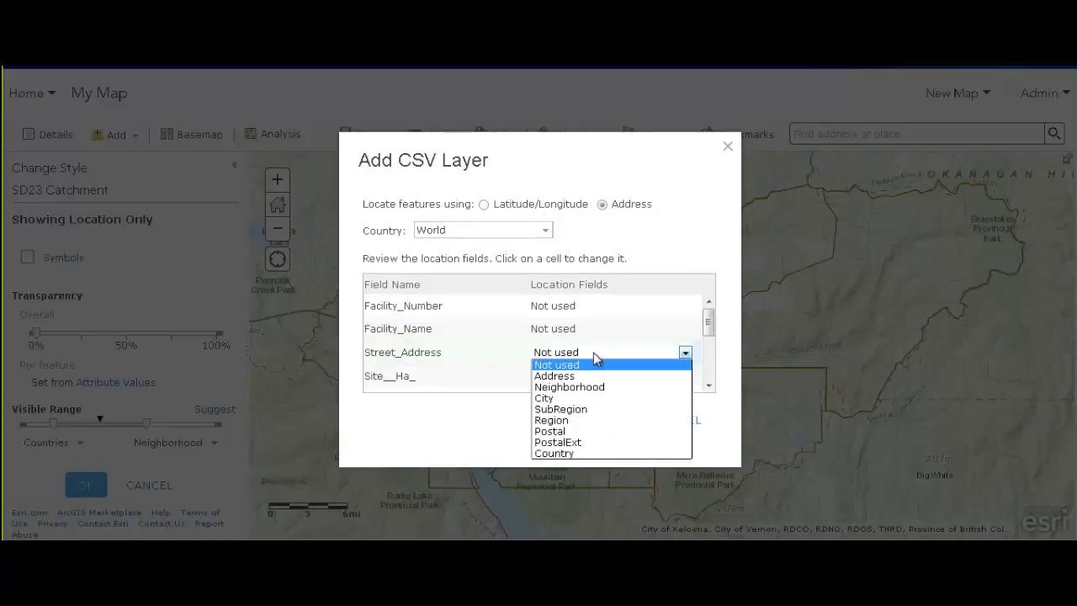
{"action": "left_click", "coordinate": [588, 372]}
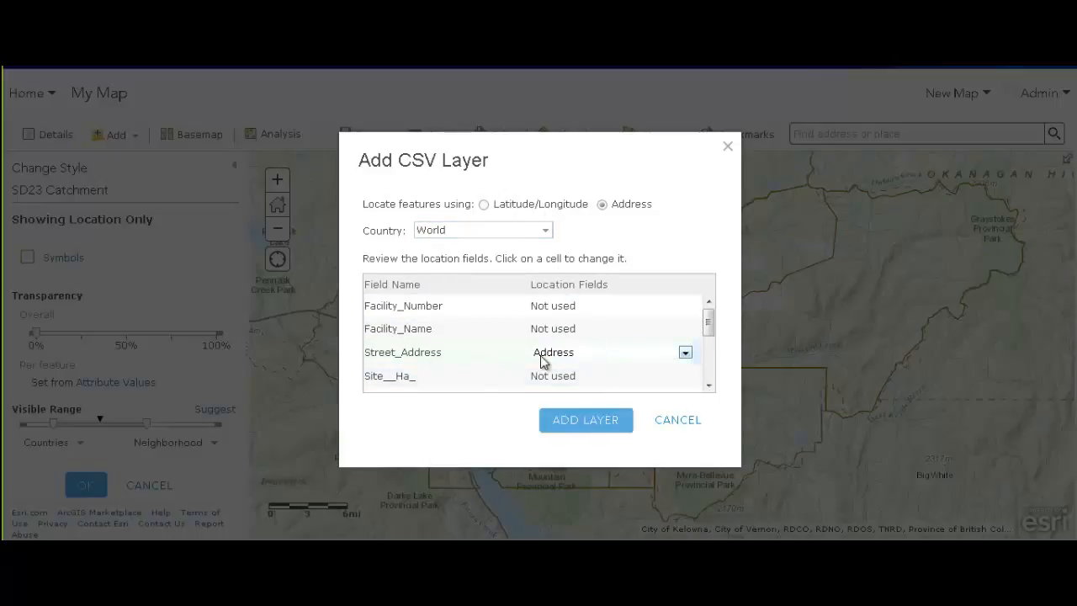
{"action": "left_click", "coordinate": [583, 431]}
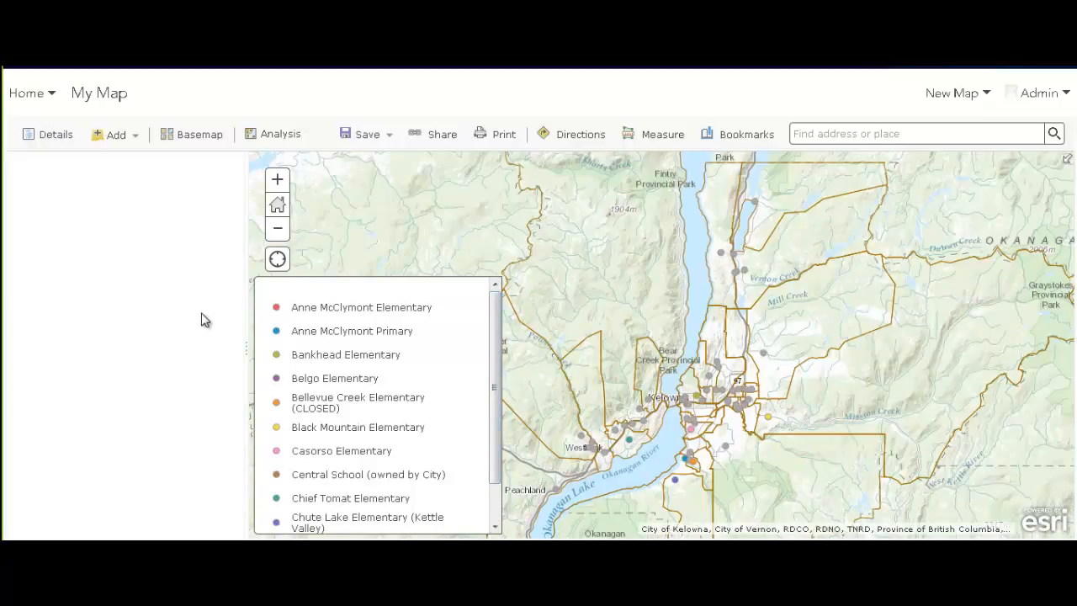
Restyle the SD23 Schools layer to colour points by the Current Use attribute
{"action": "left_click_drag", "start_coordinate": [495, 334], "coordinate": [496, 290]}
{"action": "left_click", "coordinate": [48, 134]}
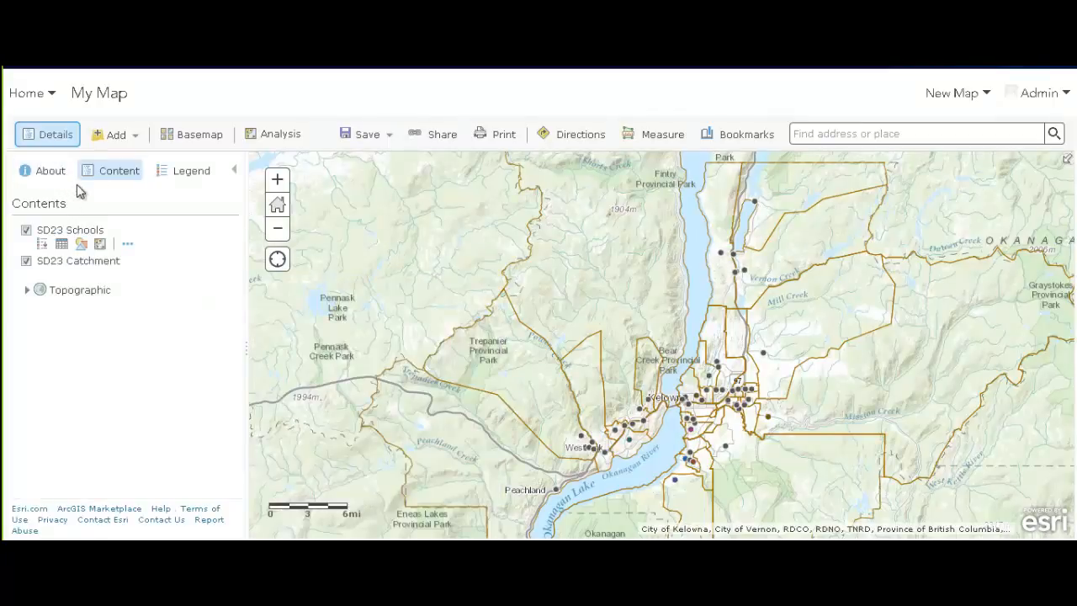
{"action": "left_click", "coordinate": [81, 246]}
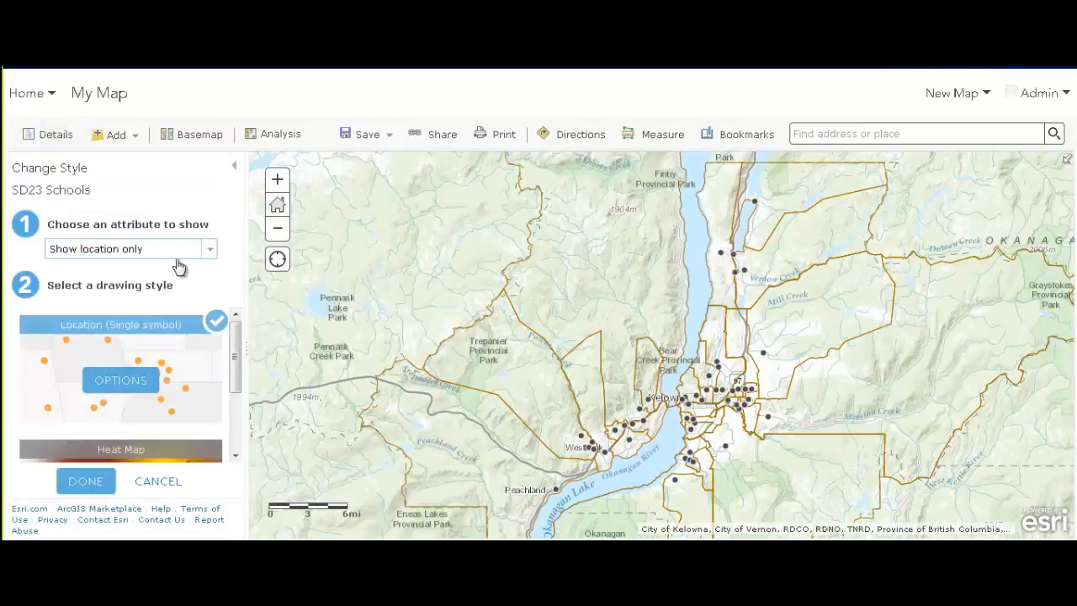
{"action": "left_click", "coordinate": [126, 383]}
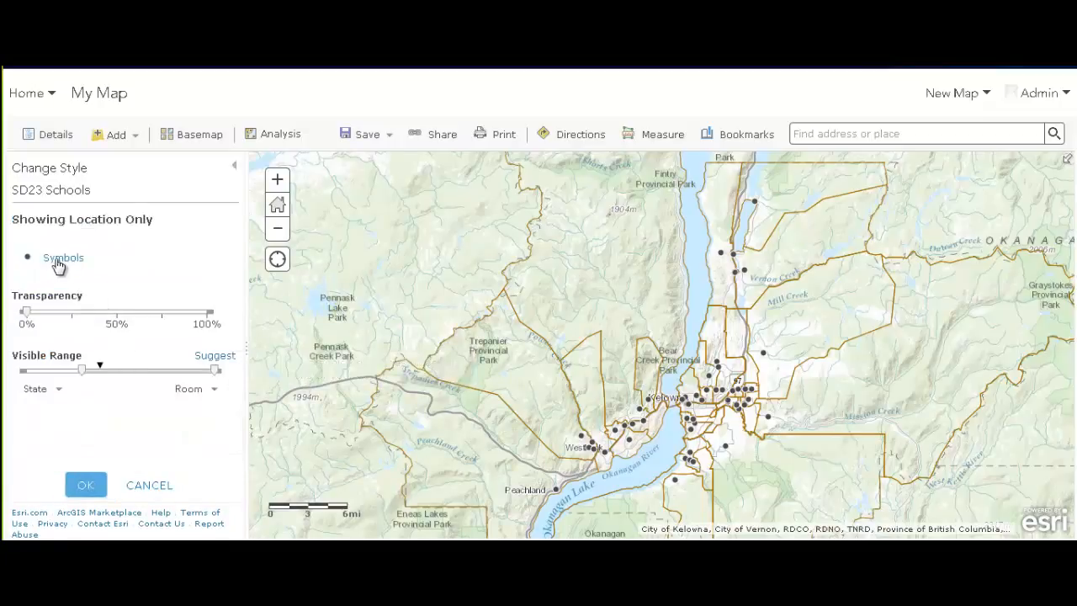
{"action": "left_click", "coordinate": [85, 484]}
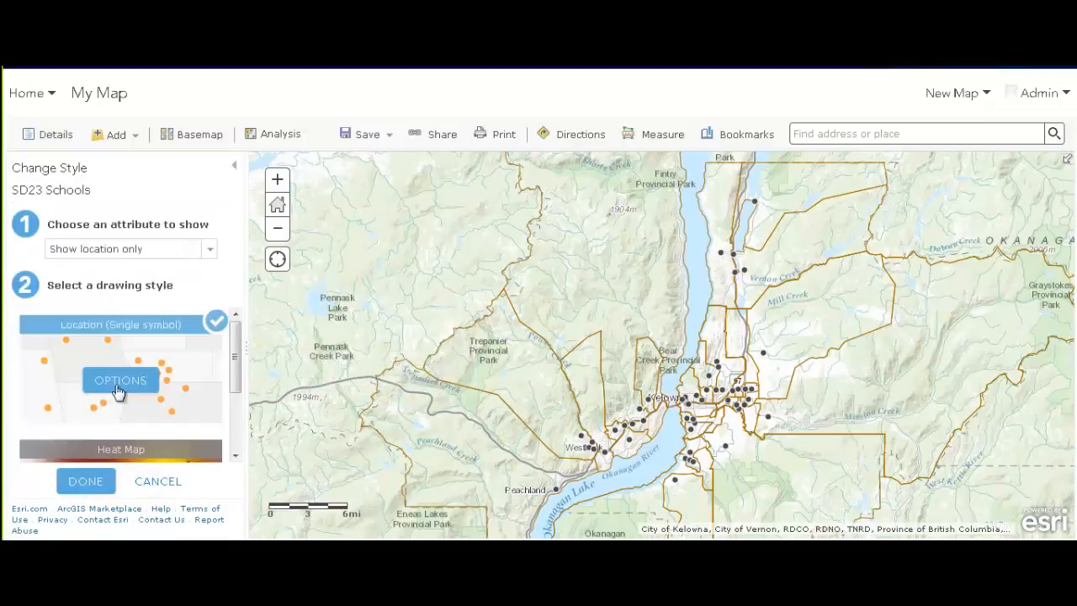
{"action": "scroll", "coordinate": [238, 343], "scroll_direction": "down", "scroll_amount": 2}
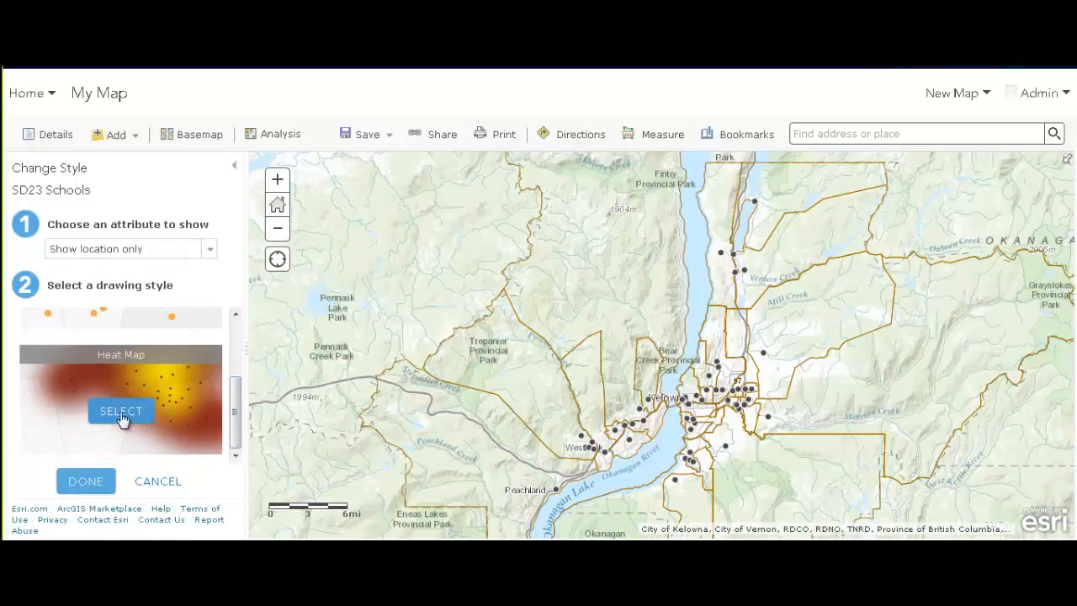
{"action": "left_click", "coordinate": [209, 250]}
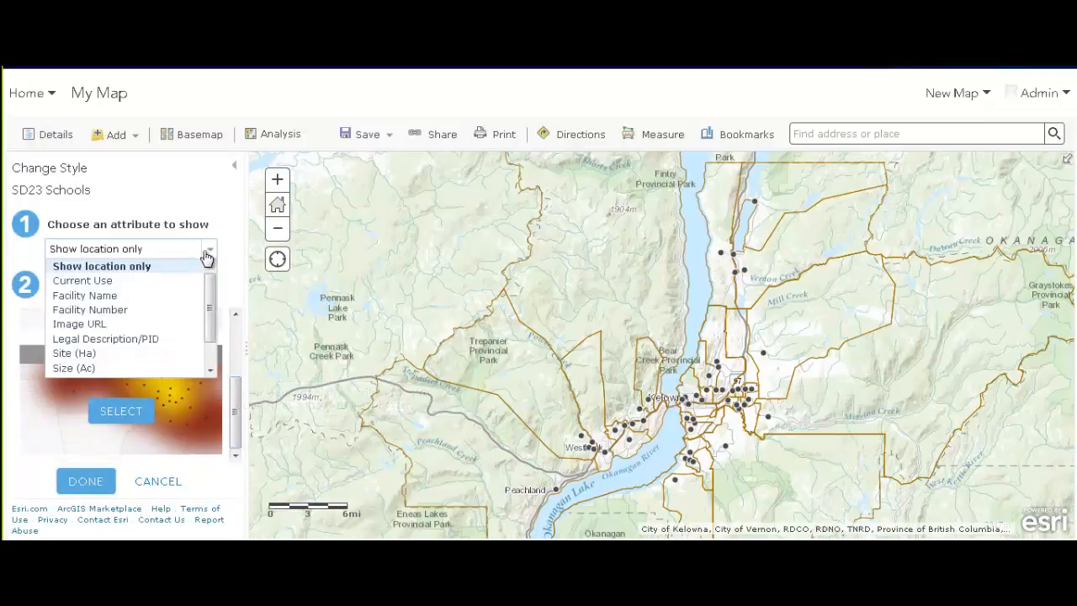
{"action": "left_click", "coordinate": [107, 281]}
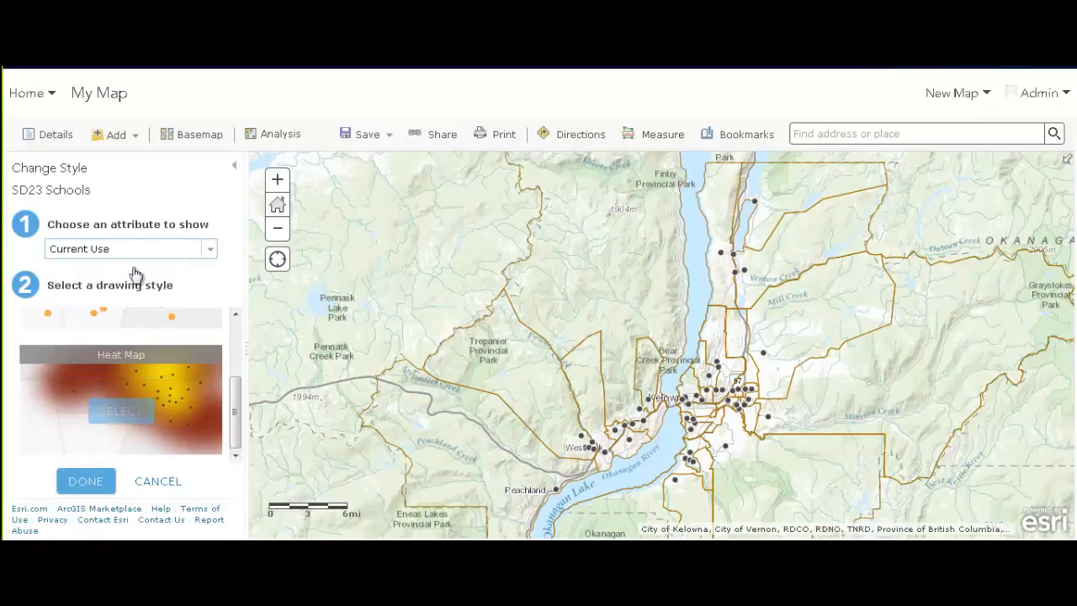
{"action": "left_click", "coordinate": [84, 482]}
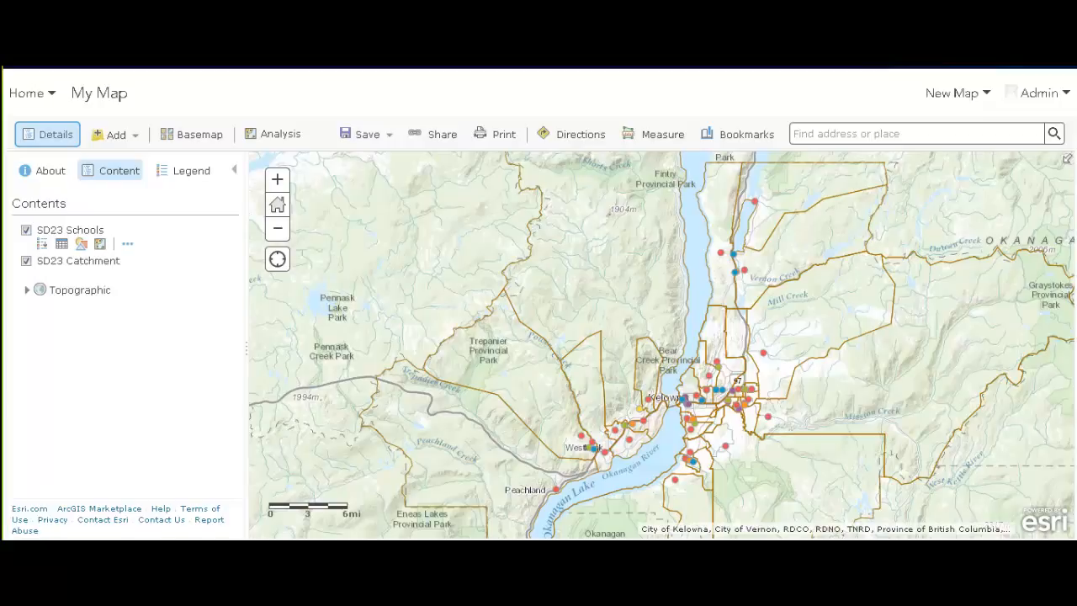
{"action": "mouse_move", "coordinate": [462, 552]}
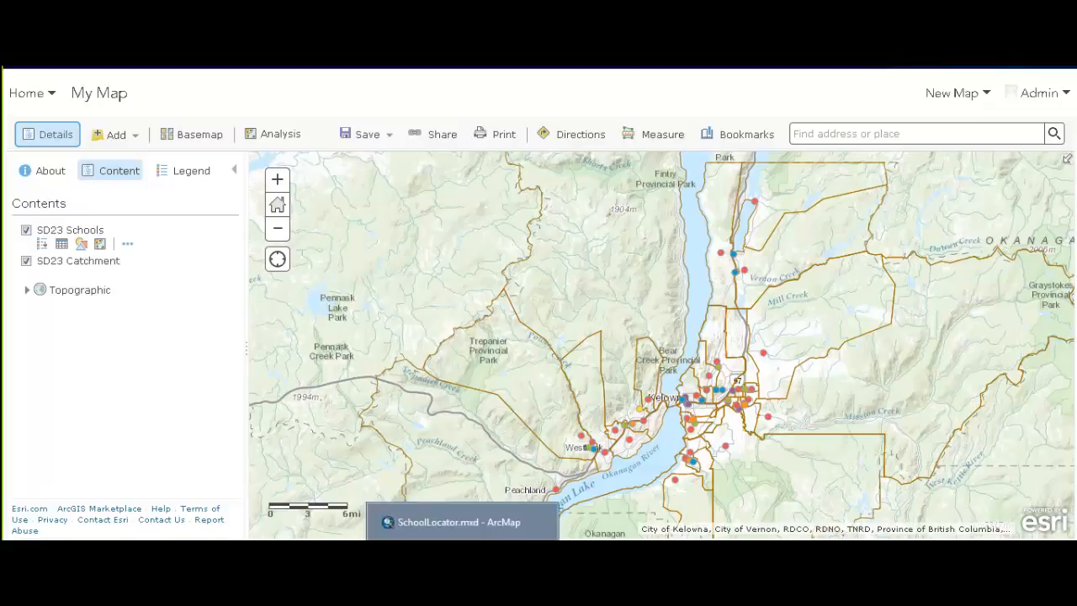
Start sharing the SchoolLocator map as a service in ArcMap, keep the hosted connection, then cancel publishing
{"action": "left_click", "coordinate": [458, 521]}
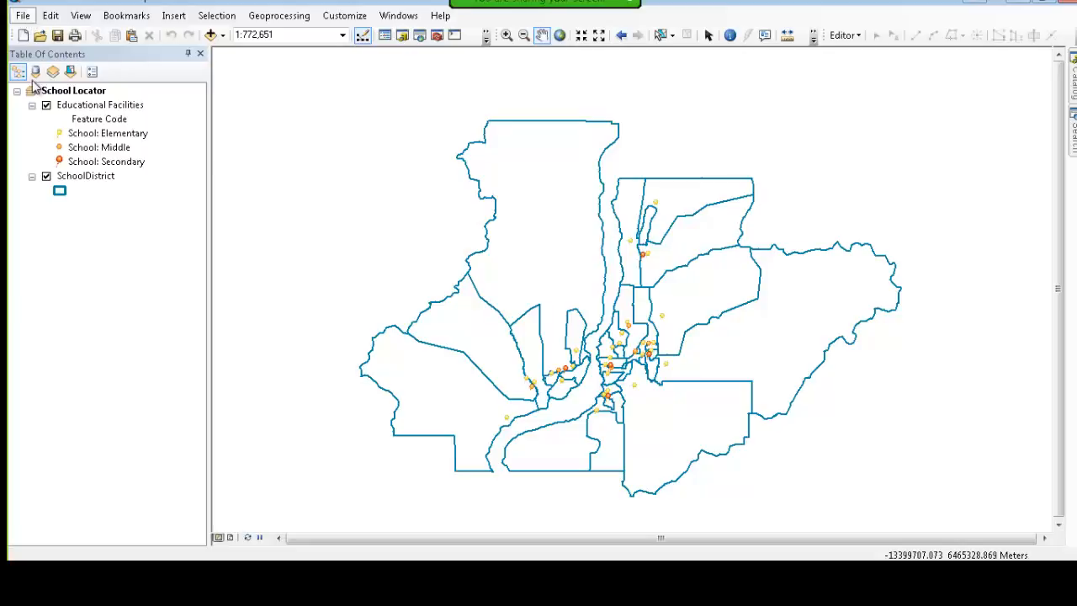
{"action": "left_click", "coordinate": [26, 17]}
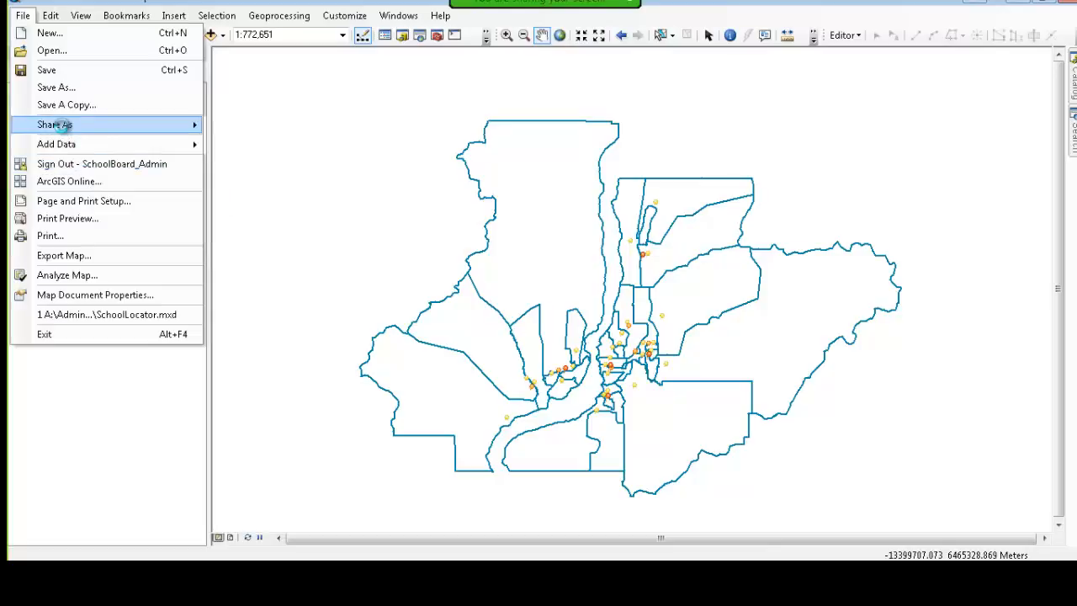
{"action": "mouse_move", "coordinate": [64, 124]}
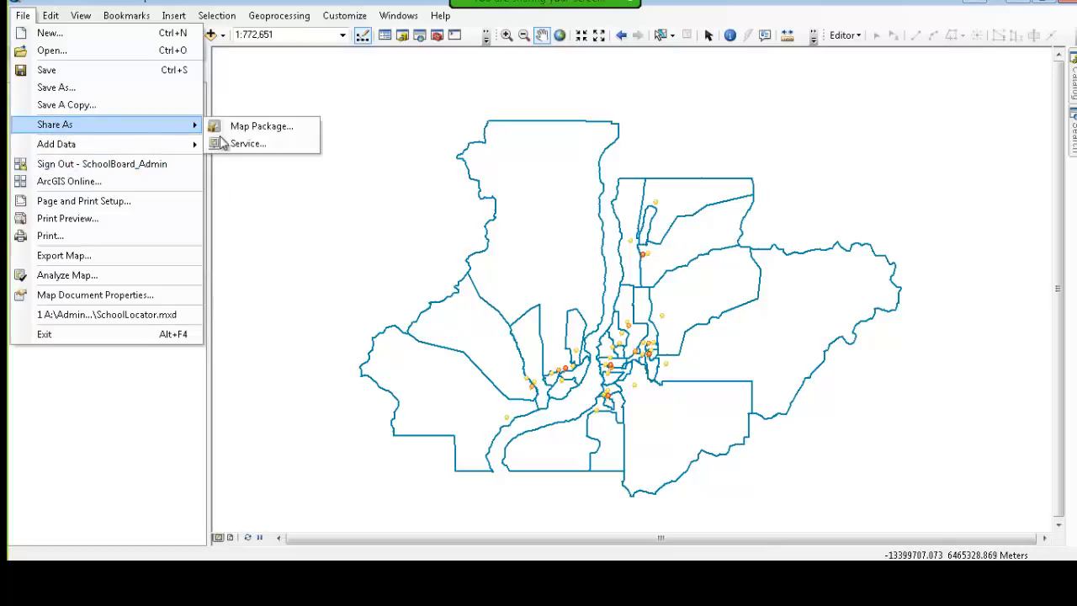
{"action": "left_click", "coordinate": [260, 149]}
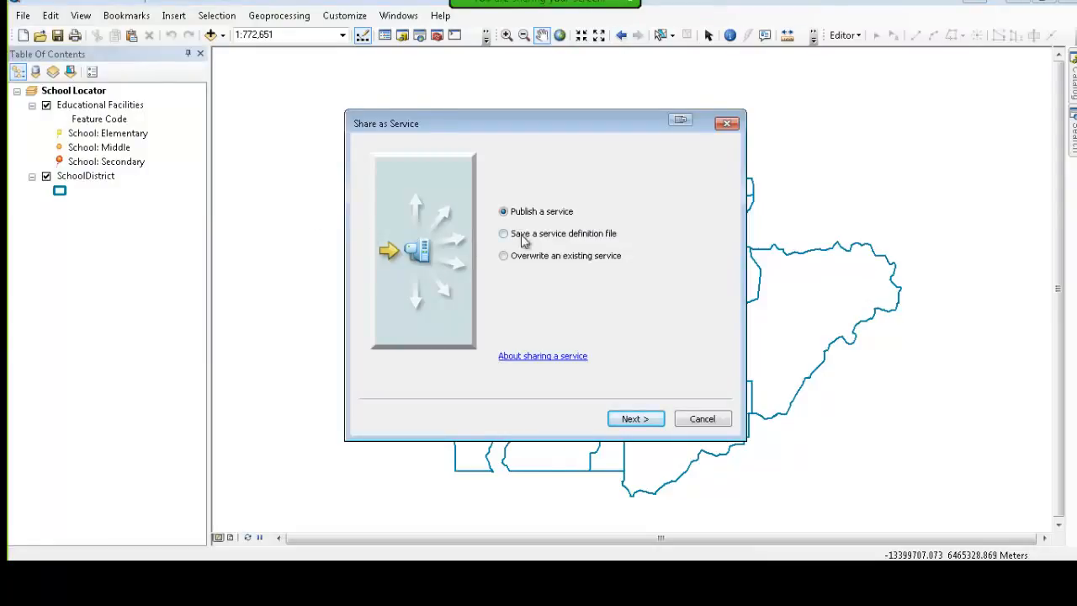
{"action": "left_click", "coordinate": [628, 419]}
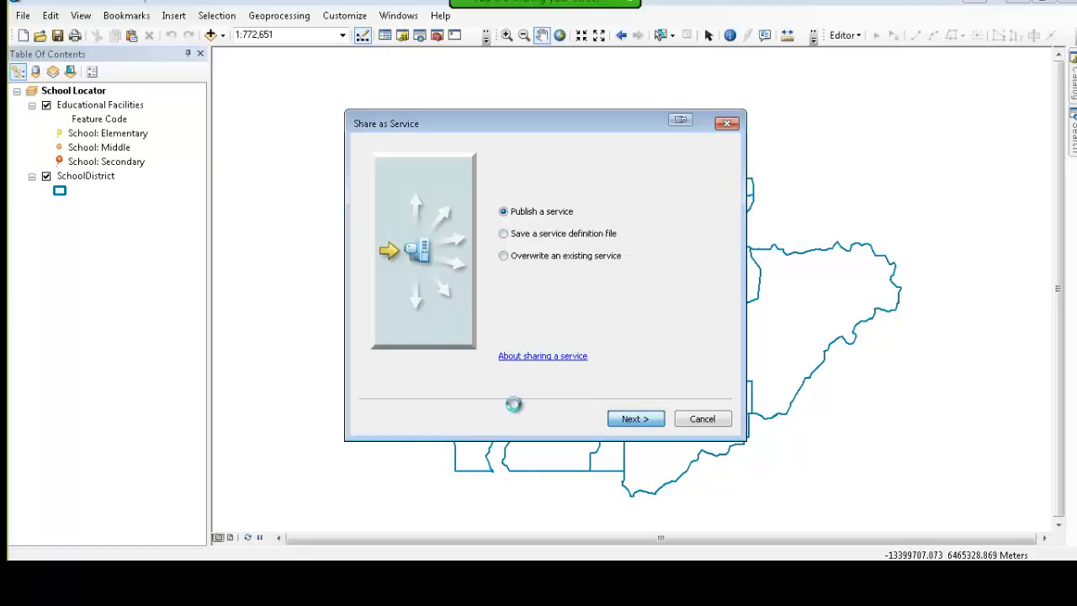
{"action": "left_click", "coordinate": [423, 176]}
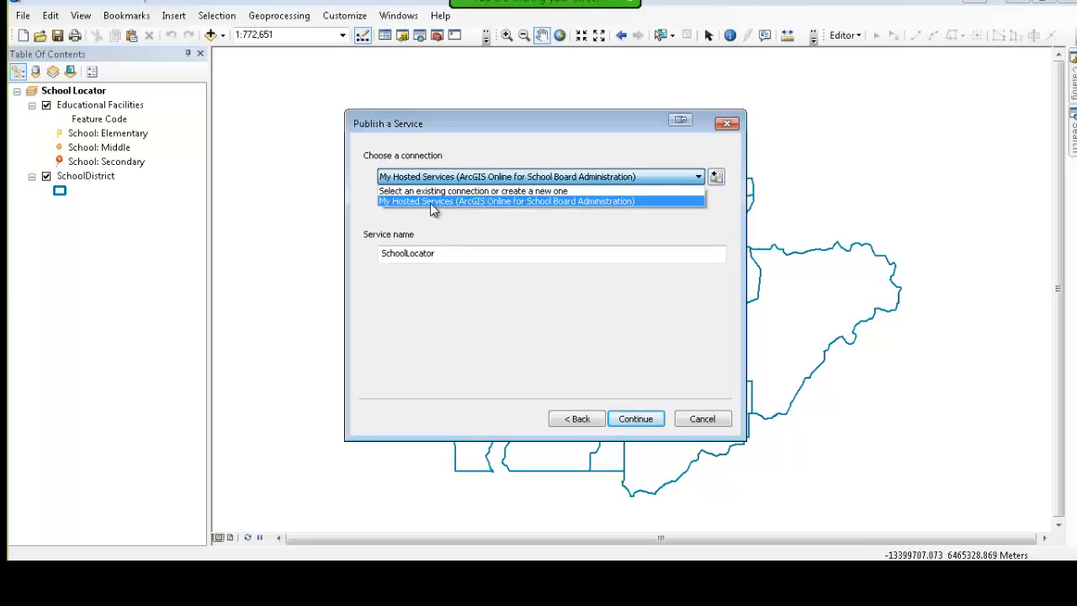
{"action": "left_click", "coordinate": [438, 253]}
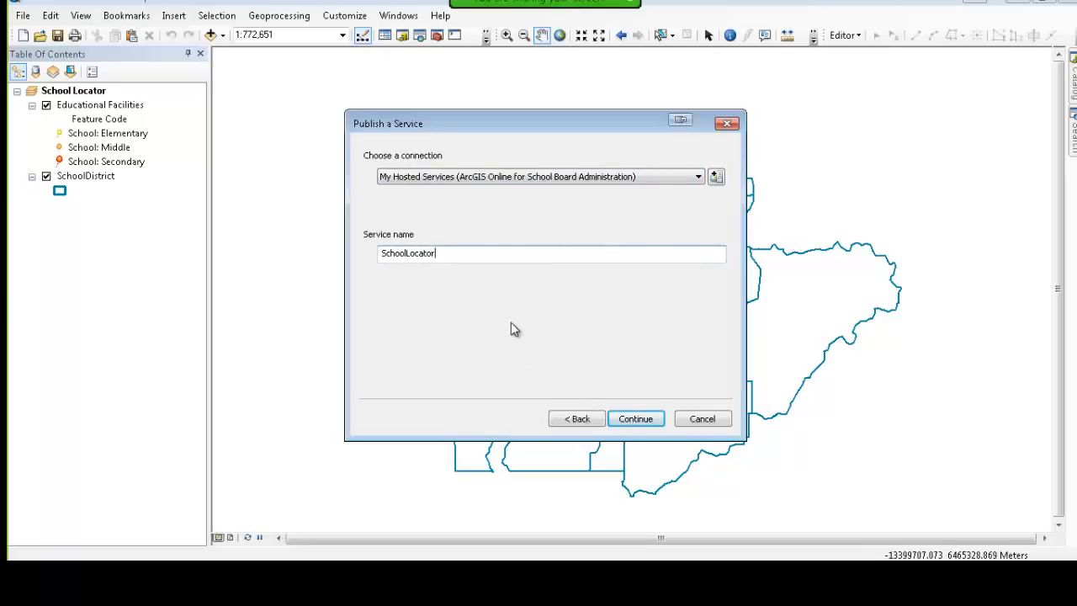
{"action": "left_click", "coordinate": [701, 419]}
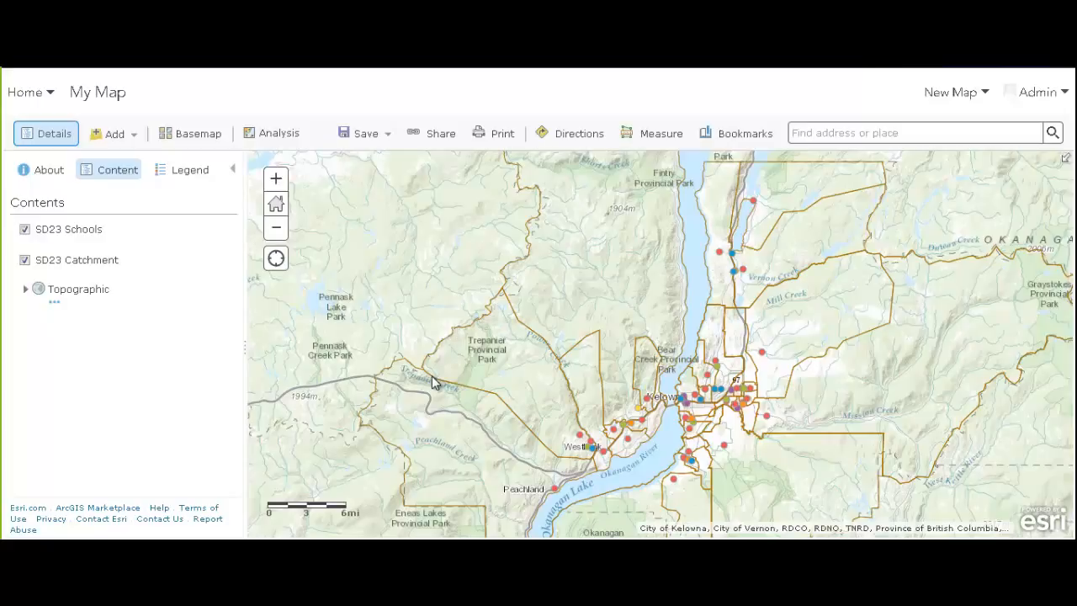
Configure the SD23 Schools pop-up with {Facility_Name} as its title
{"action": "mouse_move", "coordinate": [69, 239]}
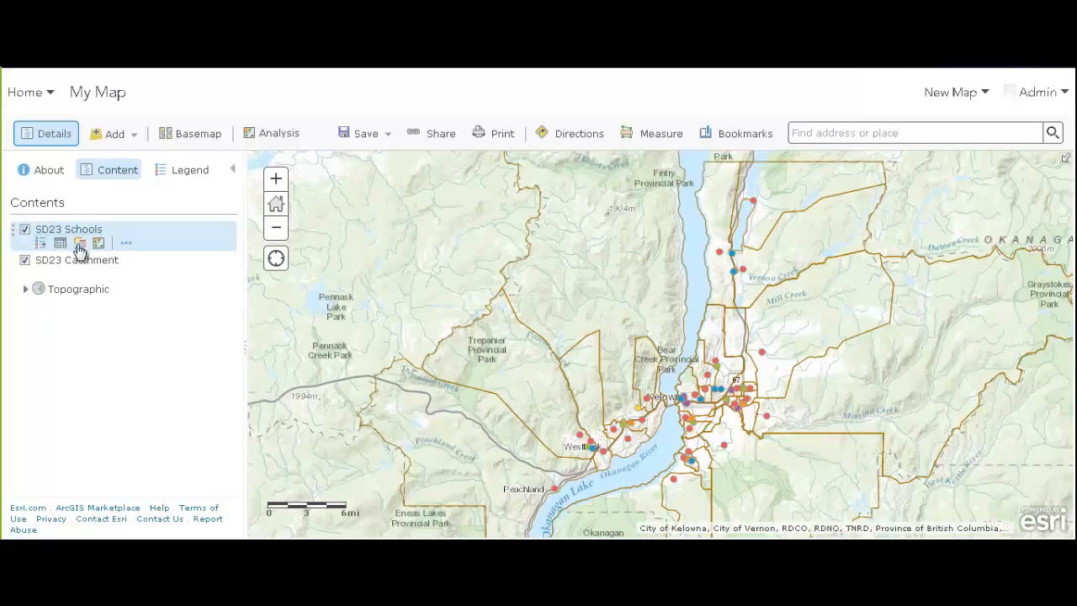
{"action": "left_click", "coordinate": [128, 244]}
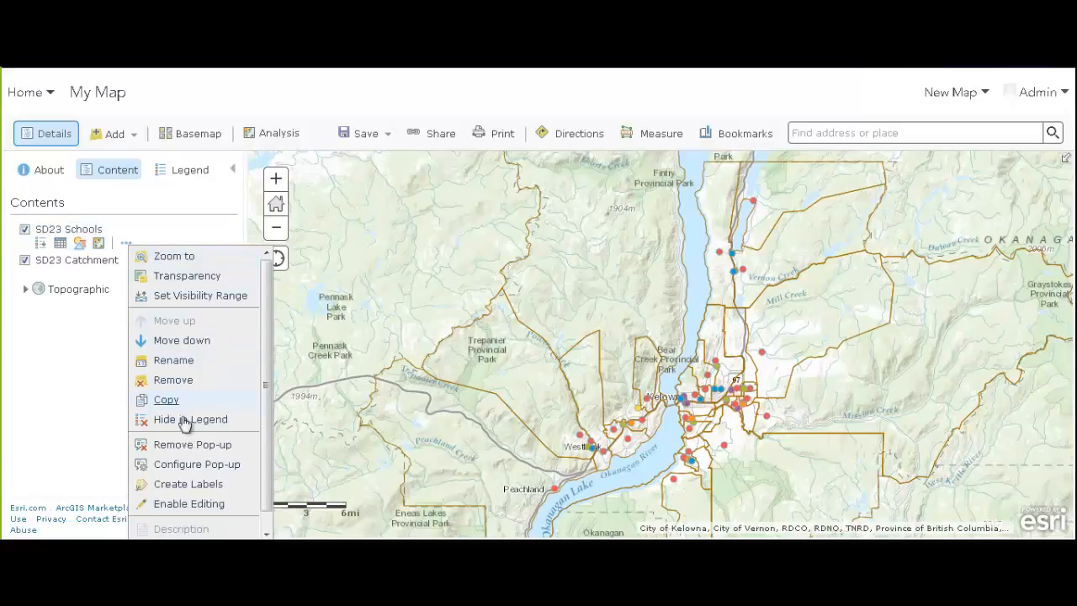
{"action": "left_click", "coordinate": [229, 466]}
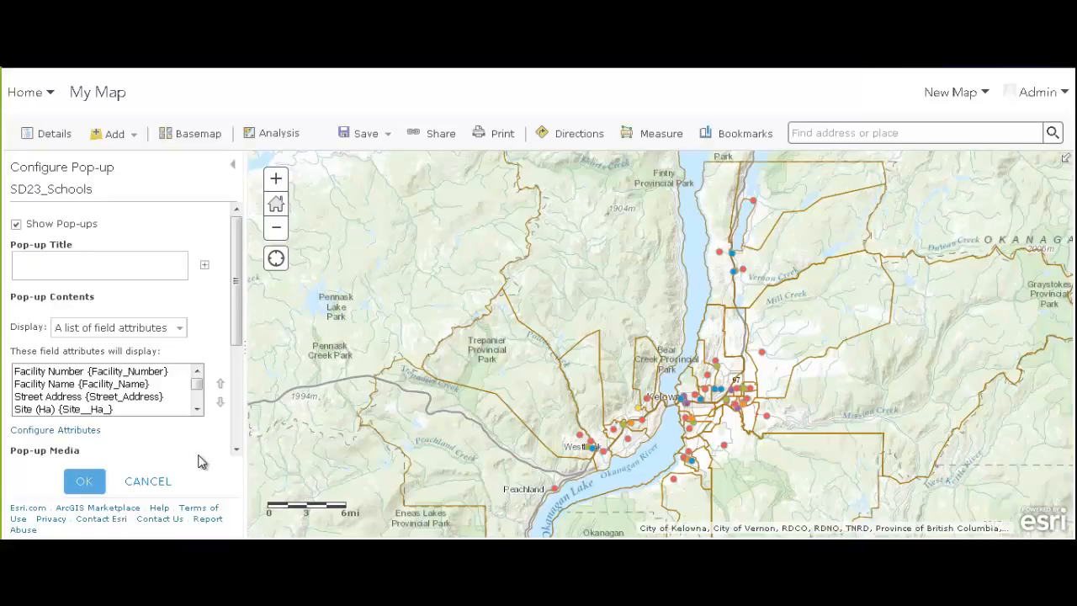
{"action": "left_click", "coordinate": [67, 260]}
{"action": "left_click", "coordinate": [205, 265]}
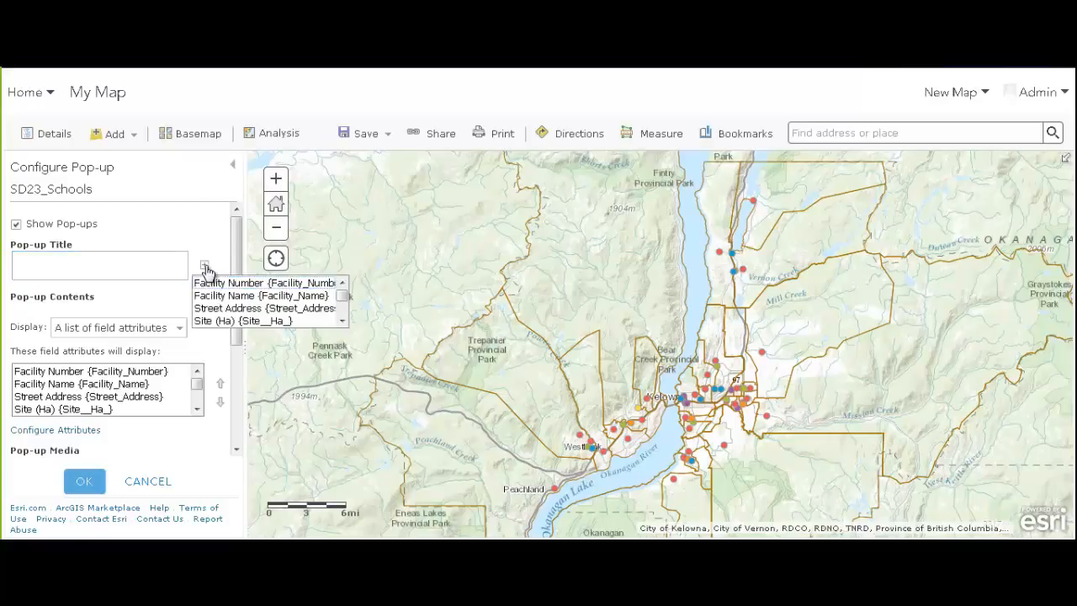
{"action": "left_click", "coordinate": [240, 295]}
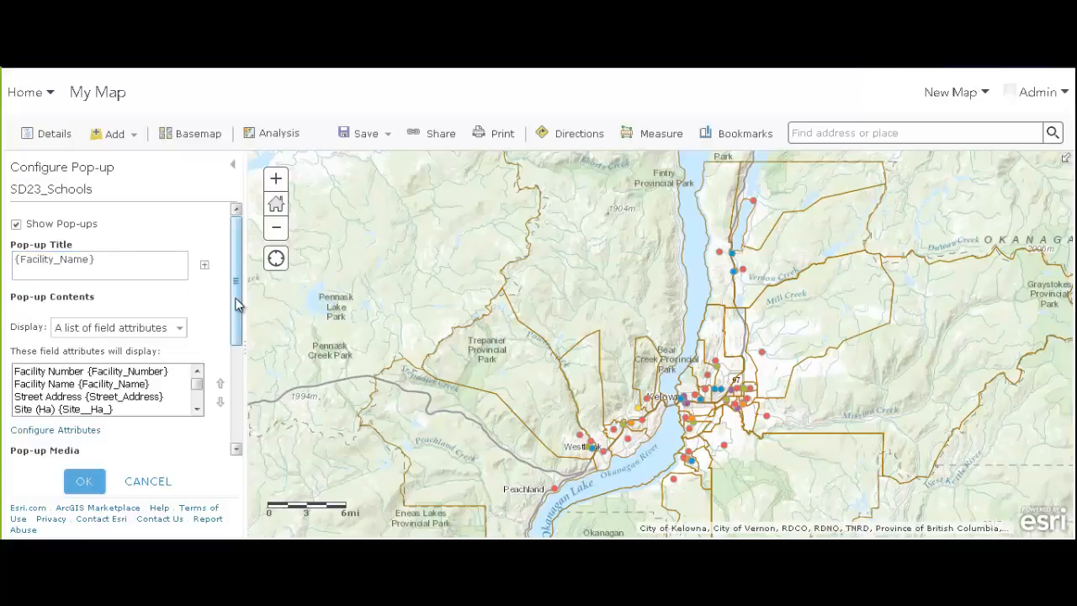
Try the pop-up contents options, keeping a list of field attributes
{"action": "left_click", "coordinate": [115, 264]}
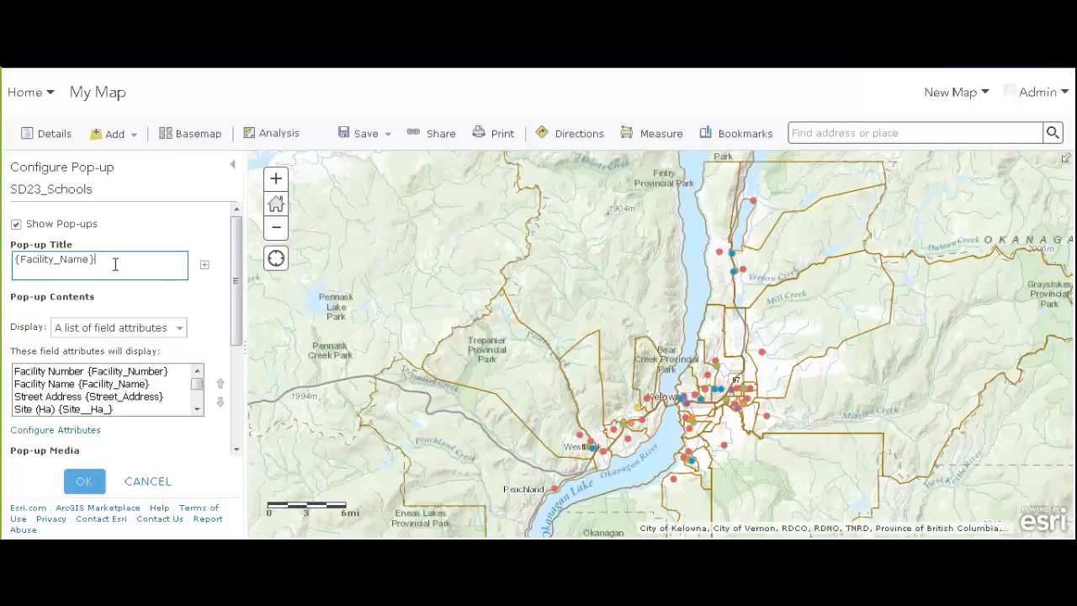
{"action": "left_click", "coordinate": [111, 327]}
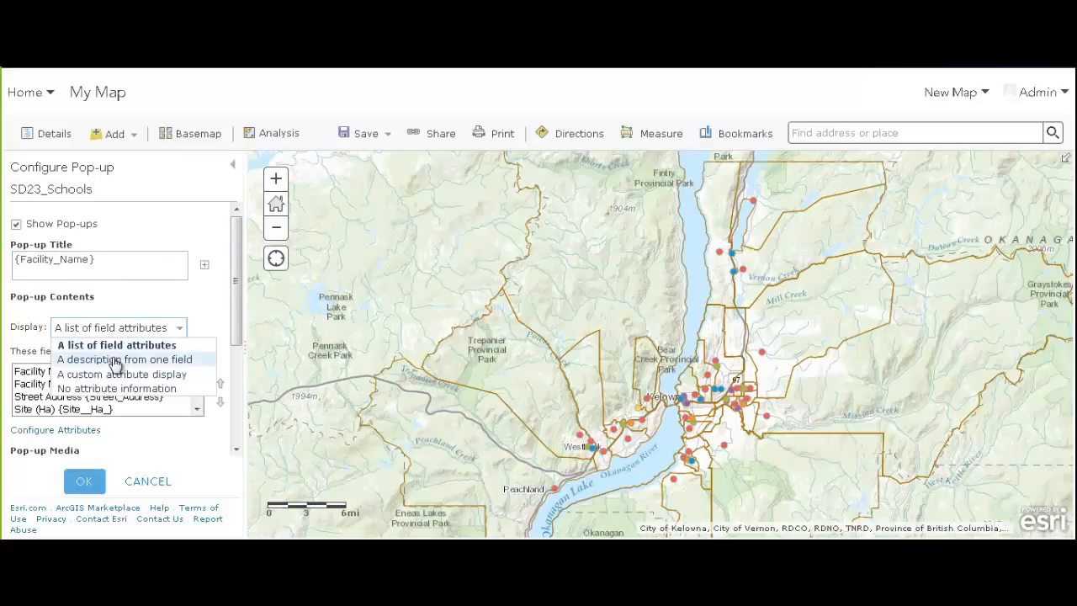
{"action": "left_click", "coordinate": [148, 329]}
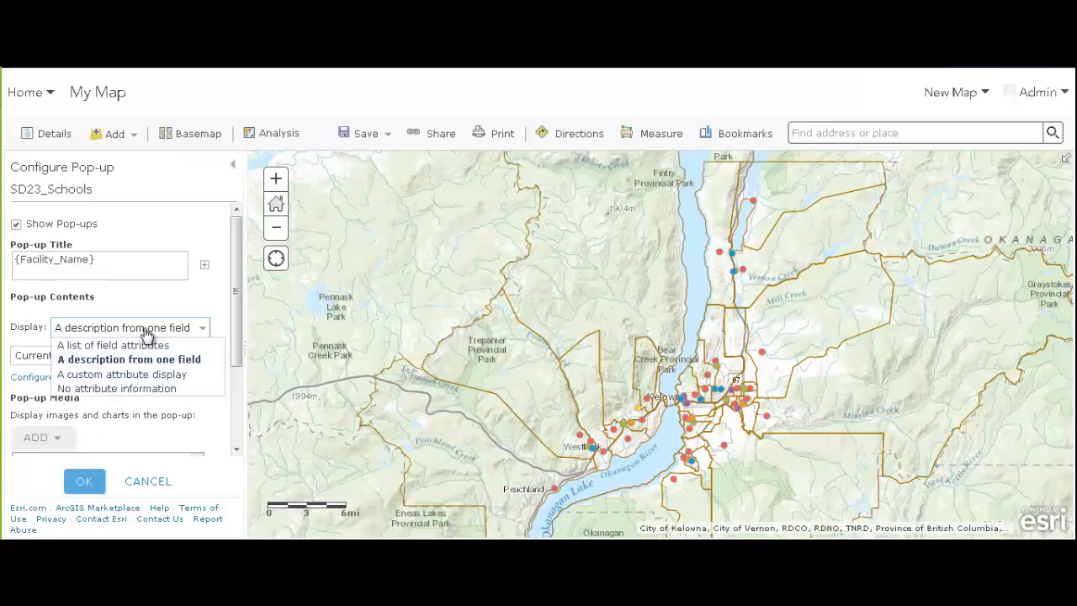
{"action": "left_click", "coordinate": [131, 346]}
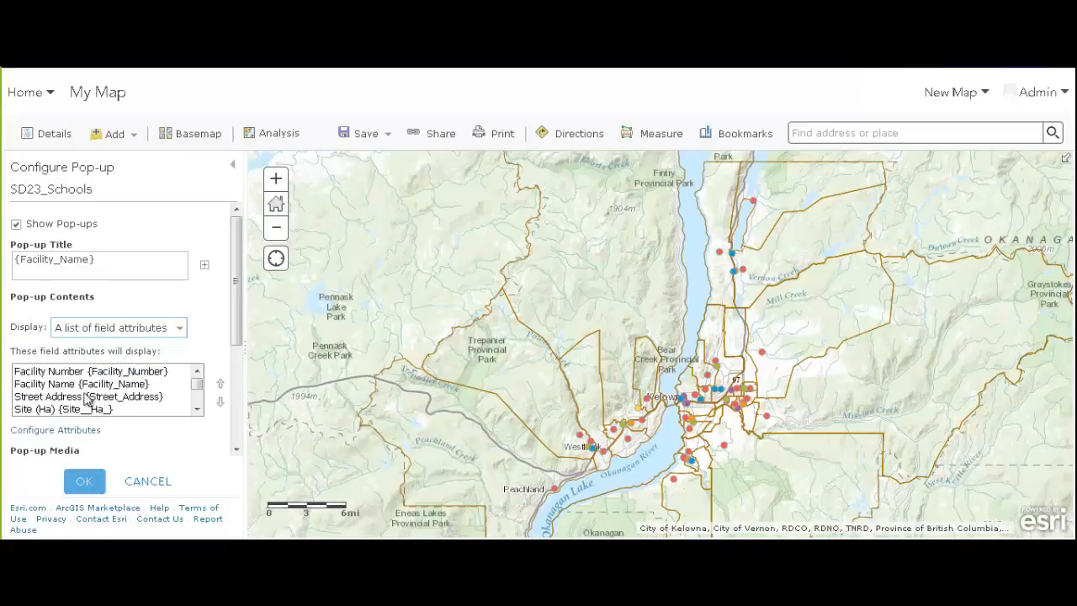
Hide the Site (Ha) and Size (Ac) fields from the schools pop-up
{"action": "left_click", "coordinate": [53, 429]}
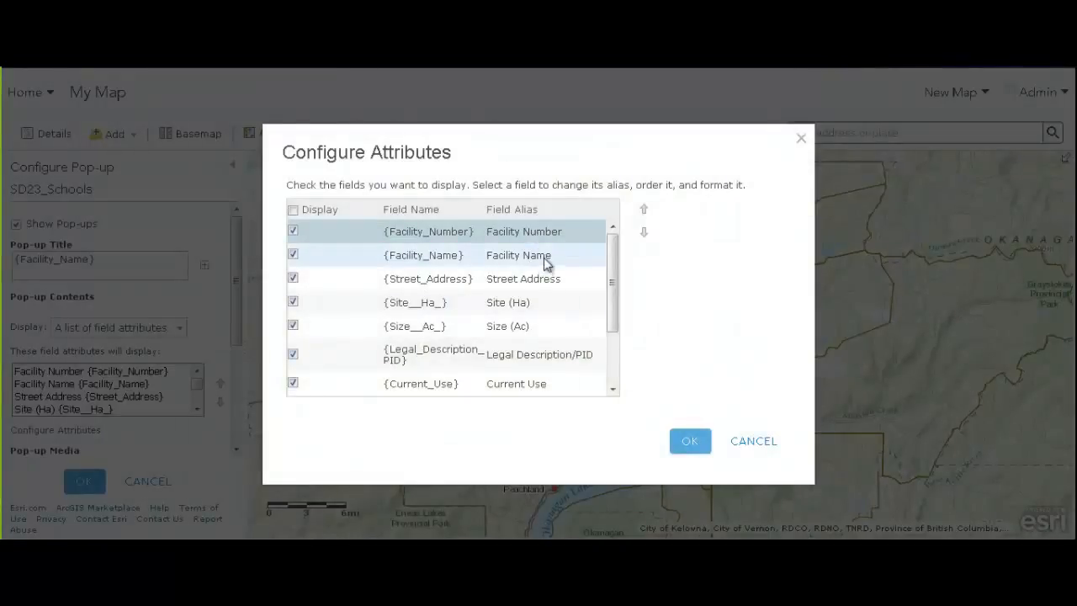
{"action": "left_click_drag", "start_coordinate": [611, 267], "coordinate": [613, 314]}
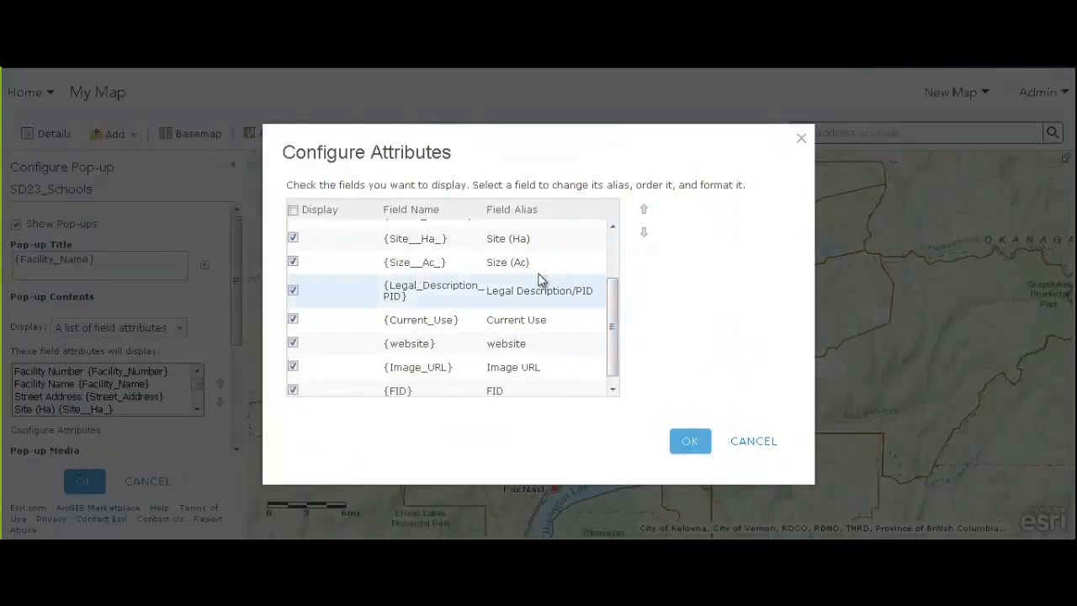
{"action": "left_click", "coordinate": [293, 239]}
{"action": "left_click", "coordinate": [293, 262]}
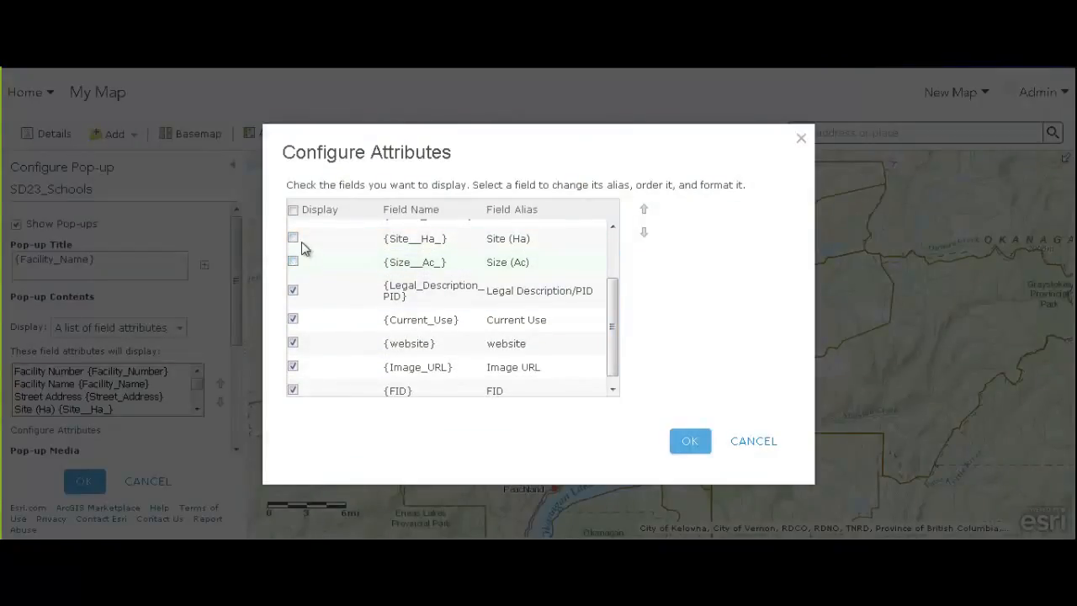
{"action": "left_click", "coordinate": [691, 443]}
Switch the pop-up contents to a custom attribute display and start editing its text
{"action": "left_click", "coordinate": [183, 330]}
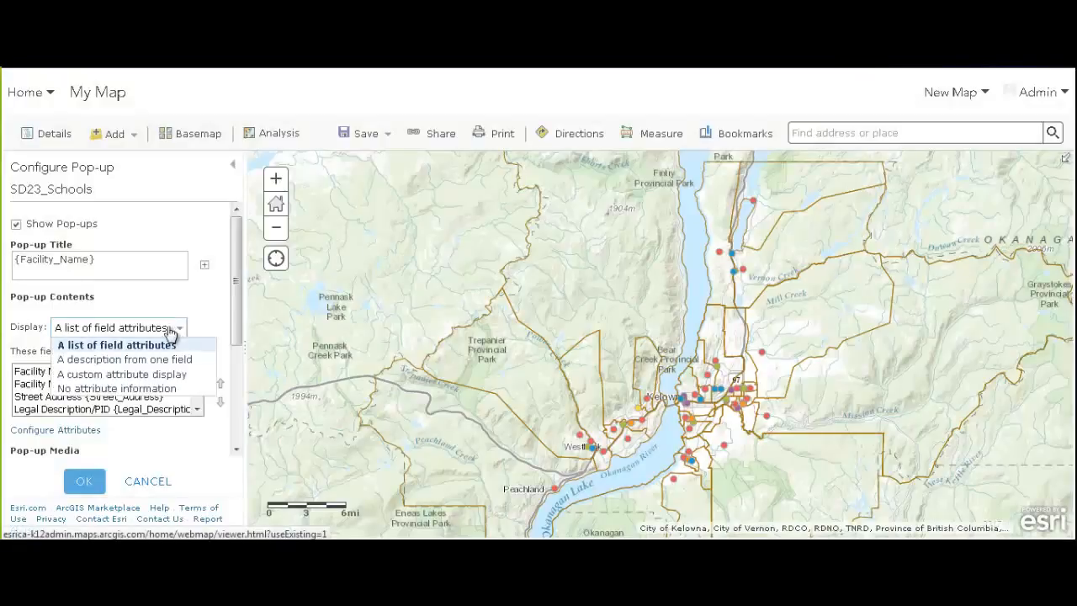
{"action": "left_click", "coordinate": [139, 375]}
{"action": "left_click", "coordinate": [74, 354]}
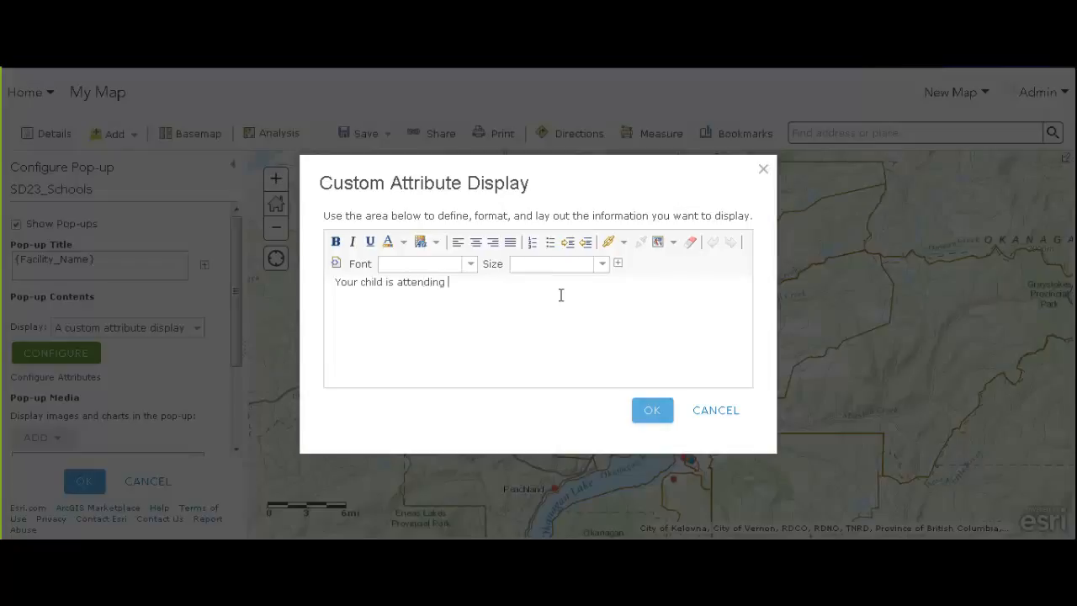
Finish the pop-up text as 'Your child is attending {Facility_Name} school.' and save it
{"action": "left_click", "coordinate": [618, 262]}
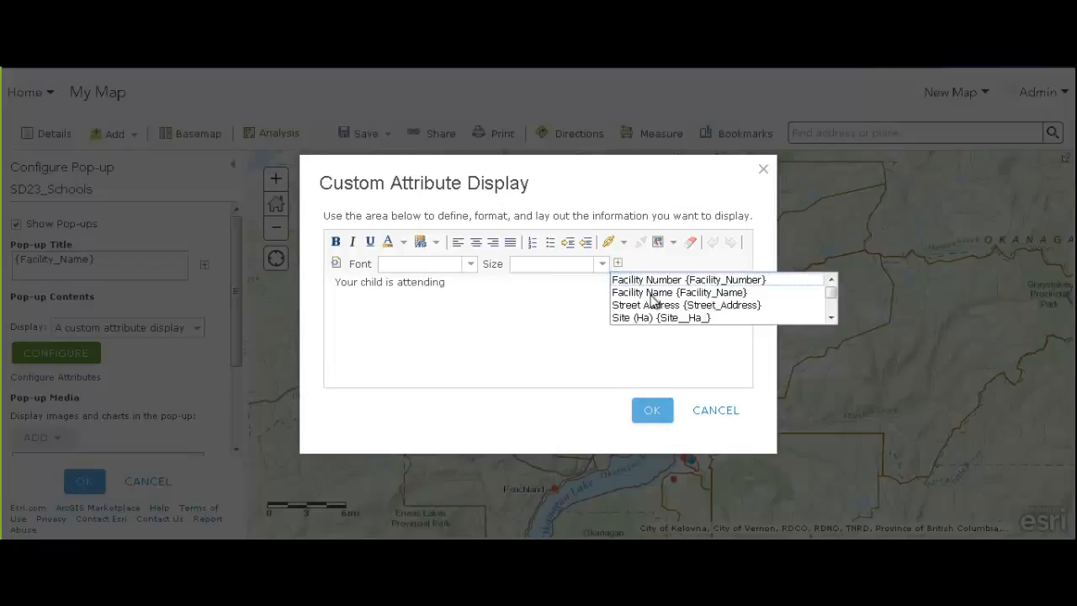
{"action": "left_click", "coordinate": [648, 293]}
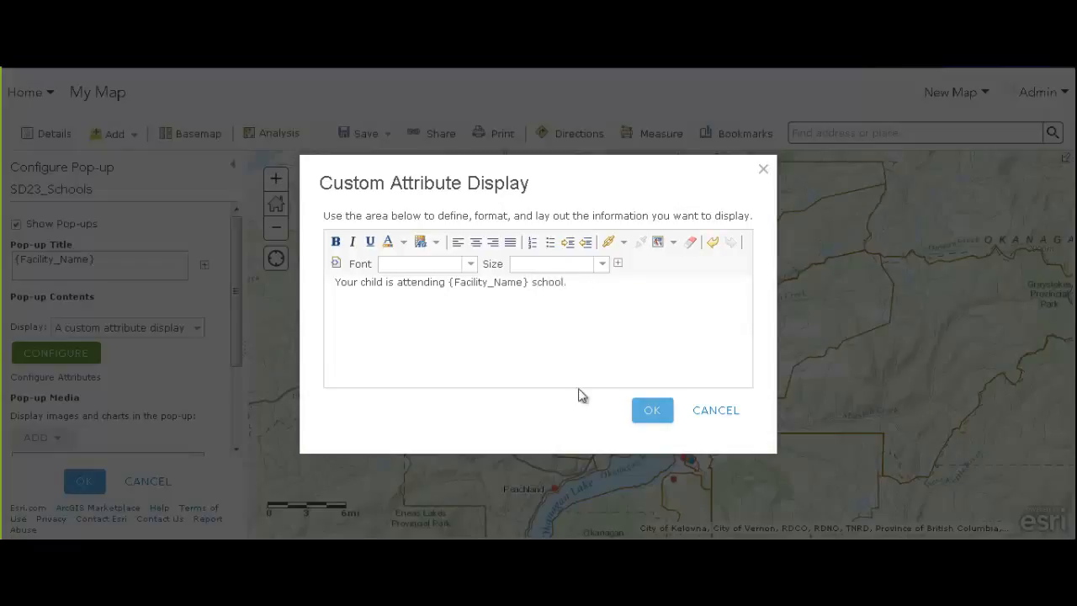
{"action": "left_click", "coordinate": [656, 414]}
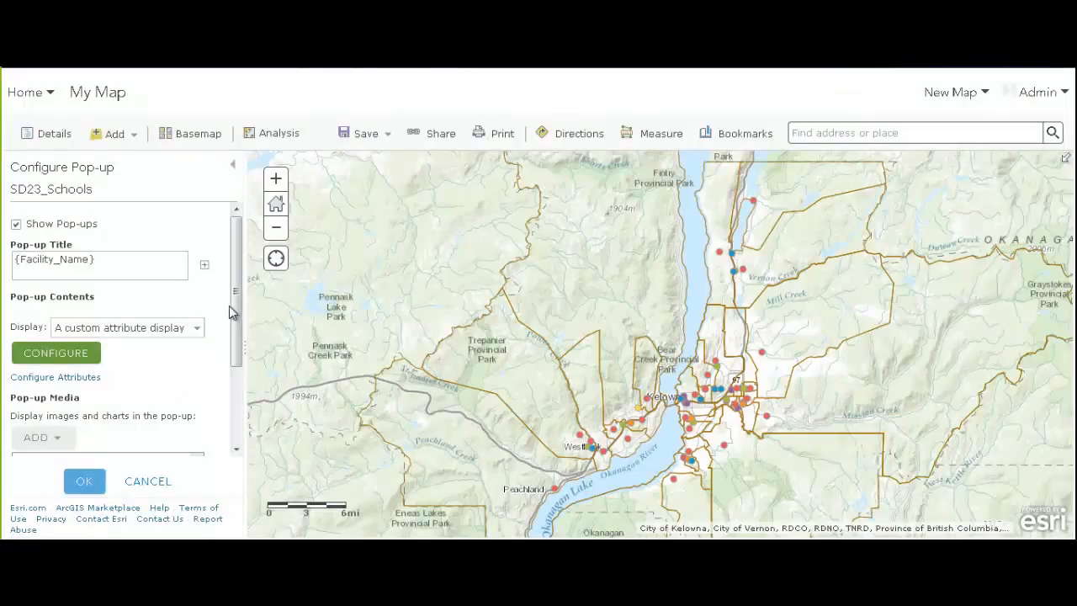
{"action": "left_click_drag", "start_coordinate": [237, 333], "coordinate": [240, 396]}
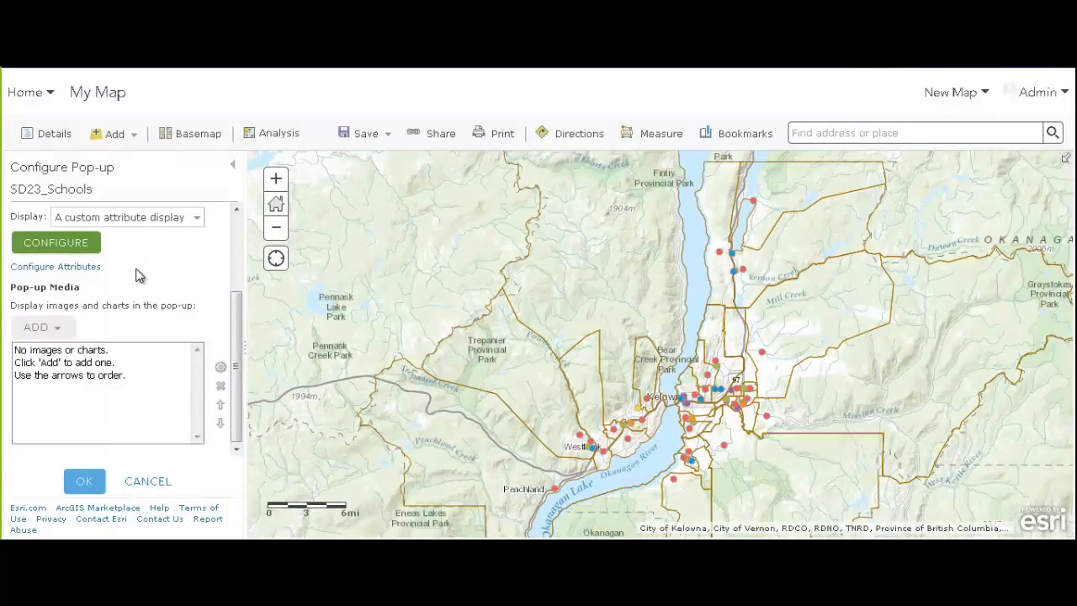
{"action": "left_click", "coordinate": [65, 330]}
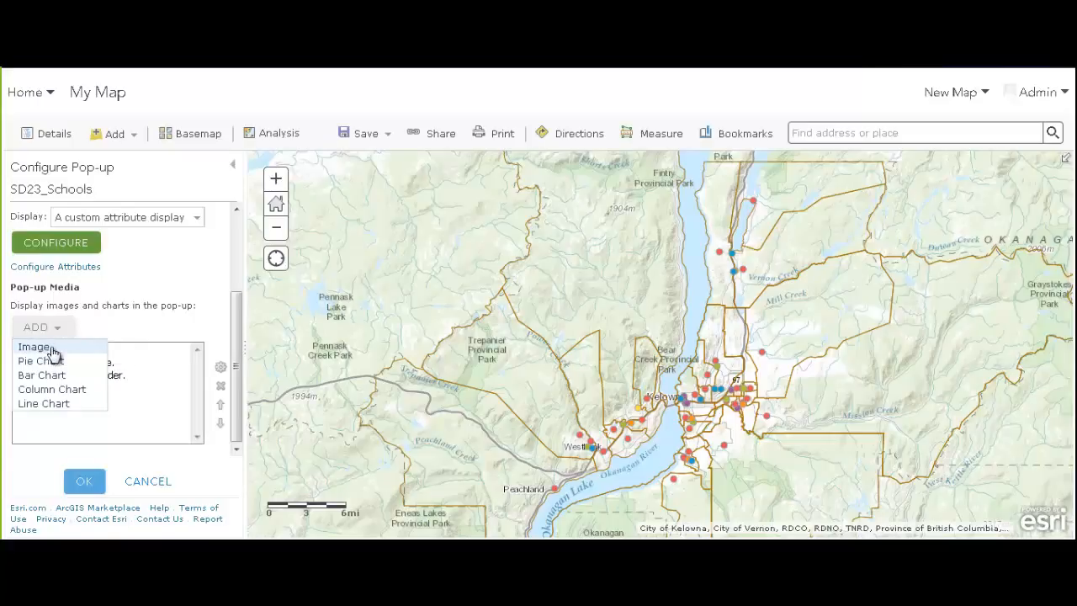
Add a pop-up image titled 'school image' sourced from {Image_URL} and linked to {website}
{"action": "left_click", "coordinate": [50, 349]}
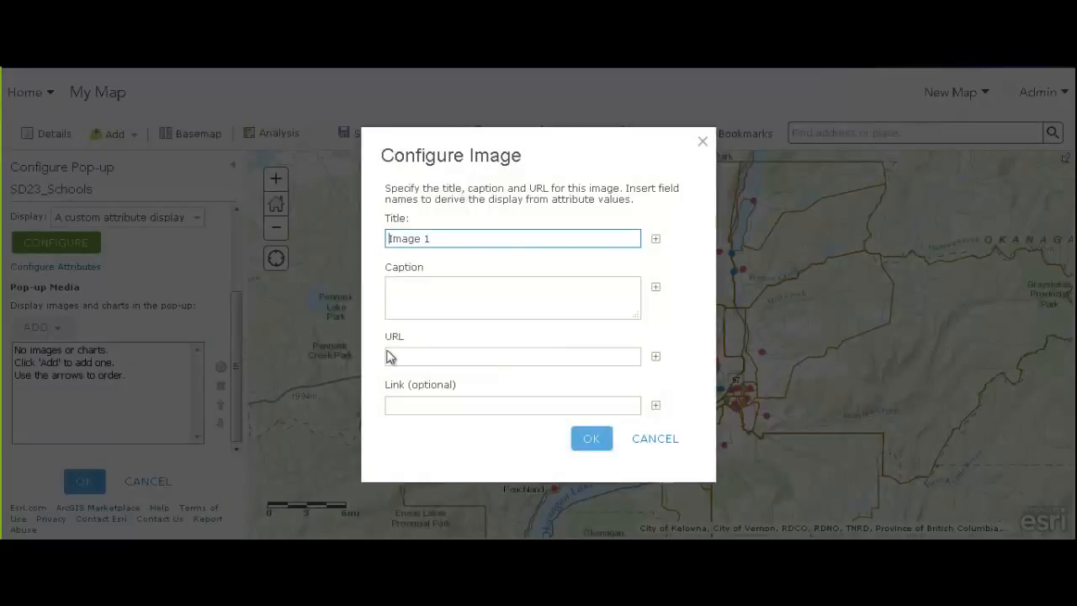
{"action": "key", "text": "ctrl+a"}
{"action": "type", "text": "s"}
{"action": "left_click", "coordinate": [455, 353]}
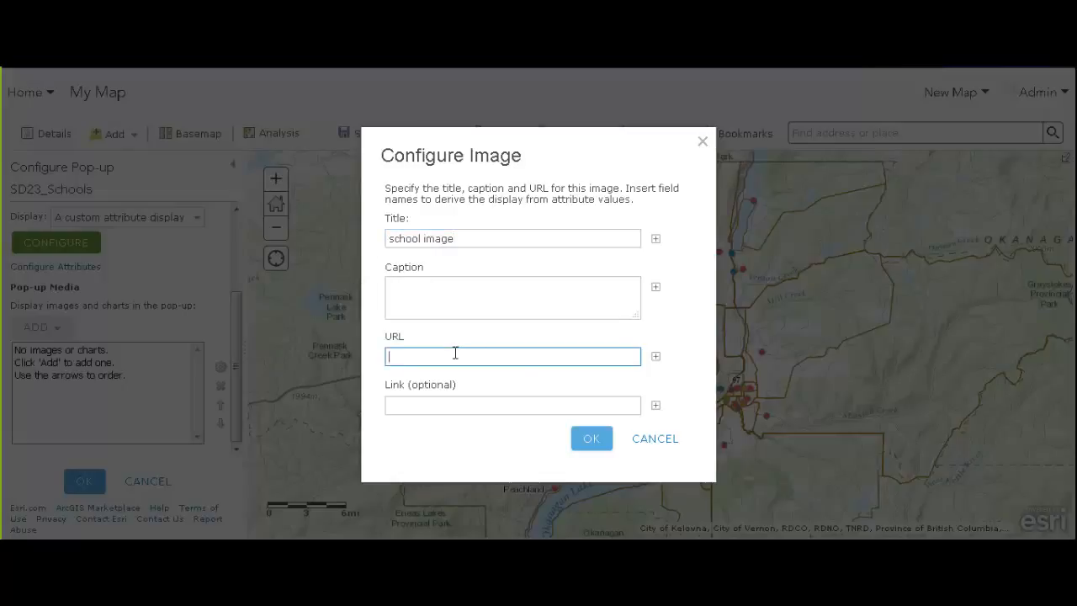
{"action": "left_click", "coordinate": [655, 356]}
{"action": "scroll", "coordinate": [680, 408], "scroll_direction": "down", "scroll_amount": 5}
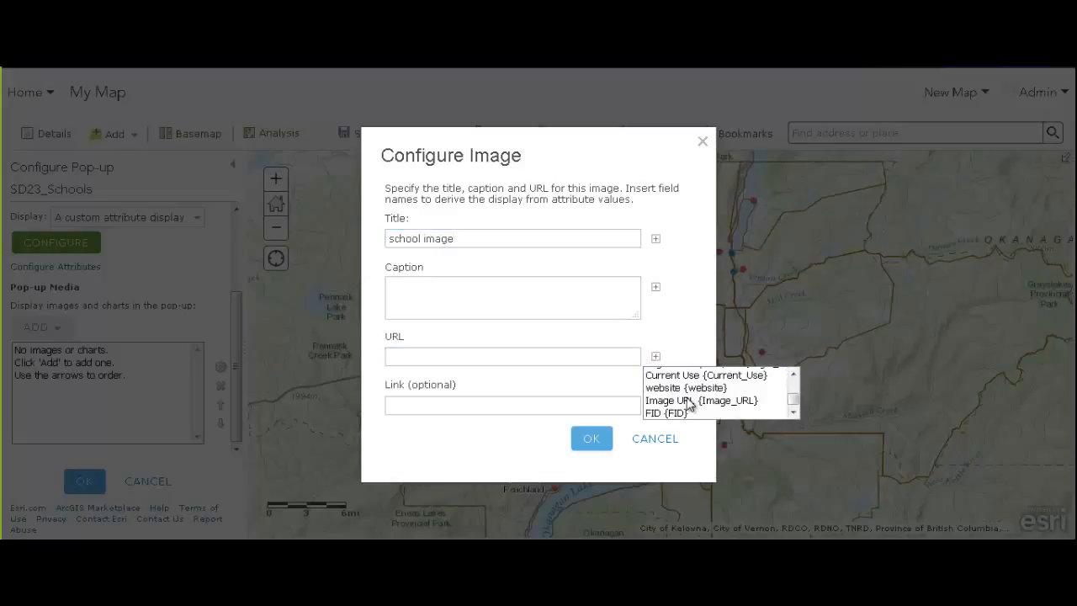
{"action": "left_click", "coordinate": [682, 401]}
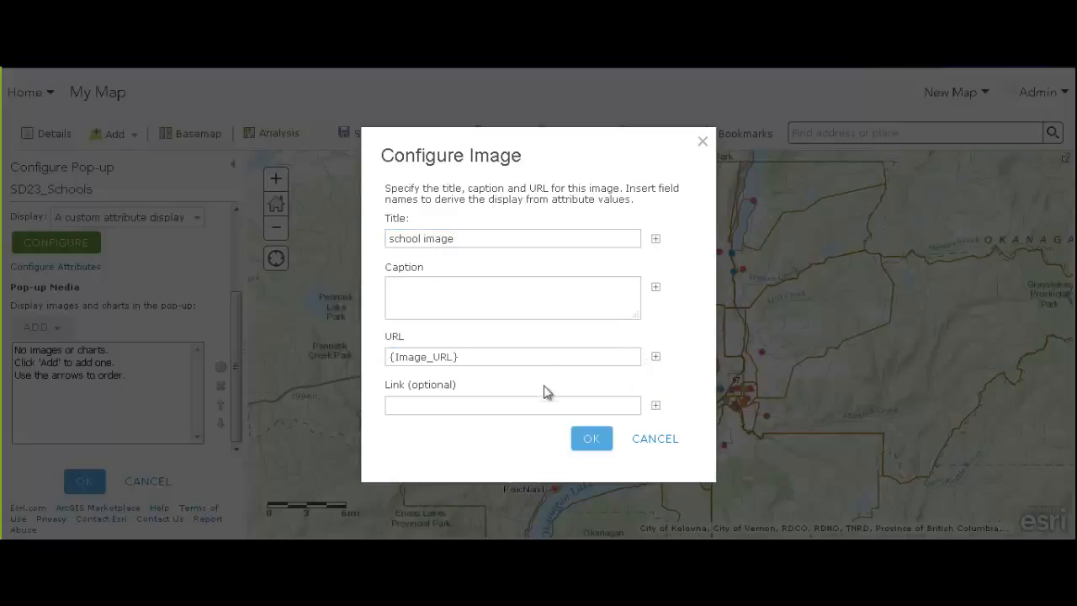
{"action": "left_click", "coordinate": [559, 405]}
{"action": "left_click", "coordinate": [654, 406]}
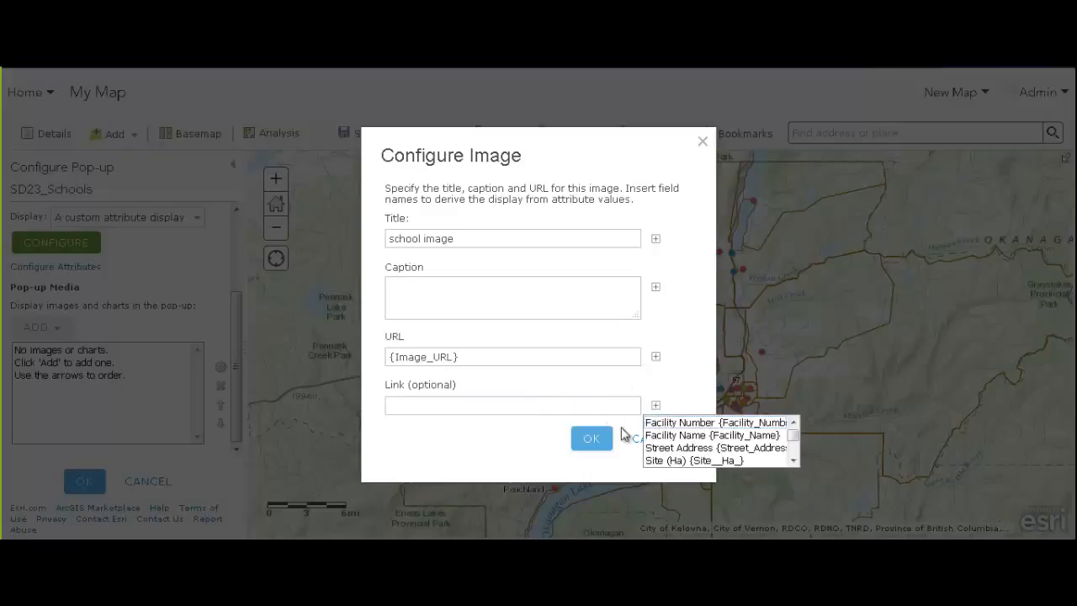
{"action": "scroll", "coordinate": [702, 442], "scroll_direction": "down", "scroll_amount": 5}
{"action": "left_click", "coordinate": [673, 436]}
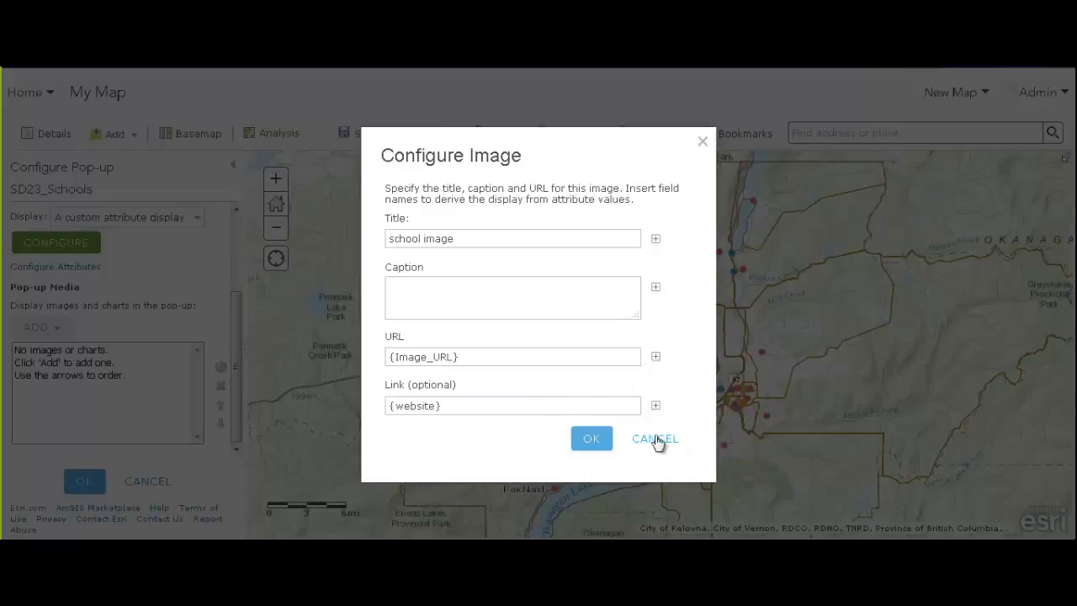
{"action": "left_click", "coordinate": [592, 439]}
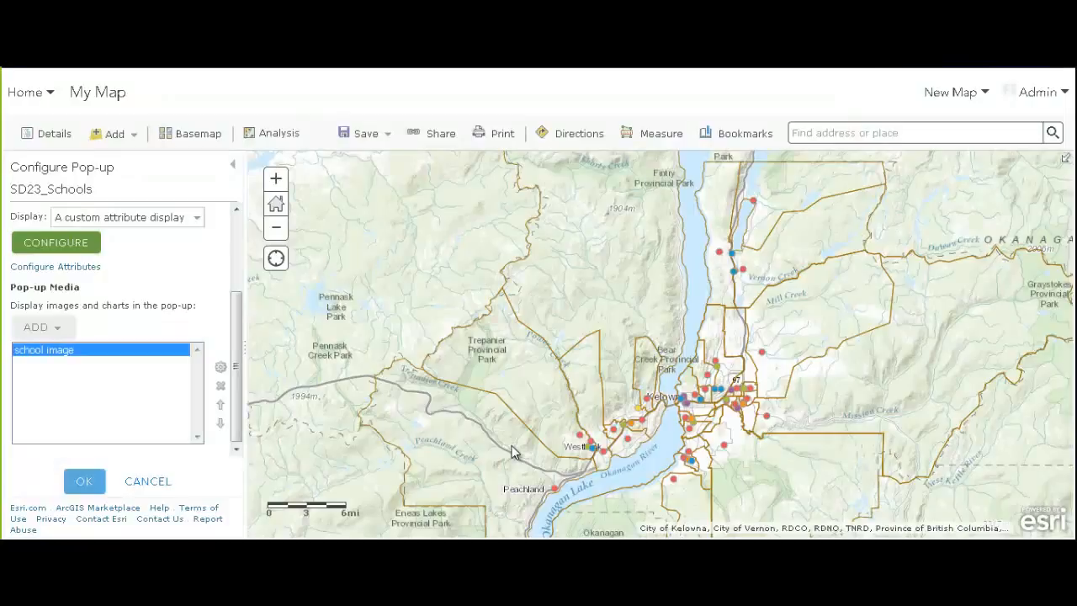
Apply the pop-up settings and check Kelowna Secondary's pop-up sentence and school photo
{"action": "left_click", "coordinate": [91, 483]}
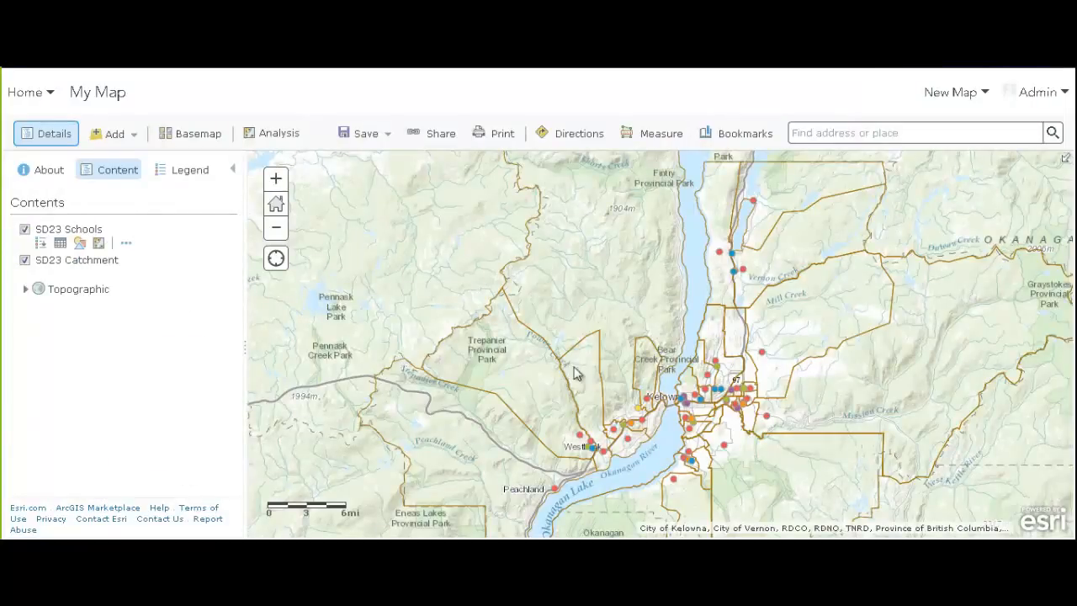
{"action": "left_click_drag", "start_coordinate": [692, 437], "coordinate": [585, 367]}
{"action": "scroll", "coordinate": [567, 359], "scroll_direction": "up", "scroll_amount": 1}
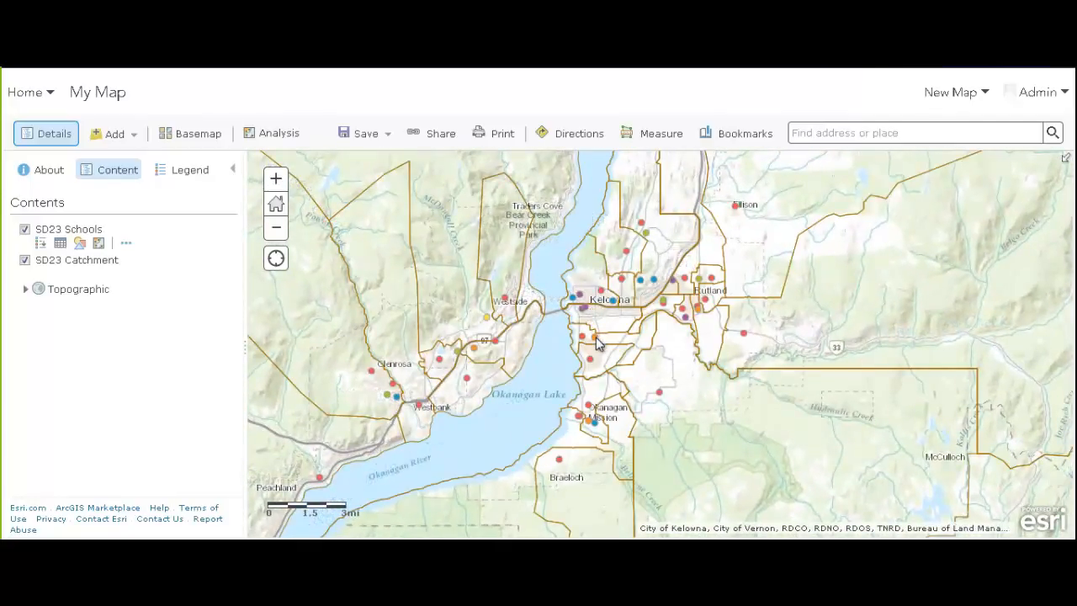
{"action": "left_click", "coordinate": [595, 337]}
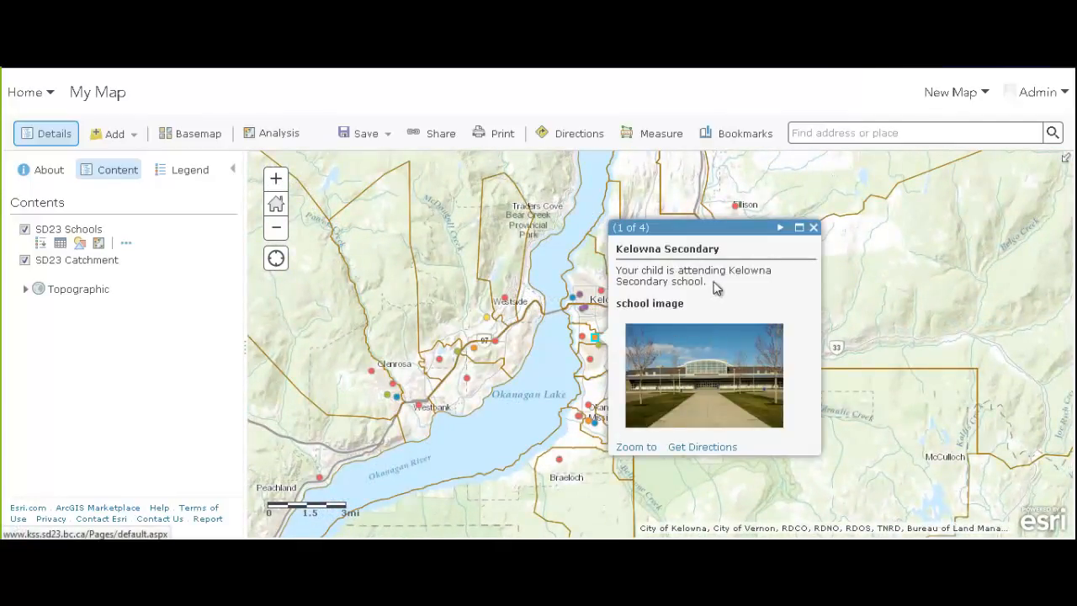
{"action": "left_click_drag", "start_coordinate": [618, 271], "coordinate": [705, 282]}
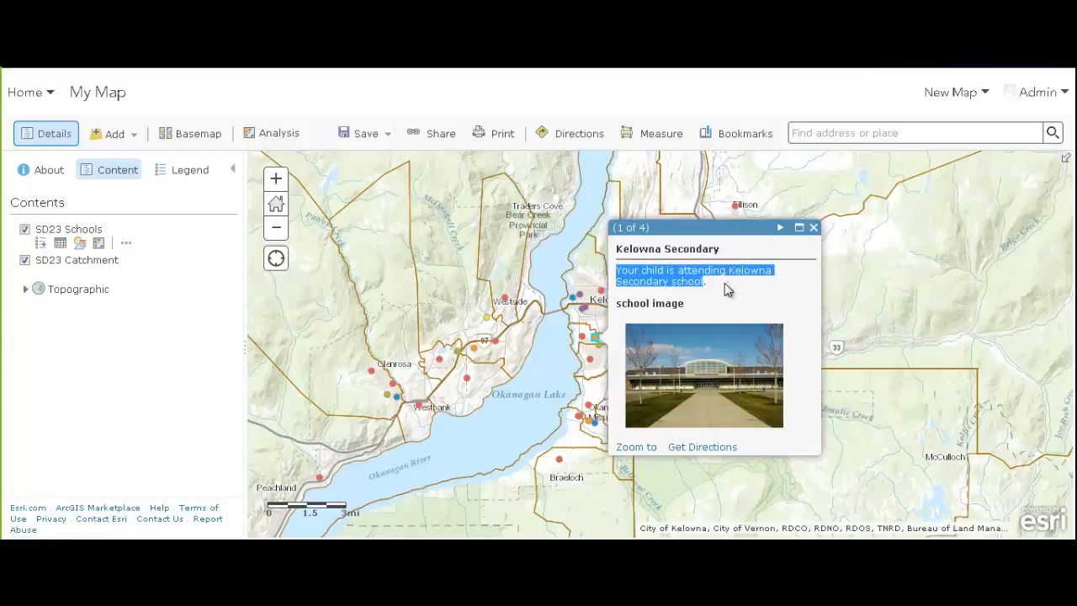
{"action": "left_click", "coordinate": [728, 277]}
{"action": "left_click_drag", "start_coordinate": [728, 270], "coordinate": [672, 283]}
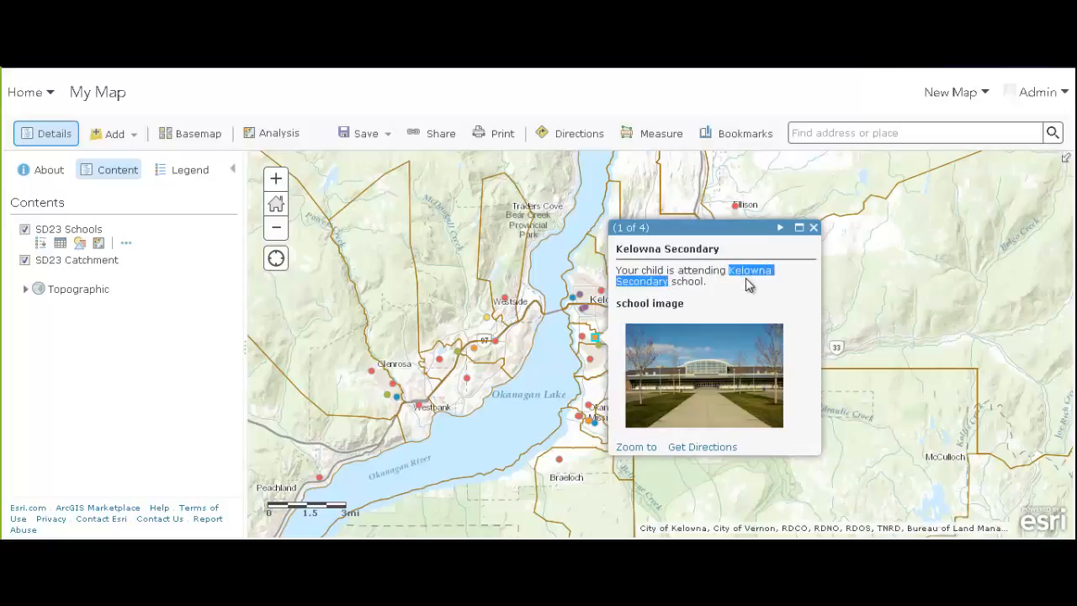
{"action": "left_click", "coordinate": [711, 391]}
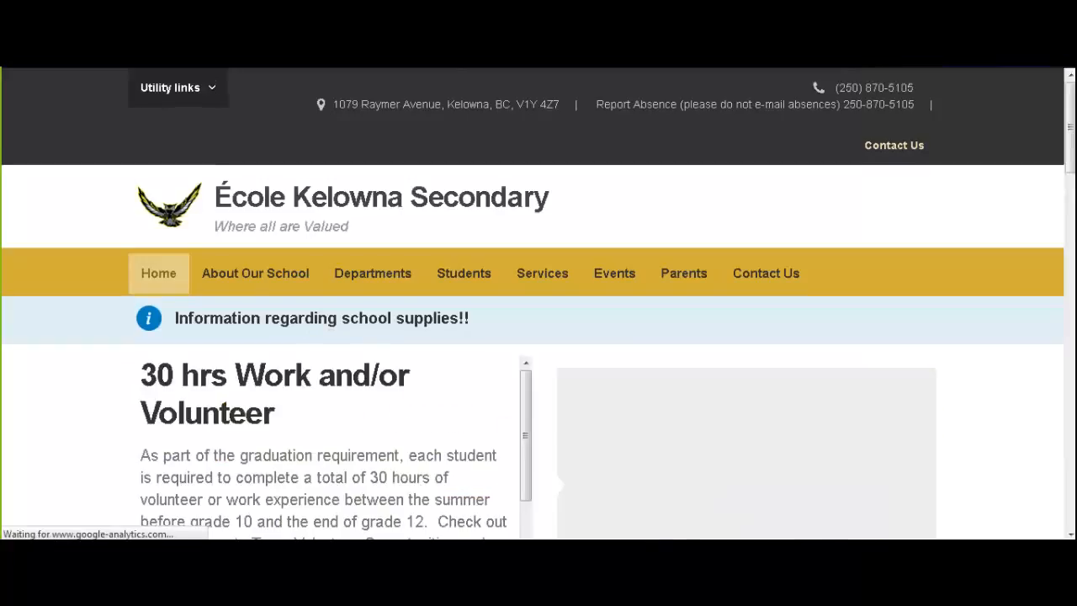
{"action": "mouse_move", "coordinate": [215, 253]}
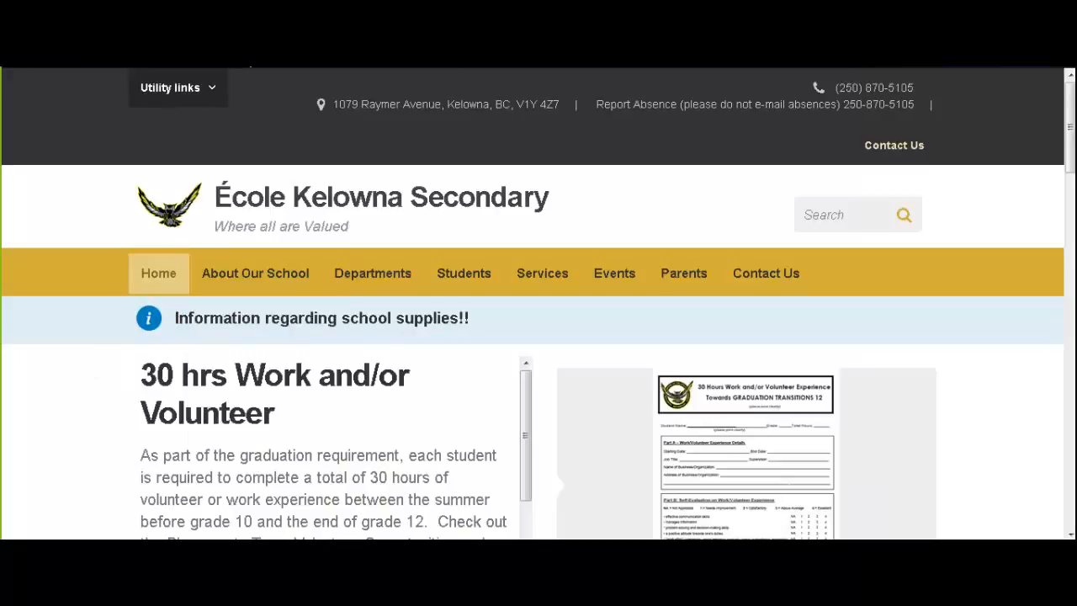
Close the Kelowna Secondary pop-up and open the recent School Locator Map without saving
{"action": "key", "text": "ctrl+w"}
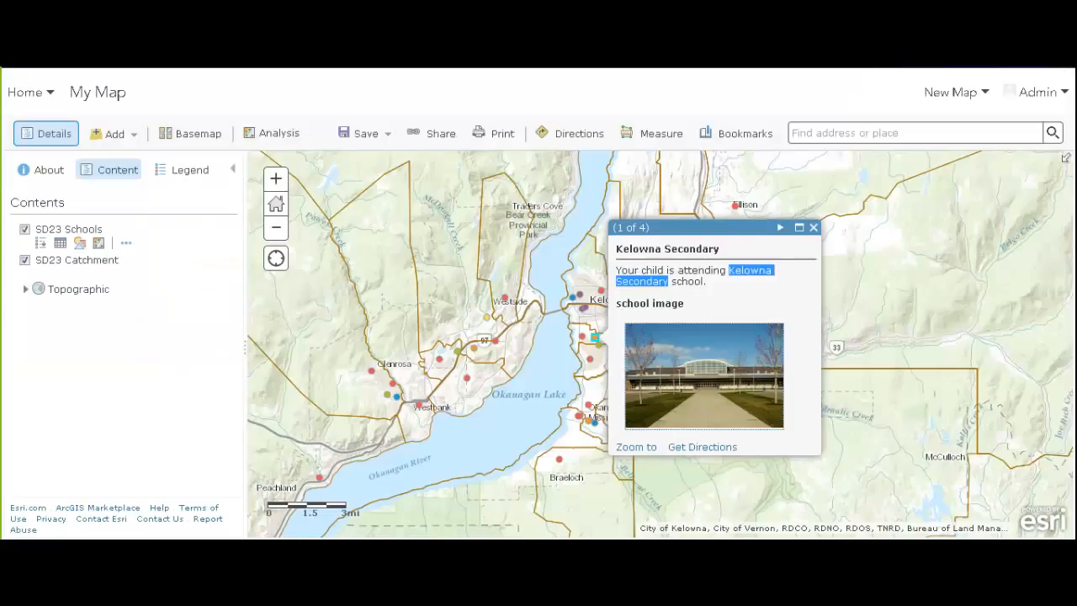
{"action": "left_click", "coordinate": [813, 227]}
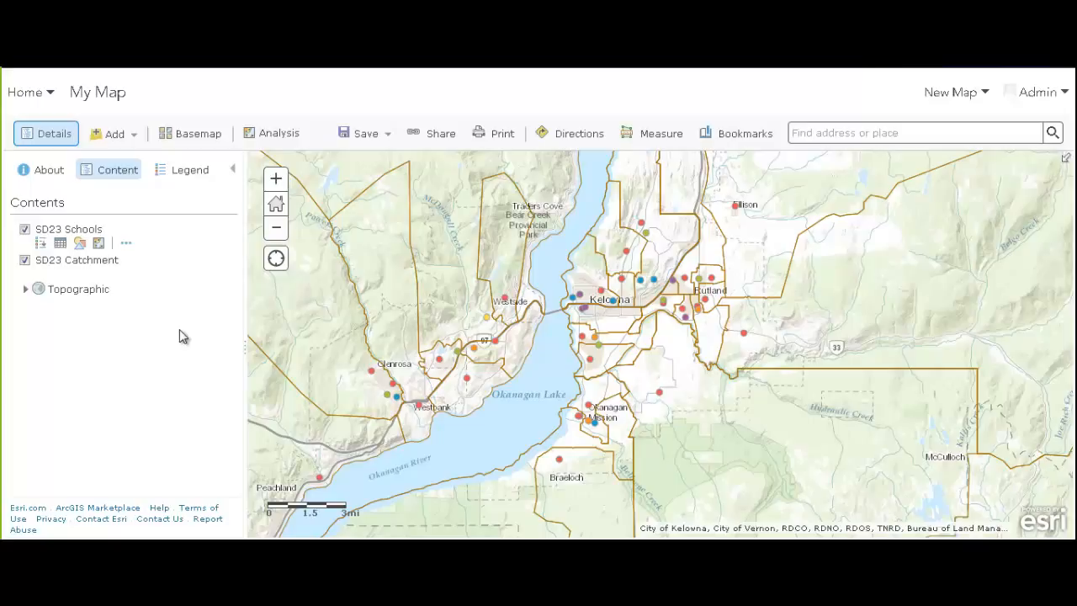
{"action": "left_click", "coordinate": [954, 94]}
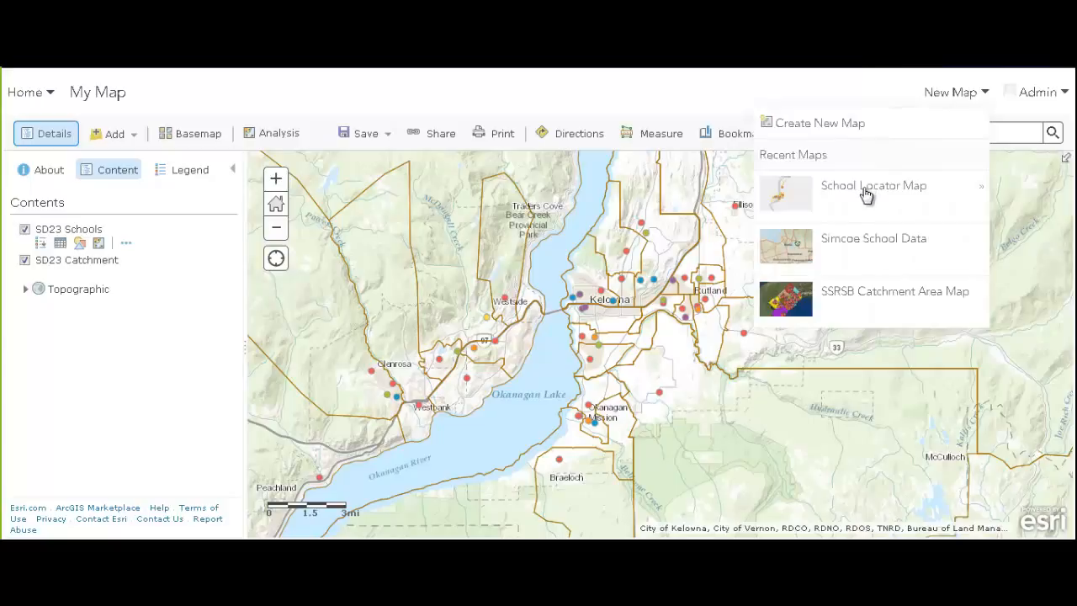
{"action": "left_click", "coordinate": [866, 189]}
{"action": "left_click", "coordinate": [452, 356]}
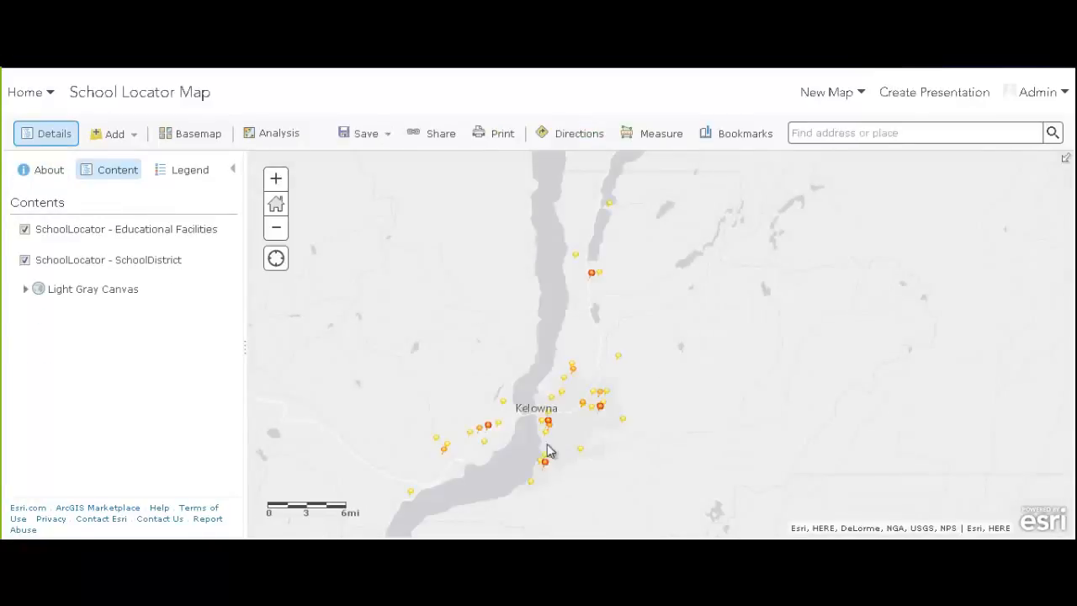
Switch to the Topographic basemap and make the SchoolDistrict layer about 50% transparent
{"action": "left_click", "coordinate": [192, 132]}
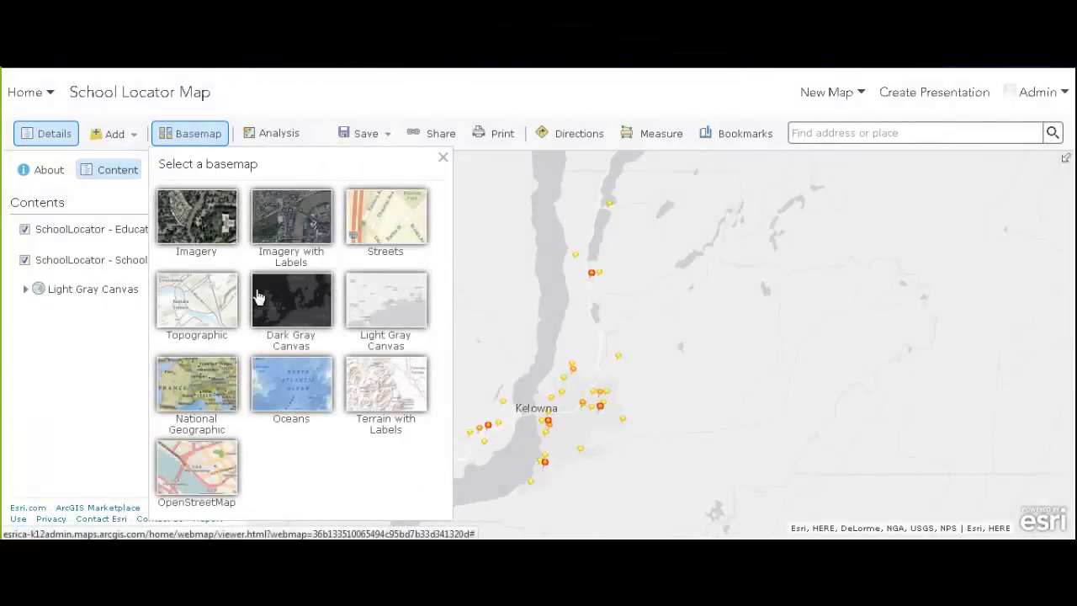
{"action": "left_click", "coordinate": [212, 301]}
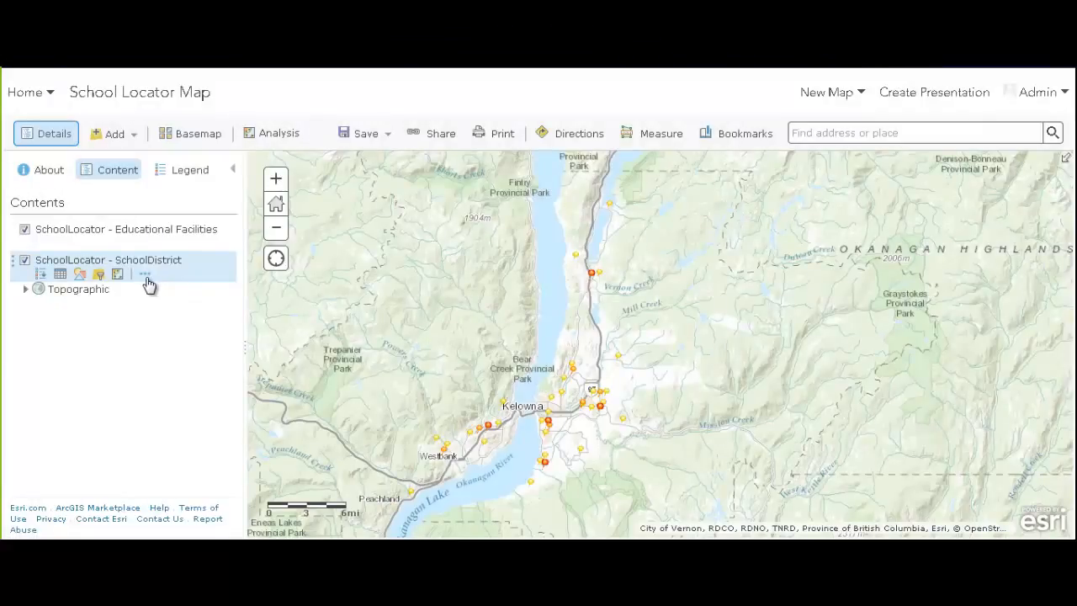
{"action": "left_click", "coordinate": [146, 278]}
{"action": "left_click", "coordinate": [221, 313]}
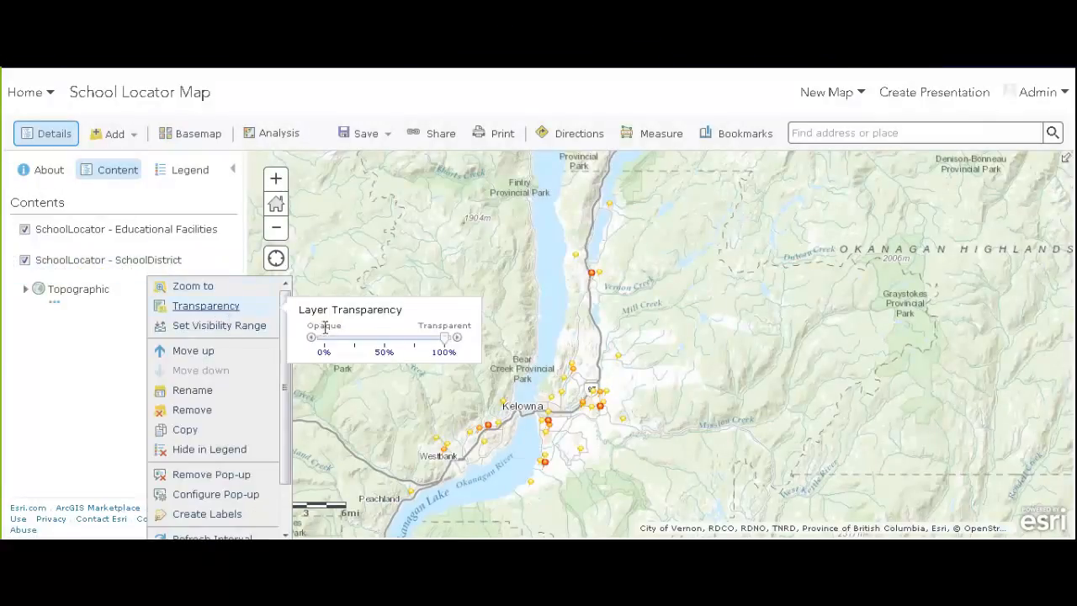
{"action": "left_click_drag", "start_coordinate": [454, 338], "coordinate": [403, 345]}
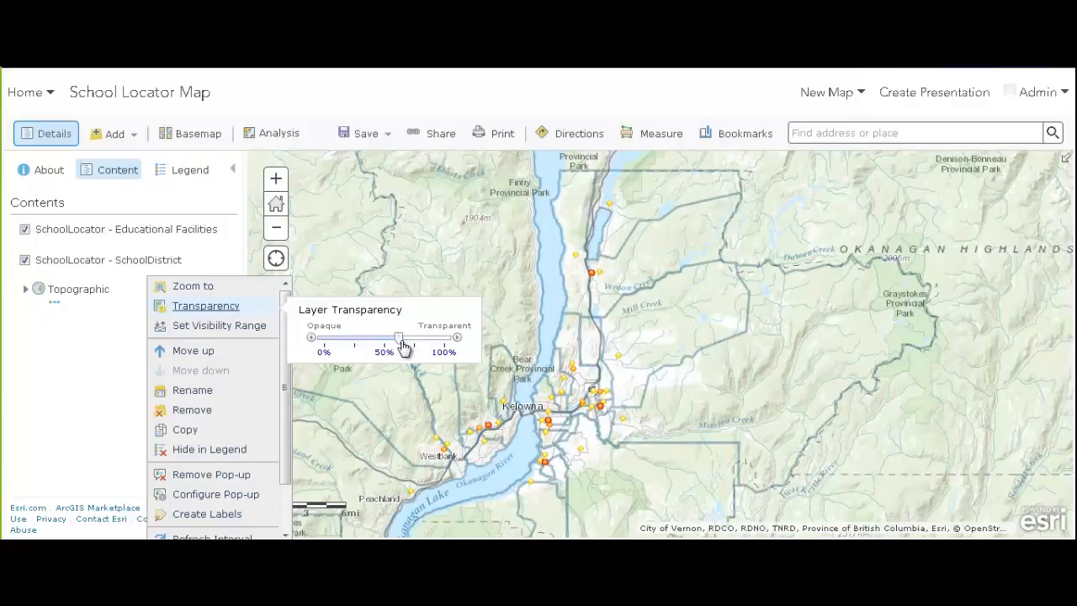
{"action": "left_click", "coordinate": [74, 412]}
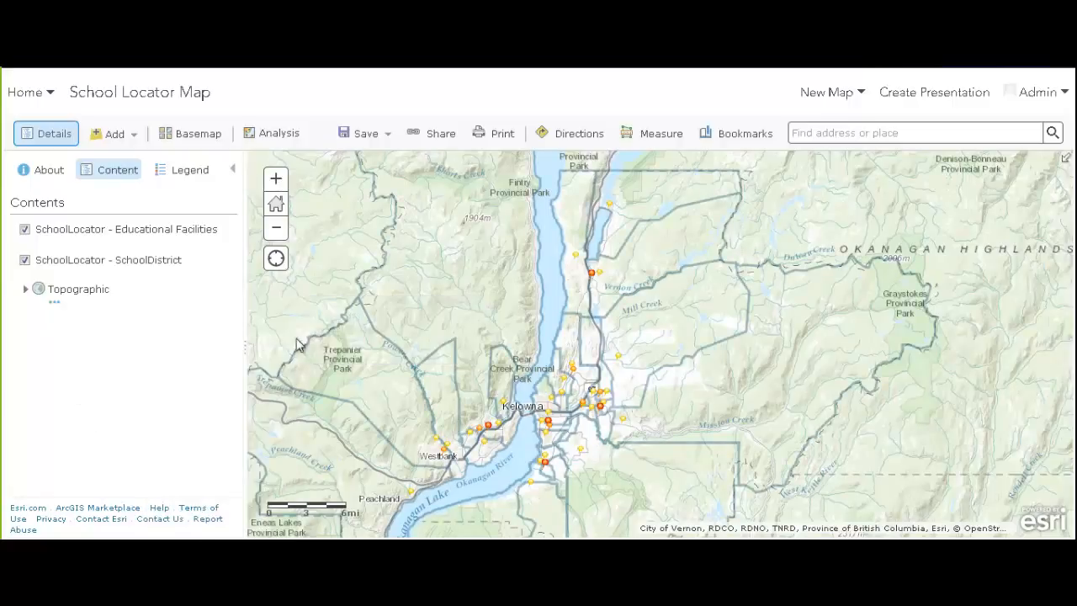
{"action": "scroll", "coordinate": [551, 433], "scroll_direction": "up", "scroll_amount": 1}
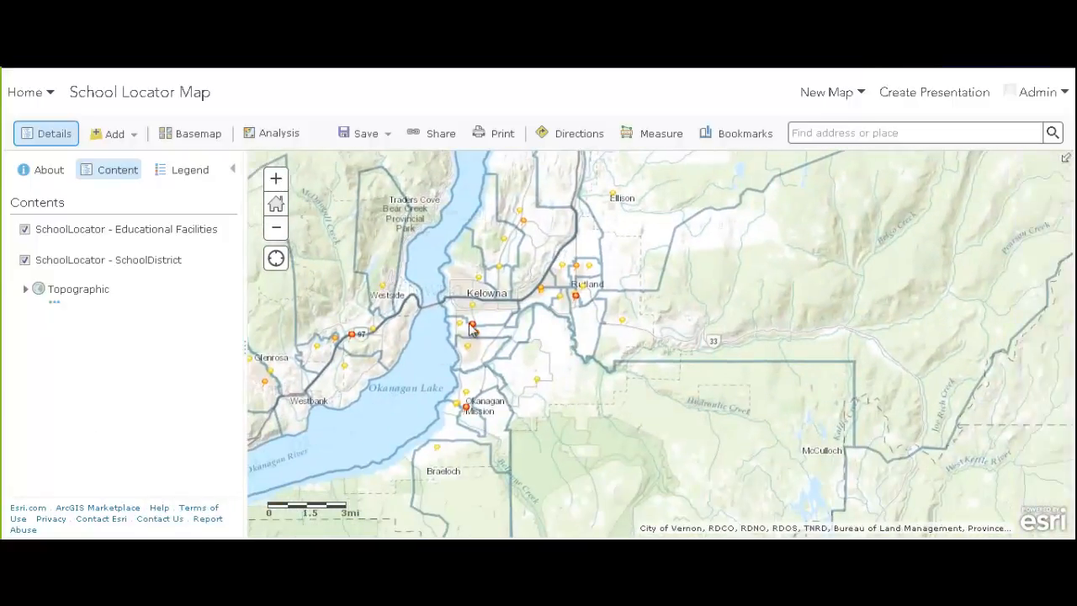
{"action": "left_click", "coordinate": [472, 327]}
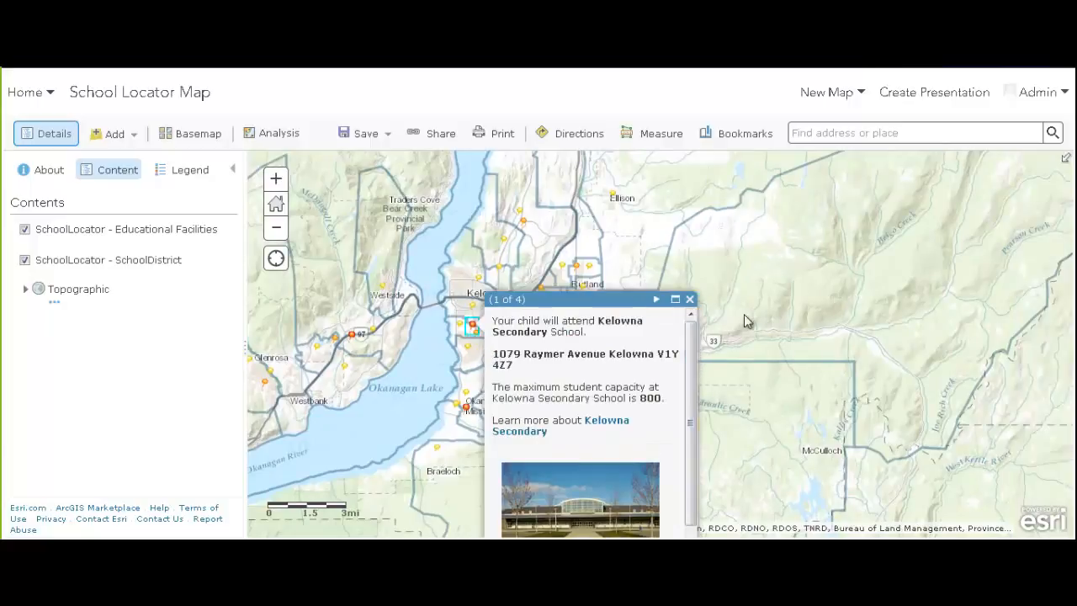
{"action": "left_click_drag", "start_coordinate": [745, 330], "coordinate": [723, 223]}
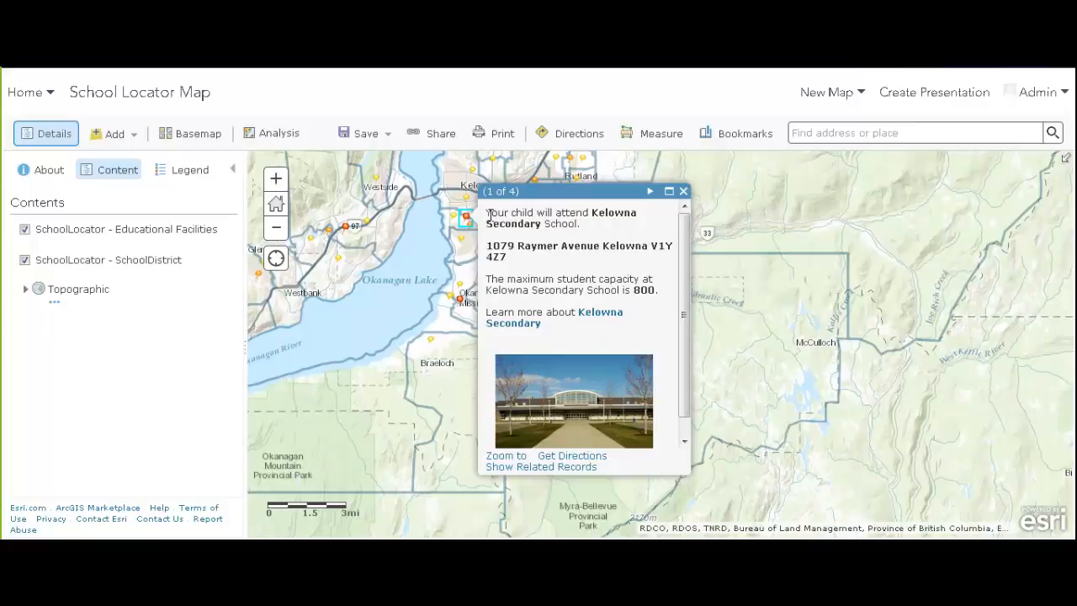
{"action": "left_click_drag", "start_coordinate": [487, 212], "coordinate": [602, 218]}
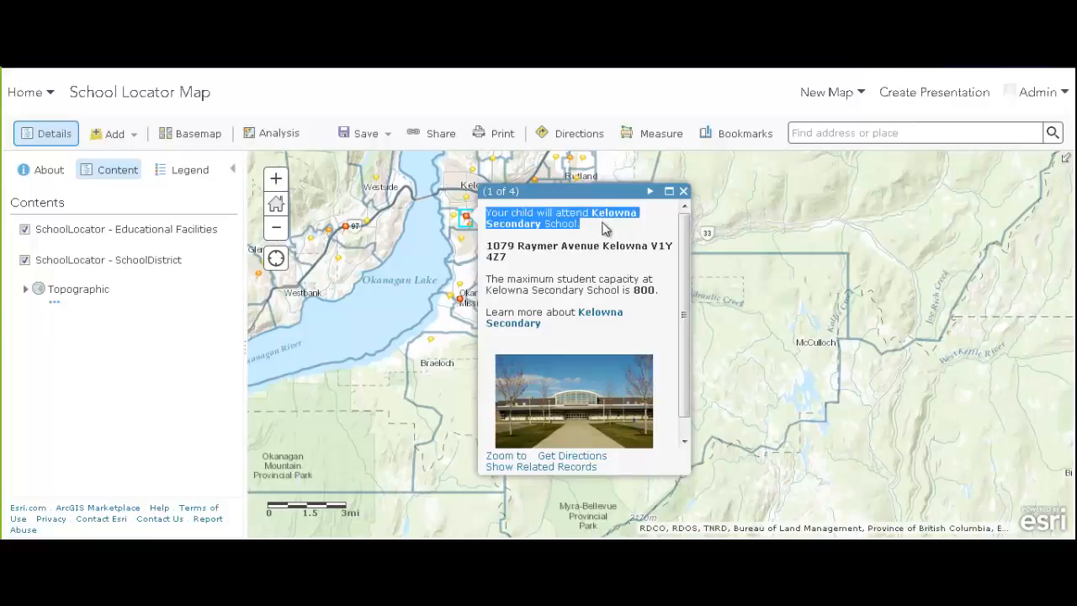
{"action": "left_click", "coordinate": [603, 226]}
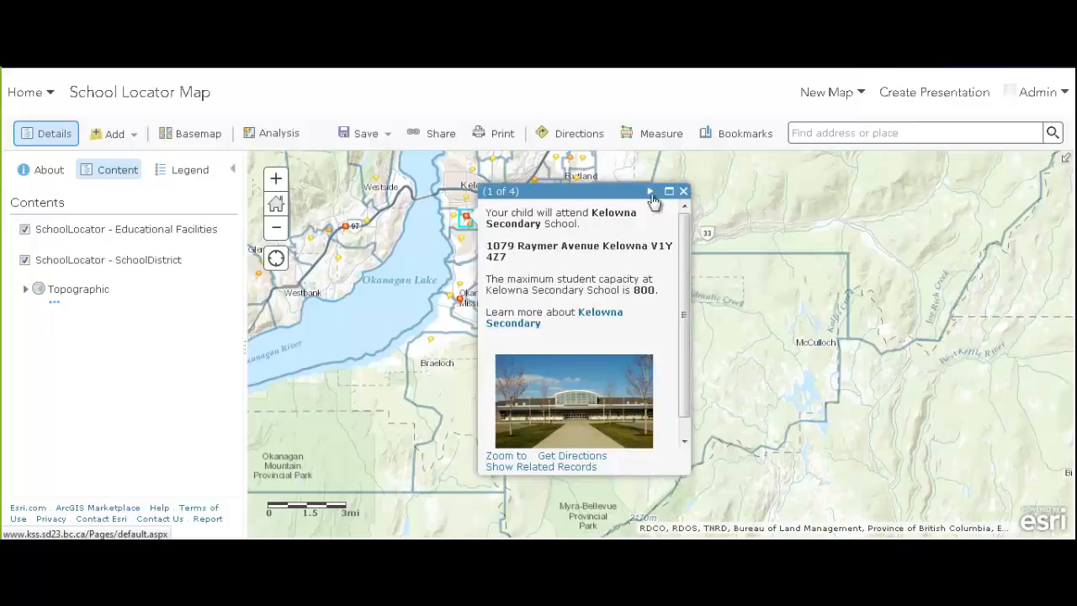
{"action": "left_click", "coordinate": [683, 193]}
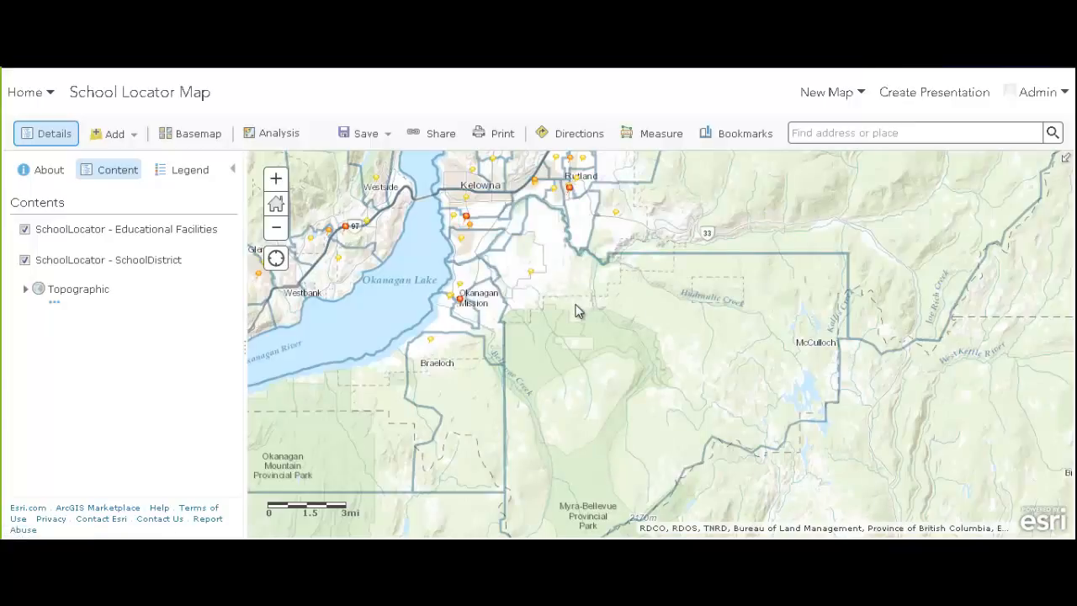
{"action": "left_click_drag", "start_coordinate": [593, 343], "coordinate": [666, 448]}
{"action": "scroll", "coordinate": [626, 343], "scroll_direction": "down", "scroll_amount": 1}
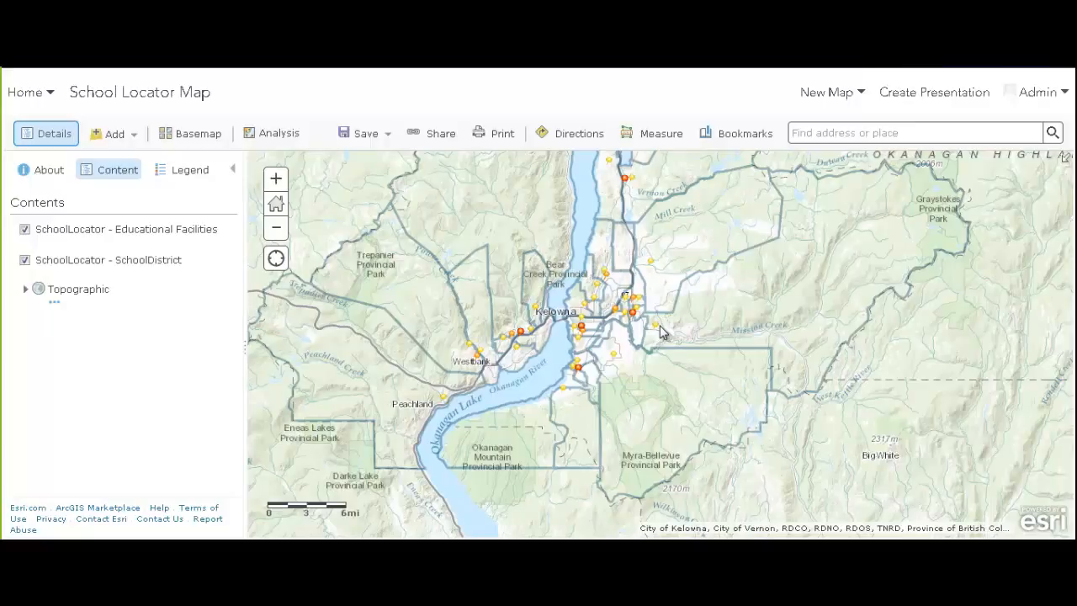
Save the School Locator Map, share it with Everyone (public), and select its short link
{"action": "left_click", "coordinate": [361, 136]}
{"action": "left_click", "coordinate": [365, 162]}
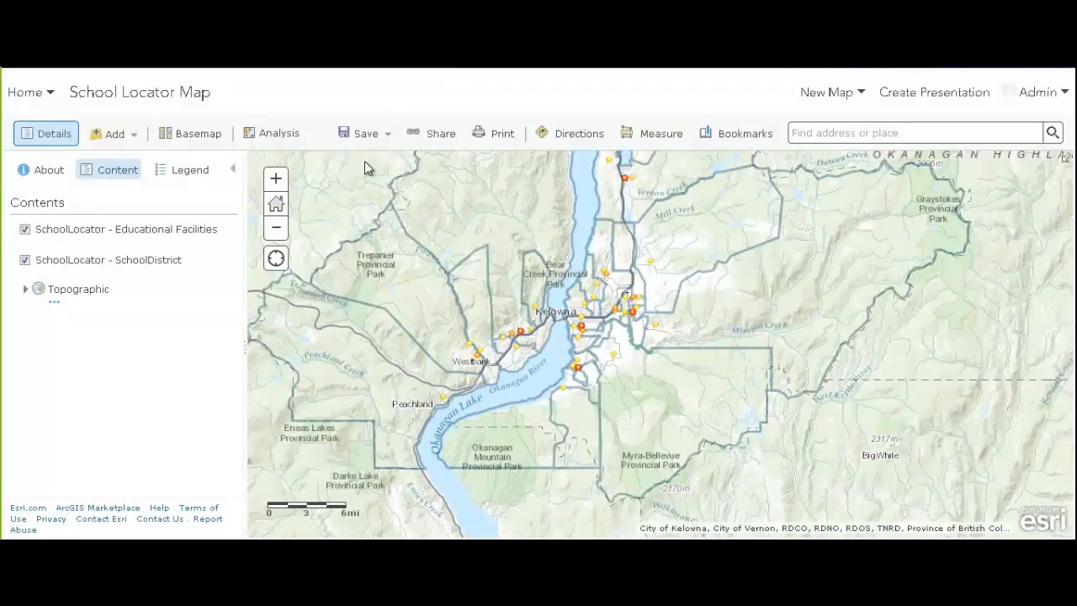
{"action": "left_click", "coordinate": [438, 136]}
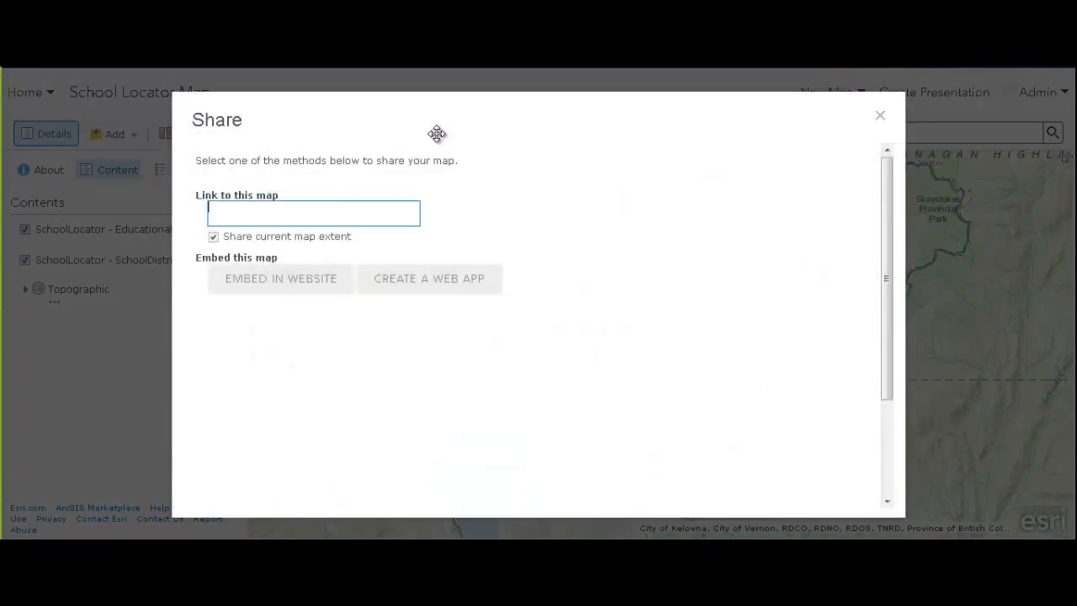
{"action": "left_click", "coordinate": [214, 199]}
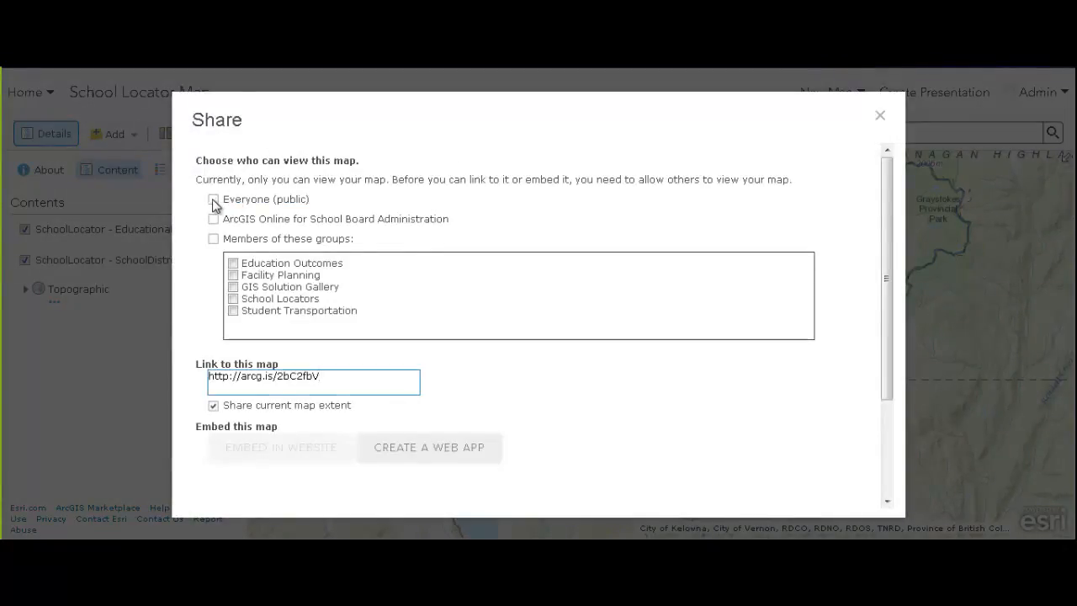
{"action": "left_click", "coordinate": [645, 363]}
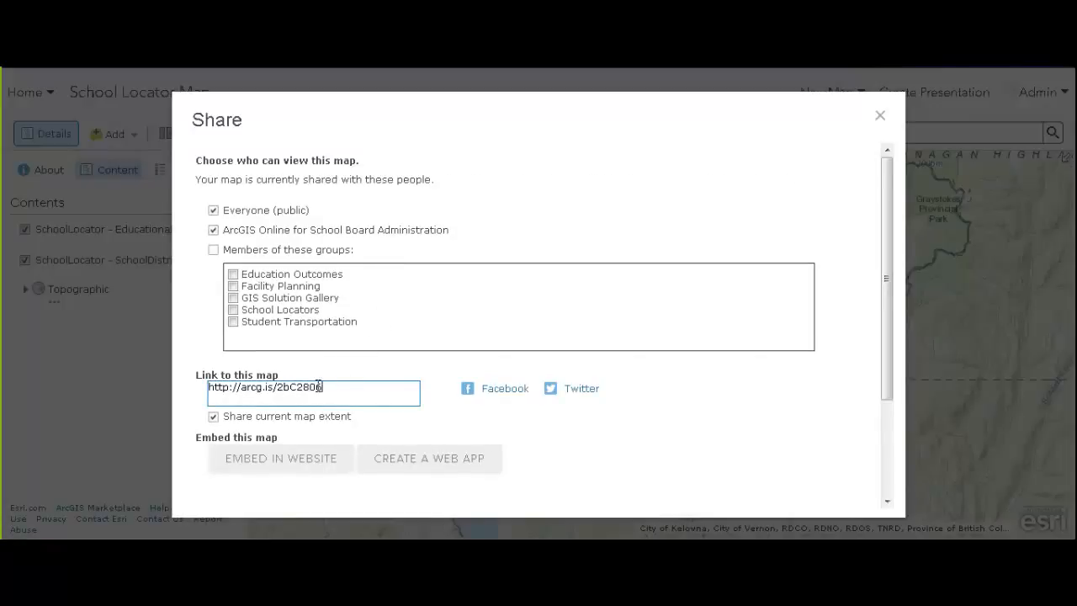
{"action": "left_click", "coordinate": [259, 387]}
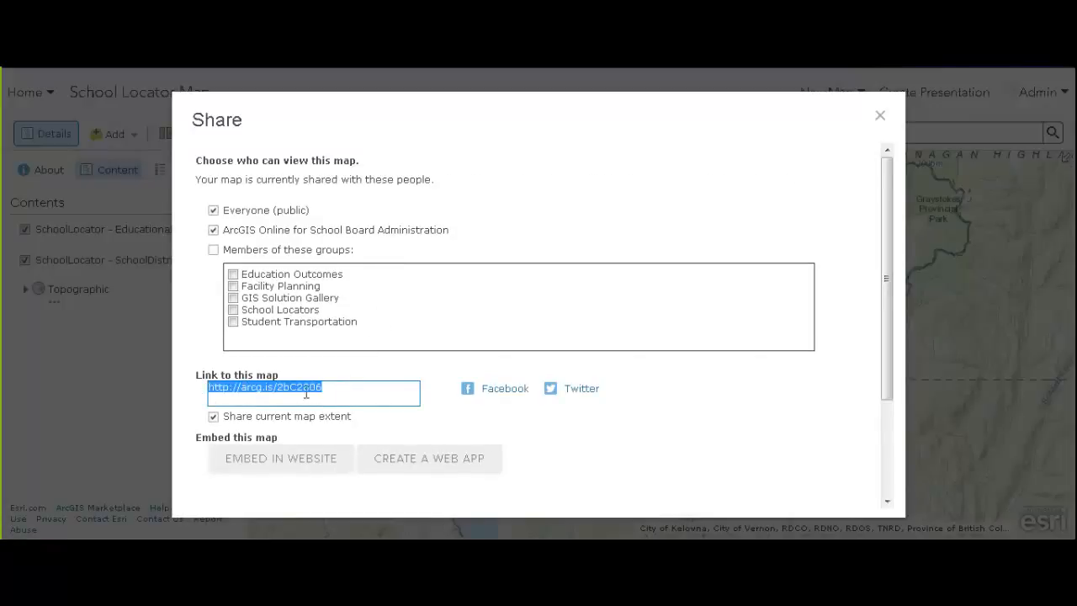
Generate 500 × 400 embed code for the map with a Home Button added
{"action": "left_click", "coordinate": [282, 460]}
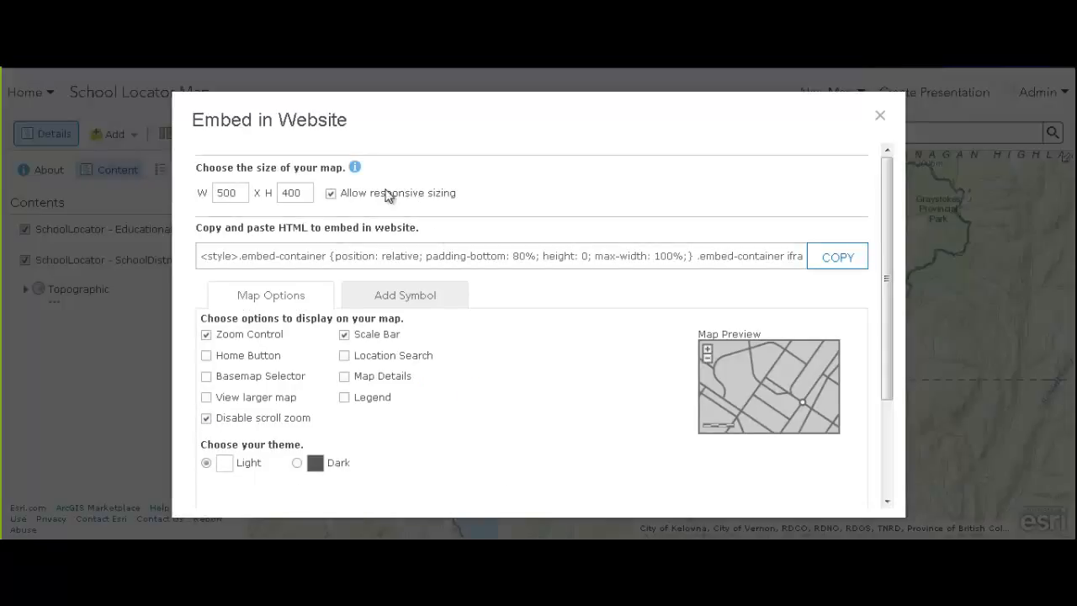
{"action": "left_click", "coordinate": [383, 256]}
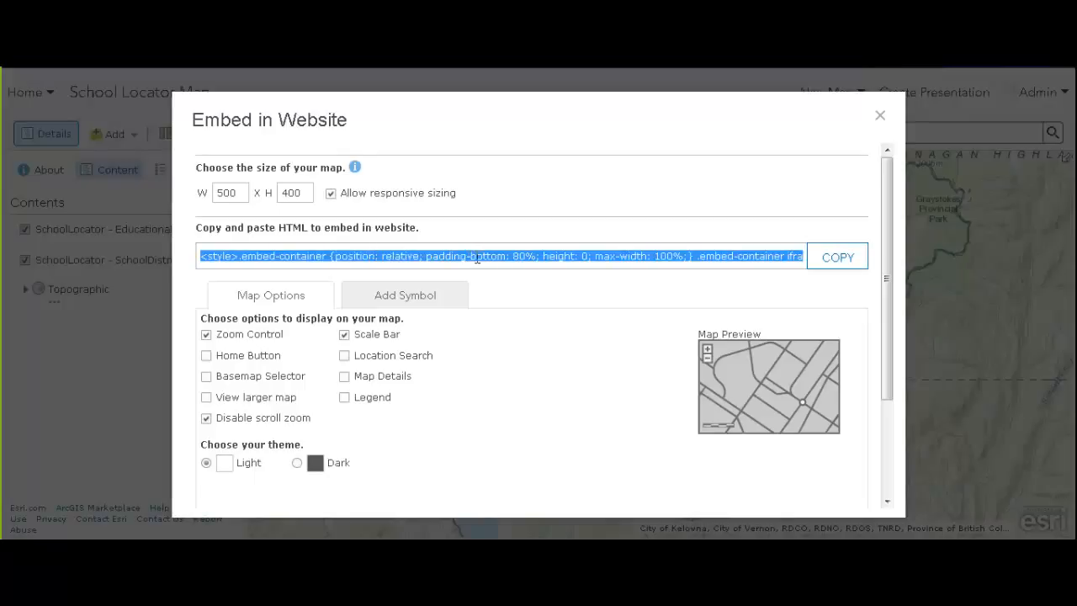
{"action": "left_click", "coordinate": [206, 336]}
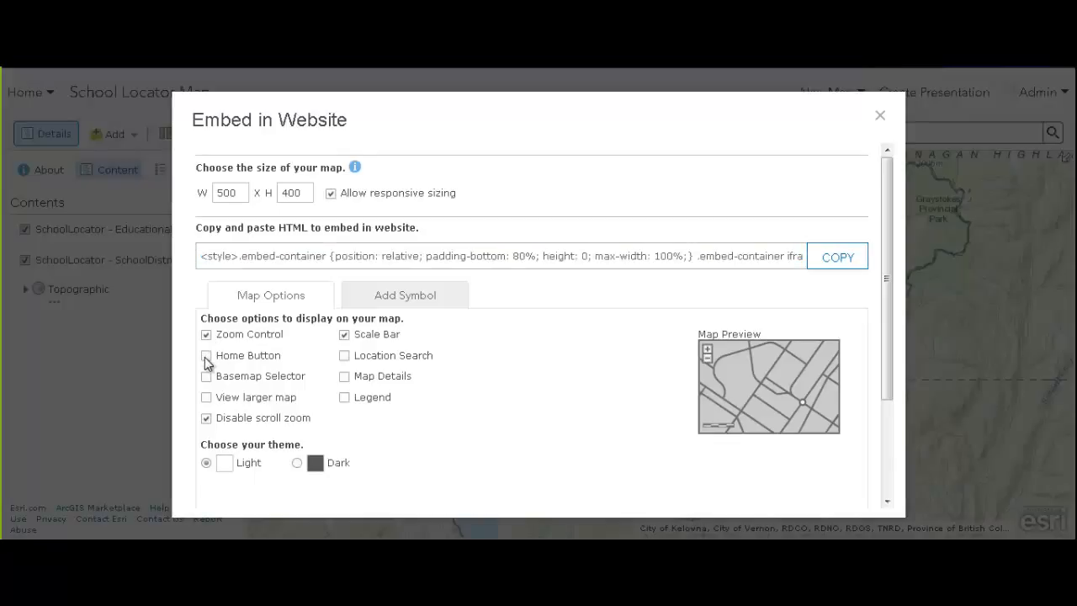
{"action": "left_click", "coordinate": [206, 355]}
{"action": "left_click", "coordinate": [437, 311]}
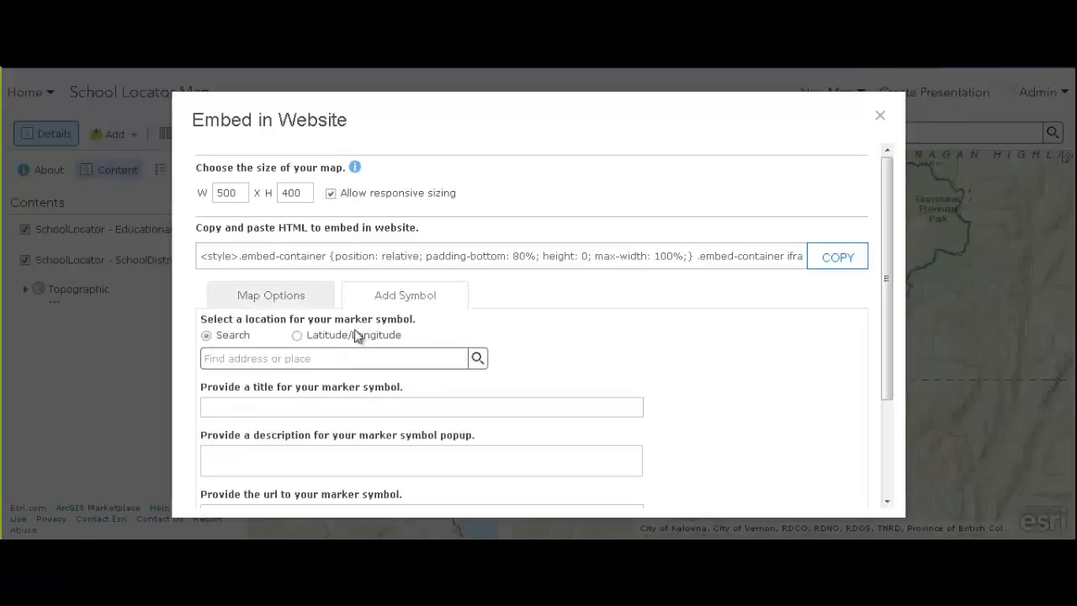
{"action": "left_click", "coordinate": [272, 296]}
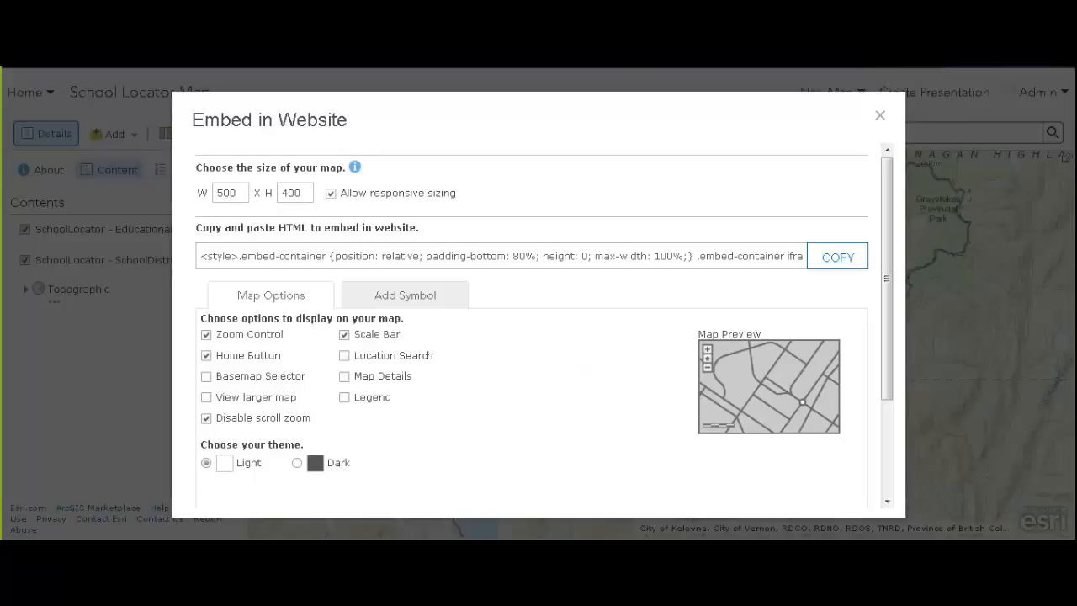
{"action": "left_click_drag", "start_coordinate": [886, 247], "coordinate": [870, 412]}
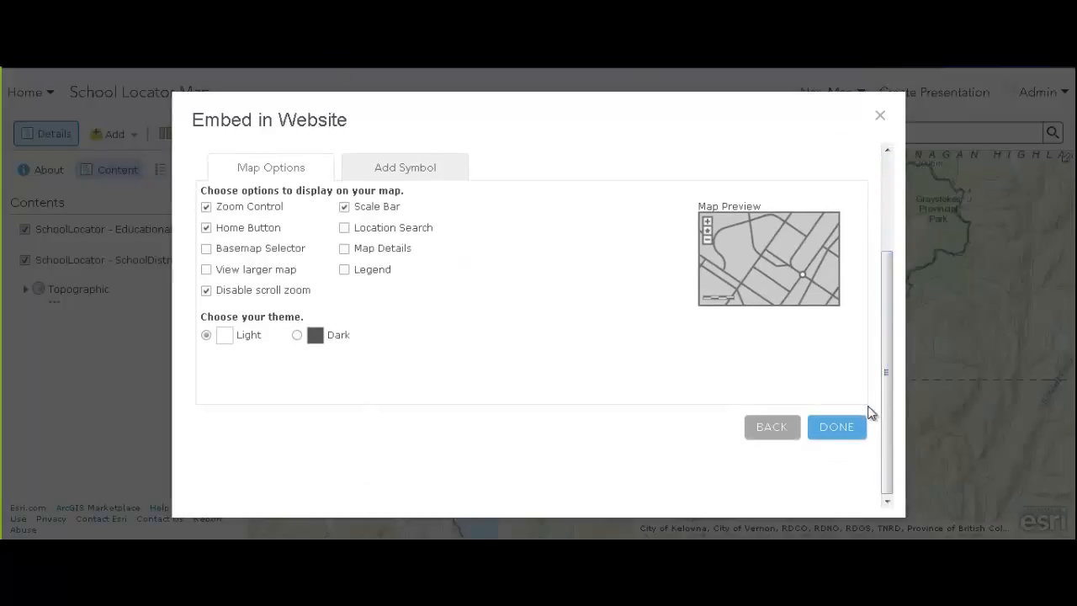
{"action": "left_click", "coordinate": [833, 426]}
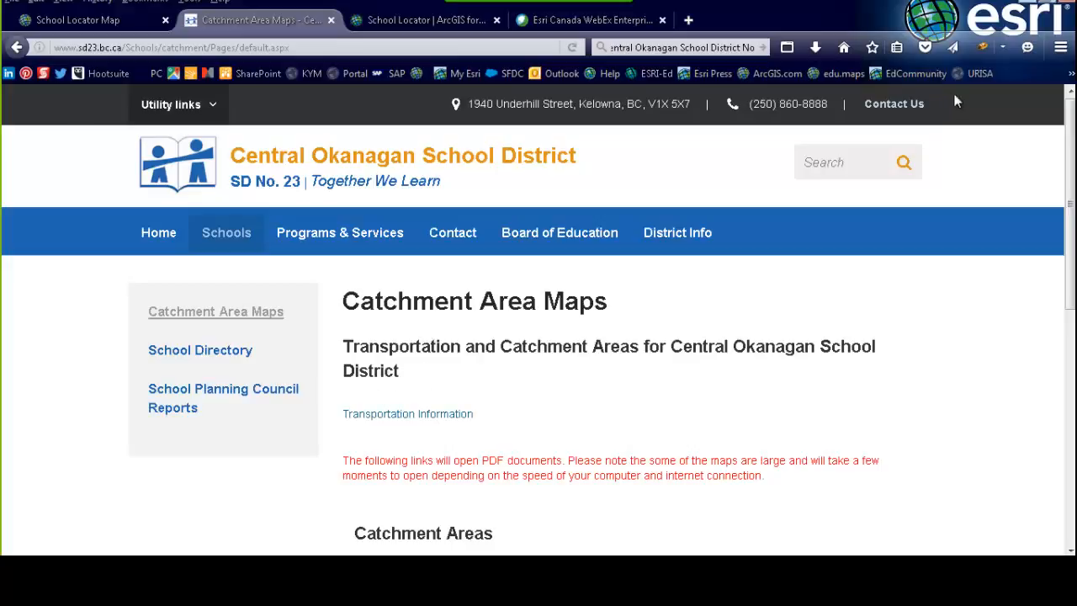
In Firebug, replace the empty div under the transportation heading with the School Locator map embed code
{"action": "left_click", "coordinate": [984, 46]}
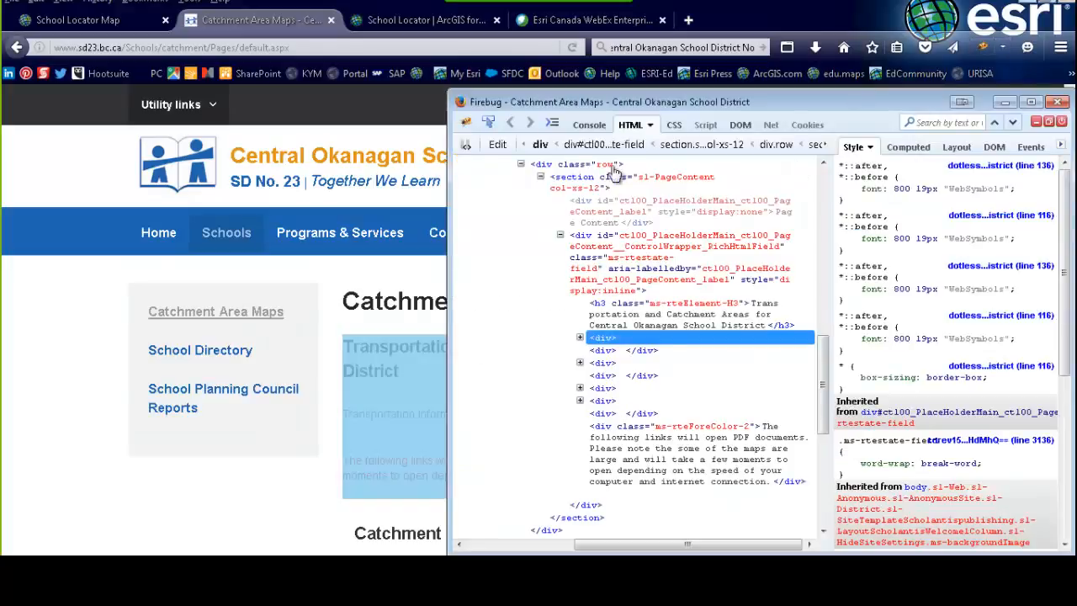
{"action": "left_click", "coordinate": [489, 123]}
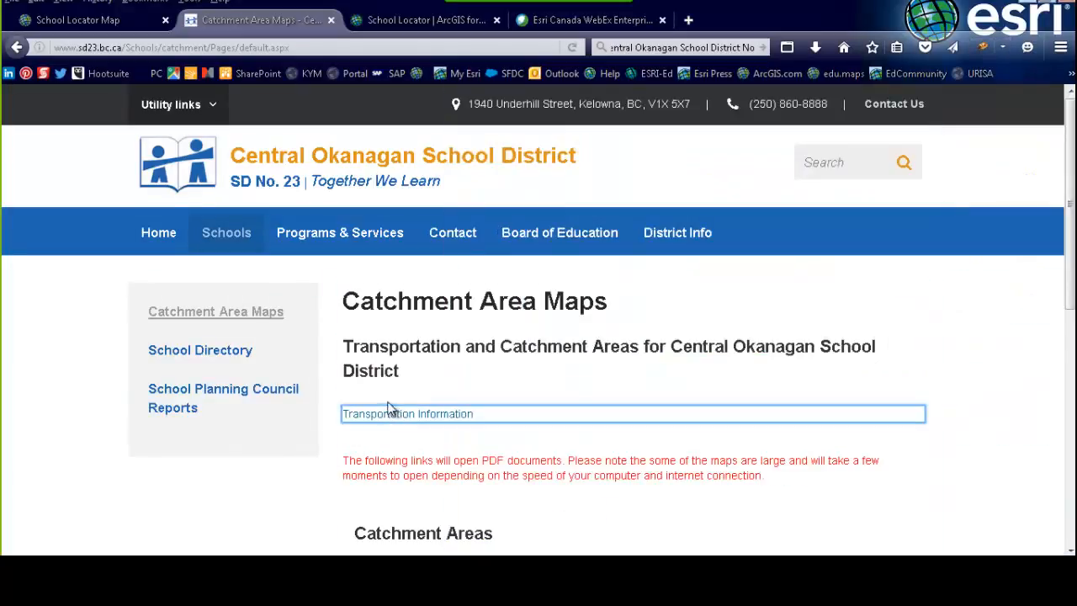
{"action": "left_click", "coordinate": [390, 401]}
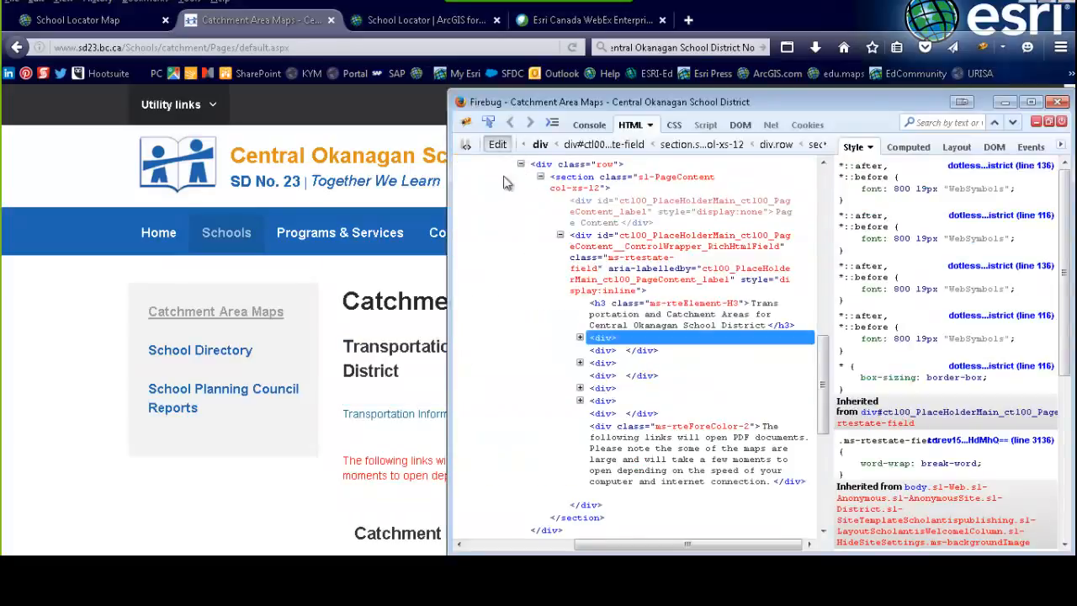
{"action": "left_click", "coordinate": [497, 143]}
{"action": "left_click_drag", "start_coordinate": [455, 165], "coordinate": [577, 203]}
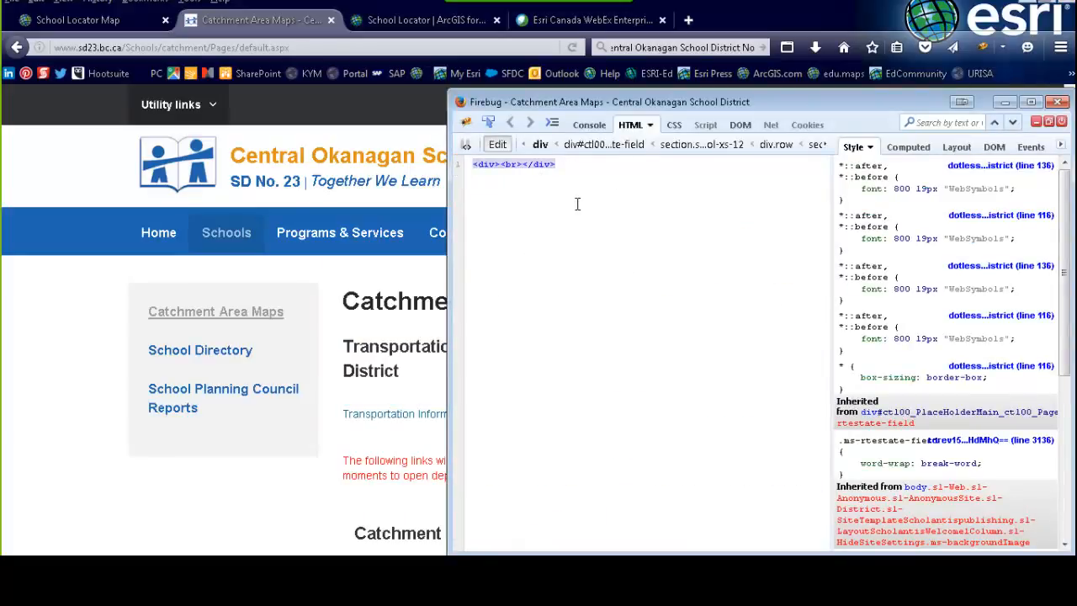
{"action": "key", "text": "ctrl+v"}
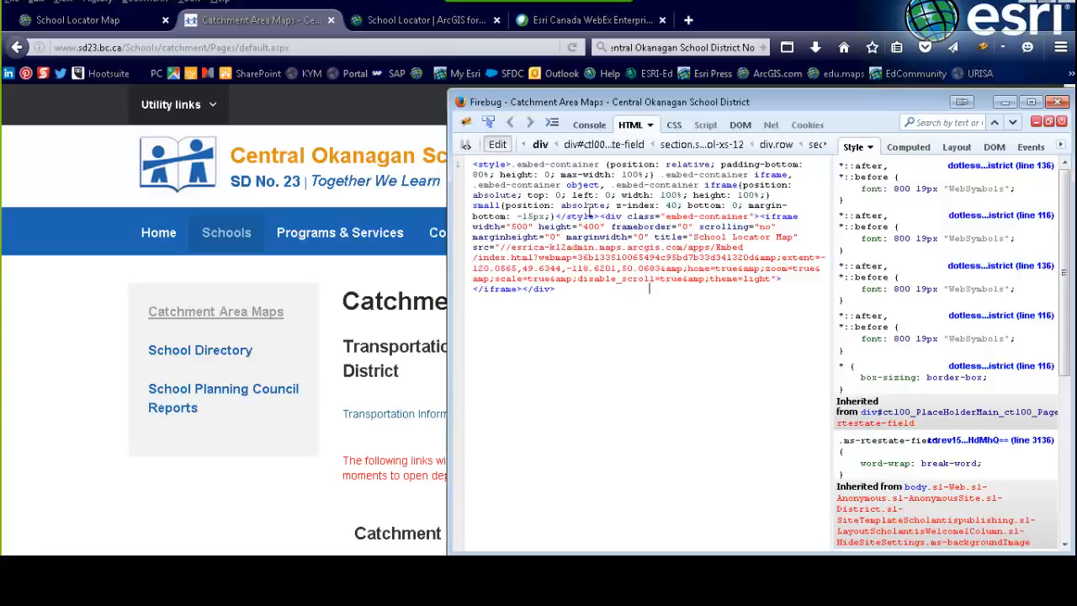
{"action": "left_click", "coordinate": [1004, 102]}
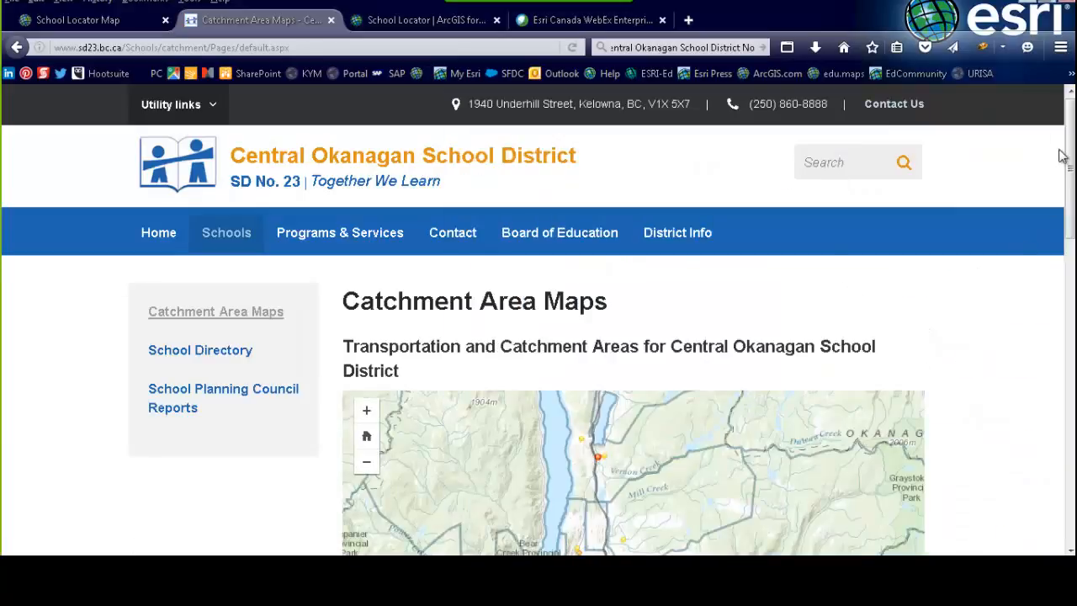
Scroll the district page to the embedded map and zoom it in
{"action": "left_click_drag", "start_coordinate": [1071, 156], "coordinate": [1073, 239]}
{"action": "left_click_drag", "start_coordinate": [653, 413], "coordinate": [710, 417]}
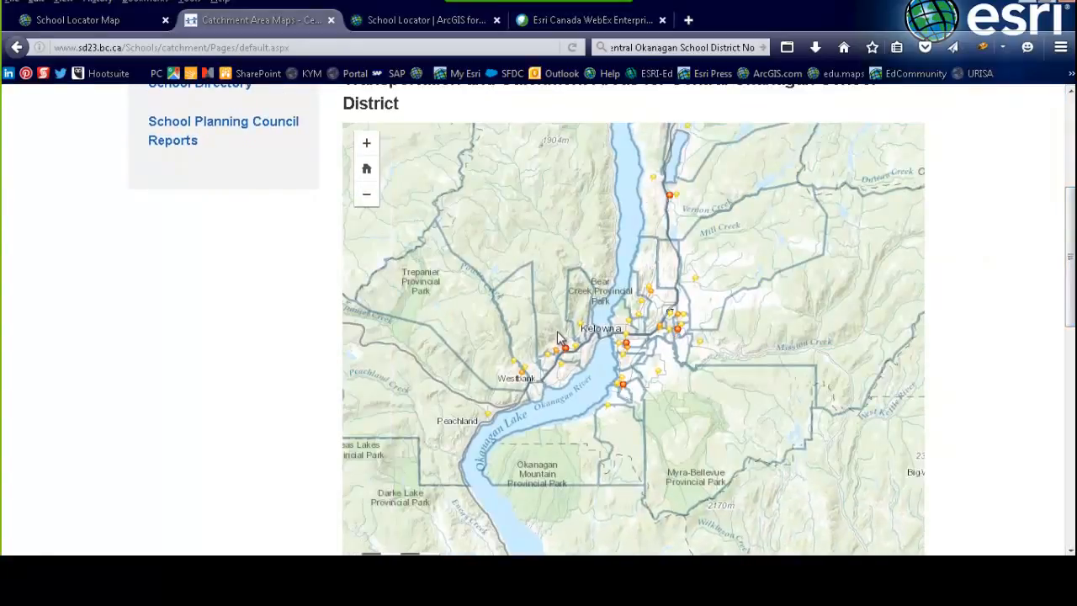
{"action": "mouse_move", "coordinate": [1072, 249]}
{"action": "left_mouse_down"}
{"action": "mouse_move", "coordinate": [1071, 269]}
{"action": "mouse_move", "coordinate": [1066, 253]}
{"action": "left_mouse_up"}
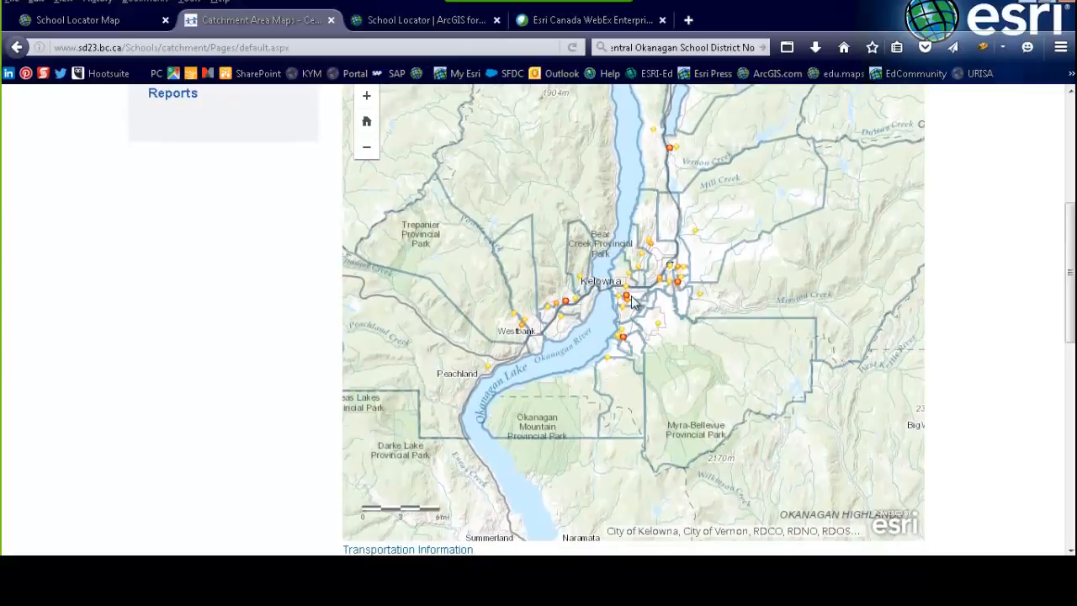
{"action": "scroll", "coordinate": [626, 305], "scroll_direction": "up", "scroll_amount": 2}
{"action": "scroll", "coordinate": [512, 309], "scroll_direction": "up", "scroll_amount": 1}
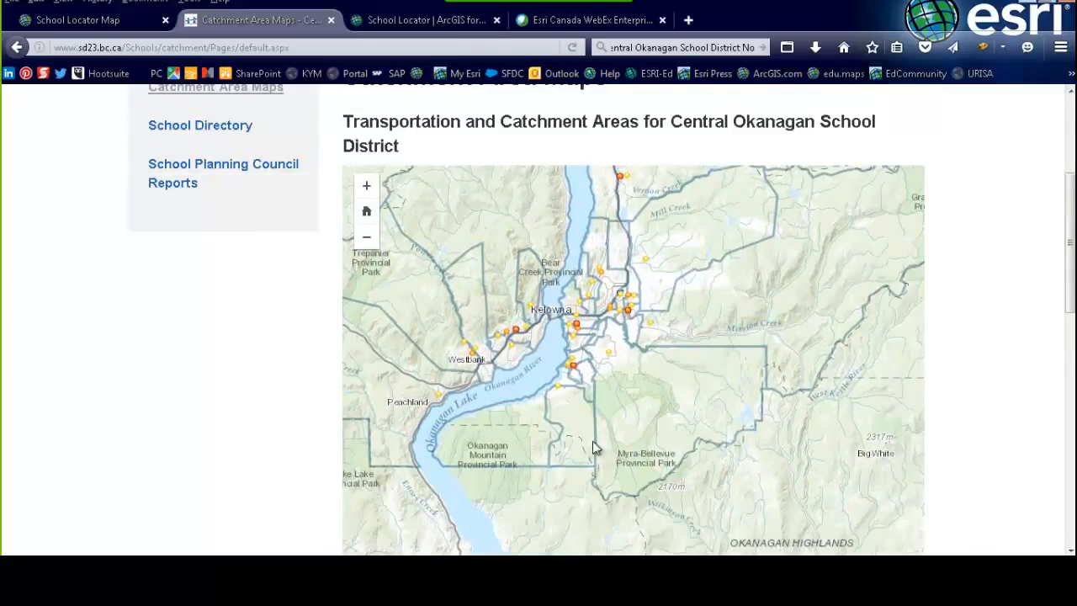
{"action": "left_click", "coordinate": [368, 189]}
{"action": "scroll", "coordinate": [575, 320], "scroll_direction": "down", "scroll_amount": 2}
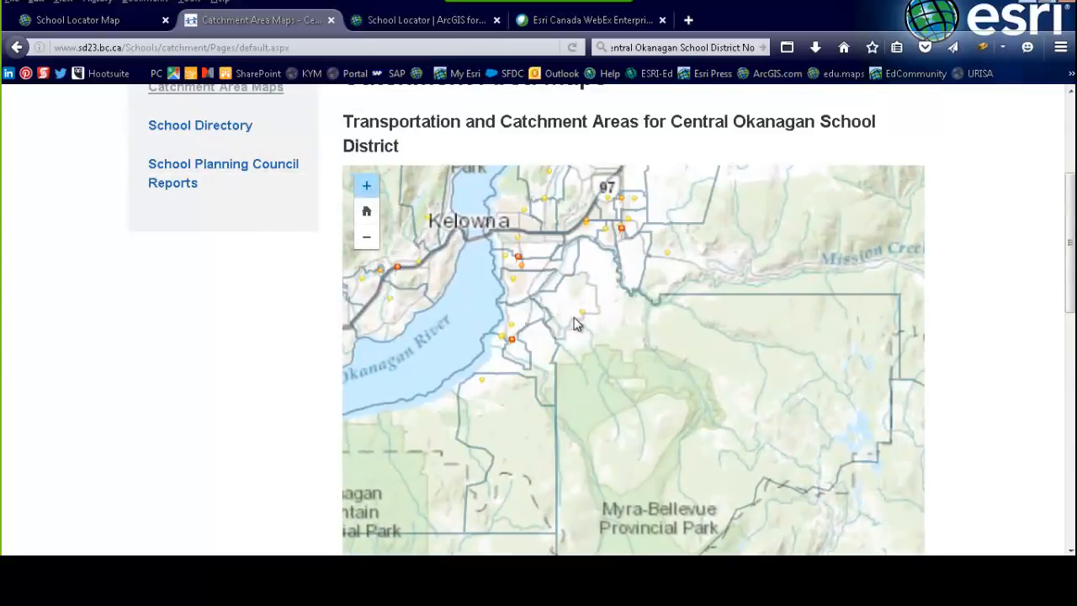
{"action": "scroll", "coordinate": [558, 300], "scroll_direction": "up", "scroll_amount": 1}
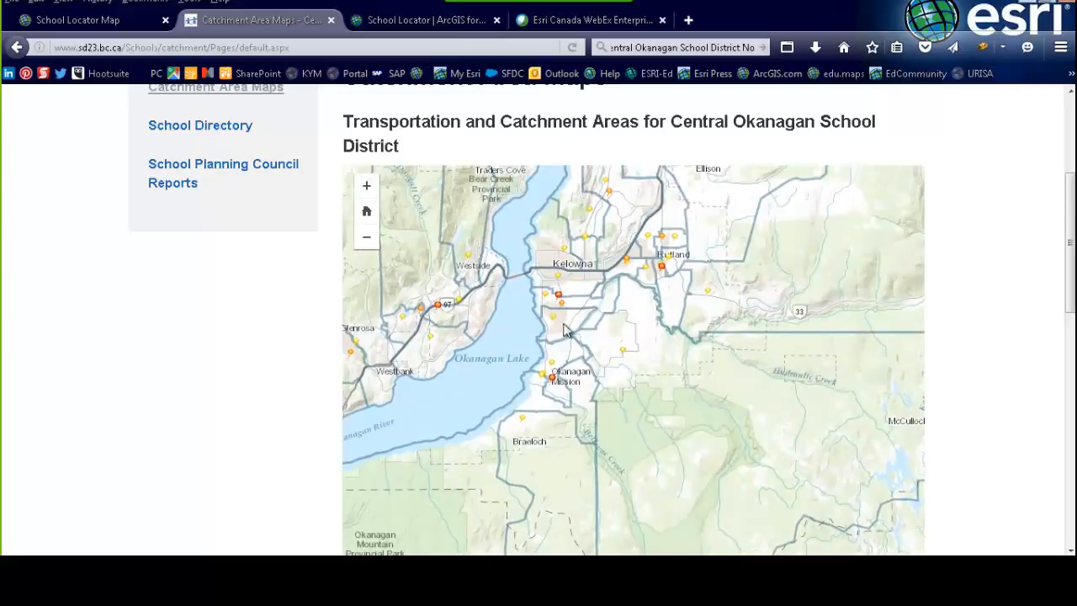
Check the Kelowna Secondary and elementary catchment popups on the embedded map, closing each
{"action": "left_click", "coordinate": [563, 336]}
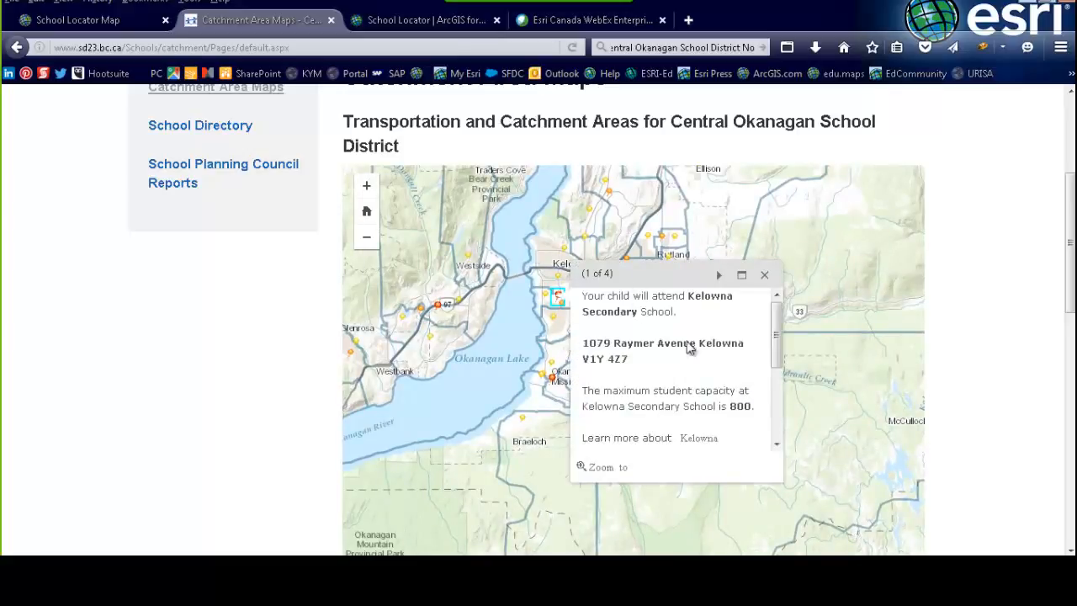
{"action": "left_click_drag", "start_coordinate": [777, 341], "coordinate": [778, 303]}
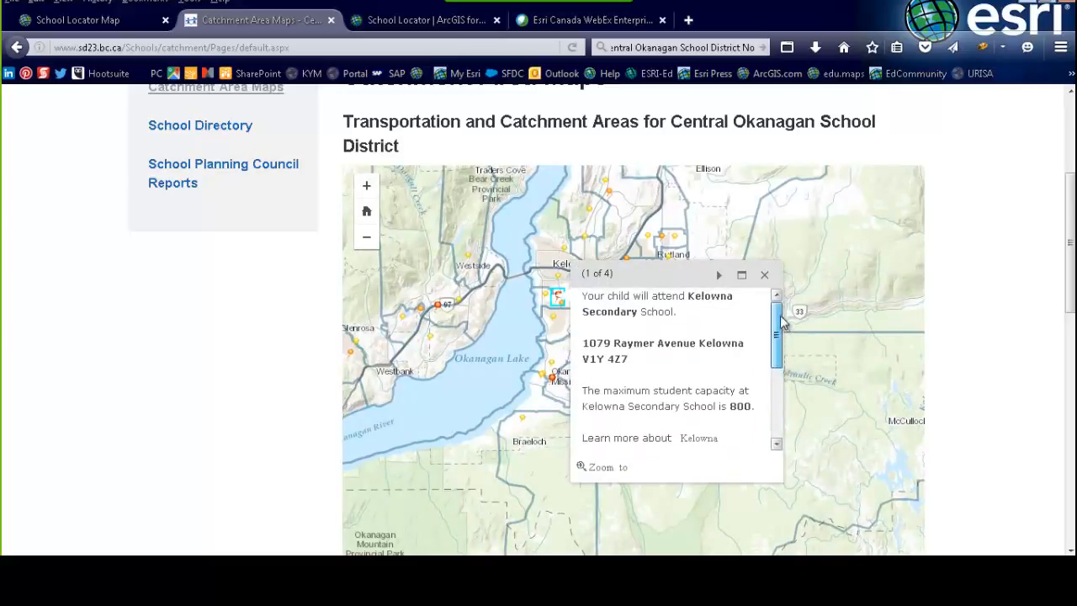
{"action": "left_click", "coordinate": [763, 274]}
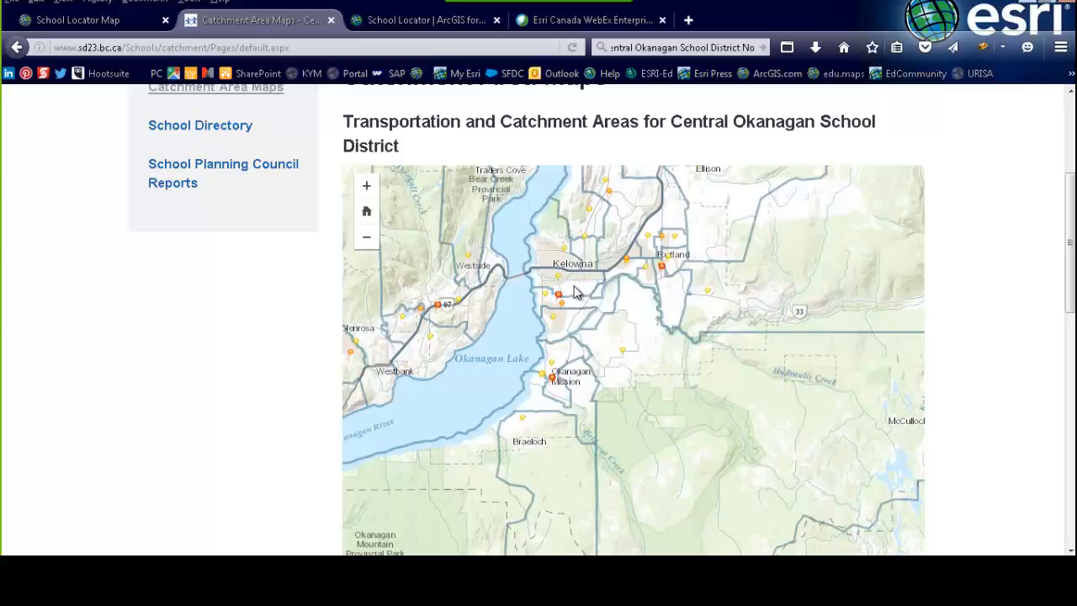
{"action": "left_click", "coordinate": [595, 331]}
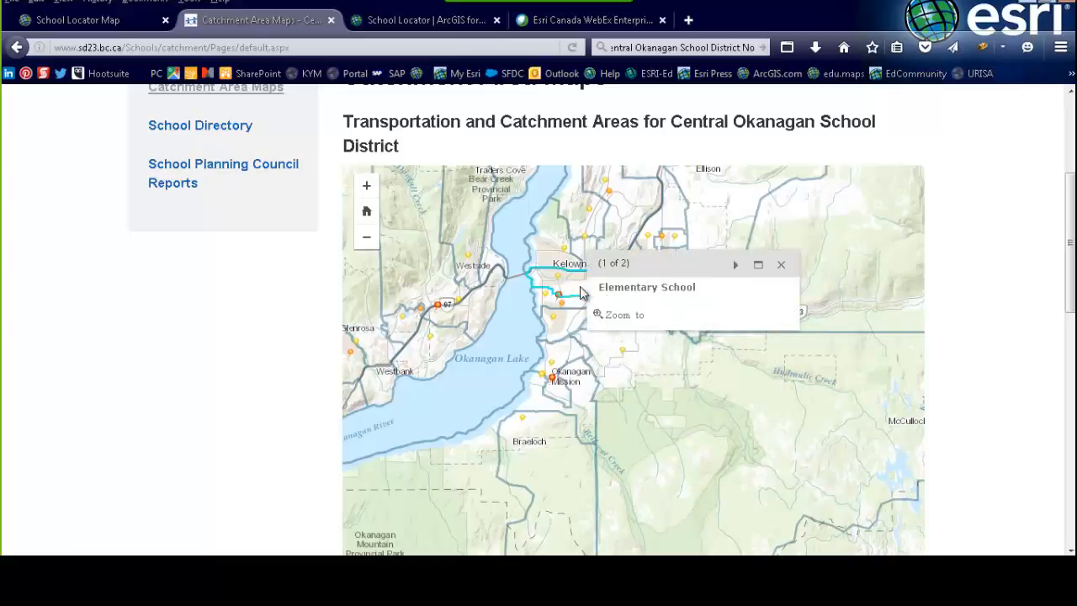
{"action": "left_click", "coordinate": [782, 268]}
Switch back to the School Locator Map tab in Map Viewer
{"action": "scroll", "coordinate": [567, 305], "scroll_direction": "up", "scroll_amount": 4}
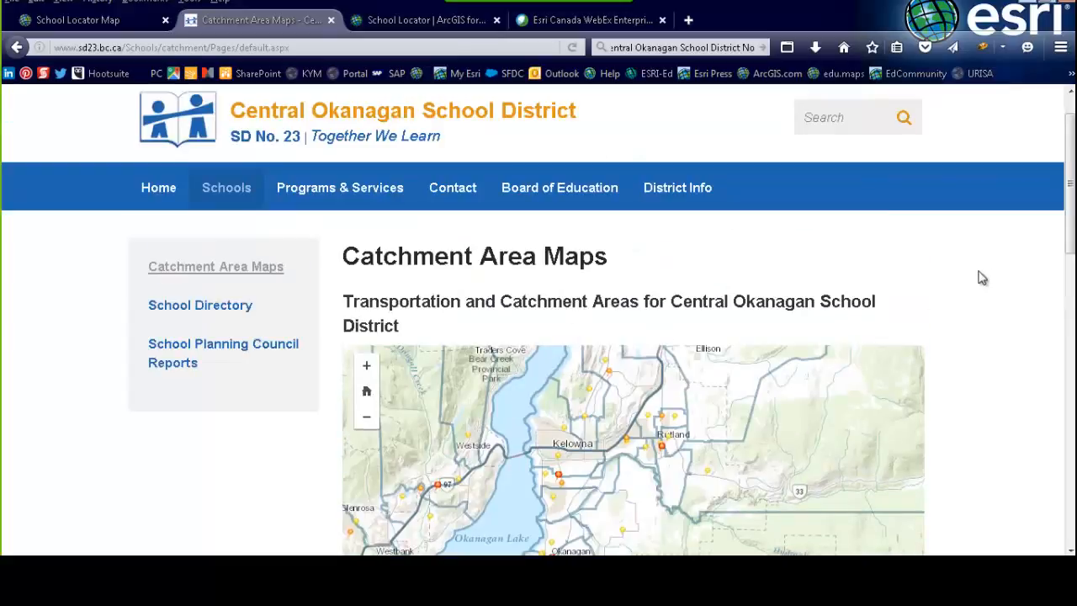
{"action": "scroll", "coordinate": [984, 278], "scroll_direction": "down", "scroll_amount": 5}
{"action": "scroll", "coordinate": [988, 278], "scroll_direction": "up", "scroll_amount": 2}
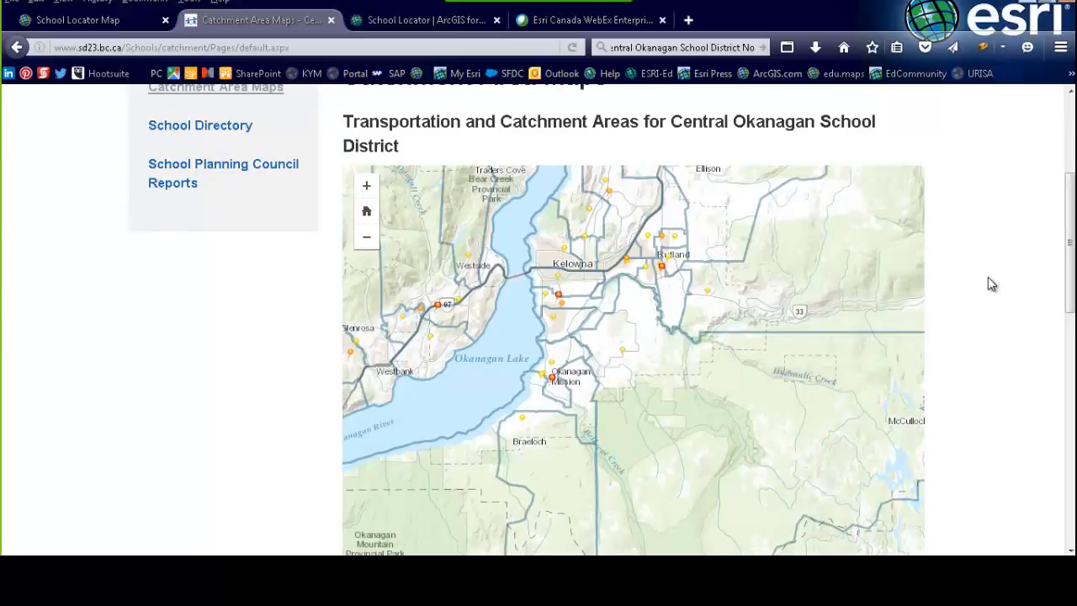
{"action": "left_click", "coordinate": [75, 20]}
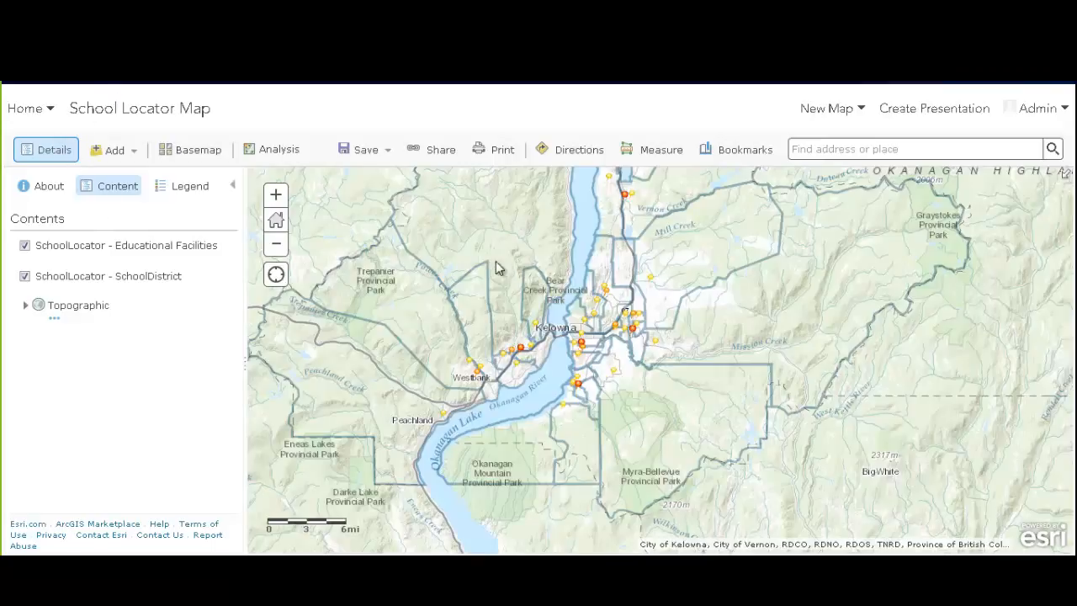
Share the map as a new web app using the Basic Viewer template from Showcase a Map
{"action": "left_click", "coordinate": [437, 151]}
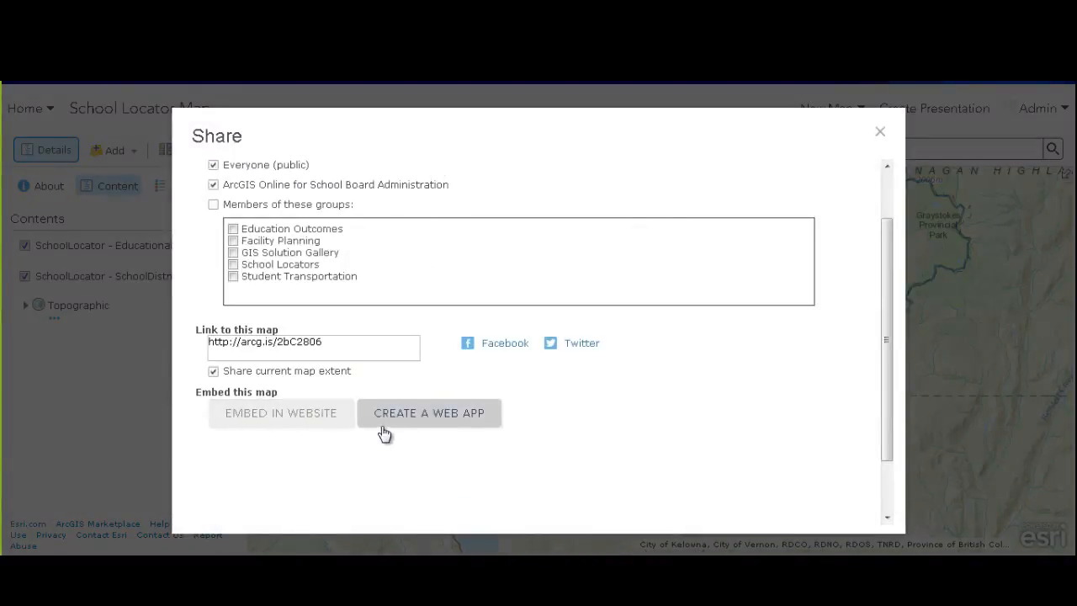
{"action": "left_click", "coordinate": [467, 424]}
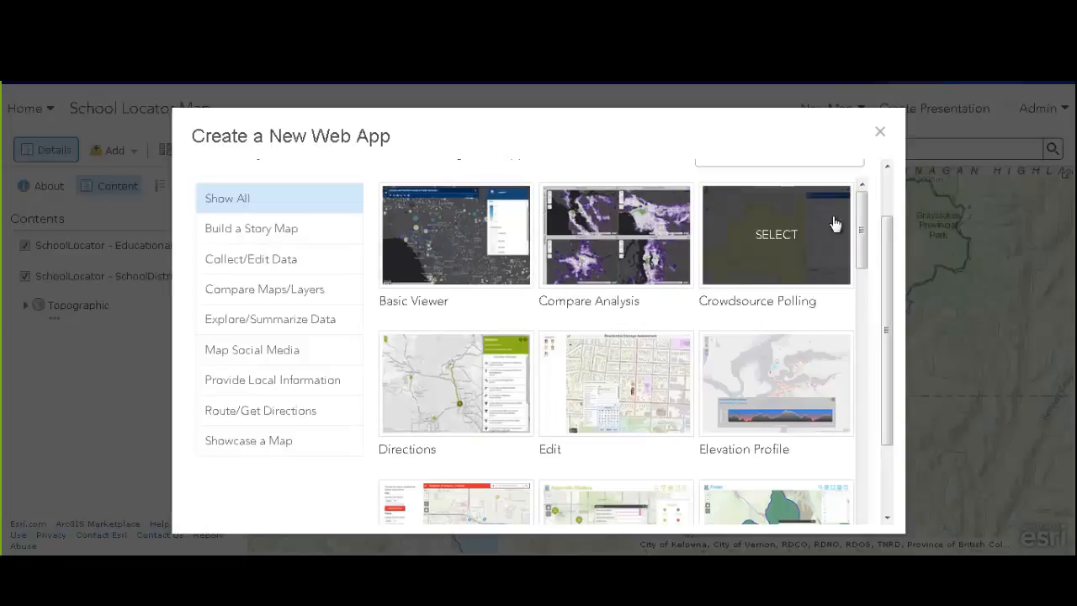
{"action": "mouse_move", "coordinate": [861, 217]}
{"action": "left_mouse_down"}
{"action": "mouse_move", "coordinate": [853, 351]}
{"action": "mouse_move", "coordinate": [858, 231]}
{"action": "left_mouse_up"}
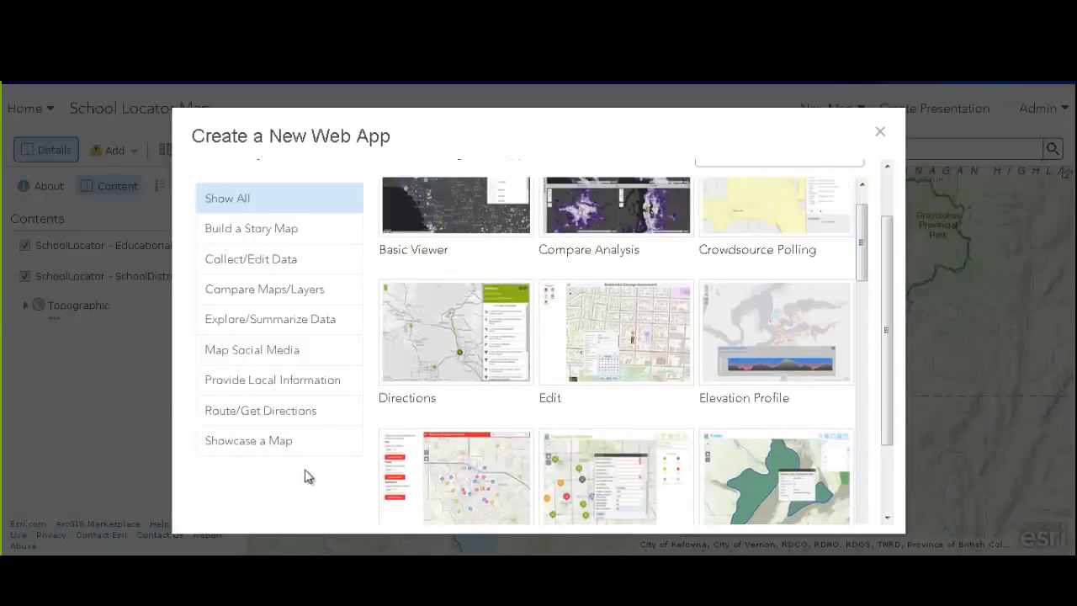
{"action": "left_click", "coordinate": [263, 441]}
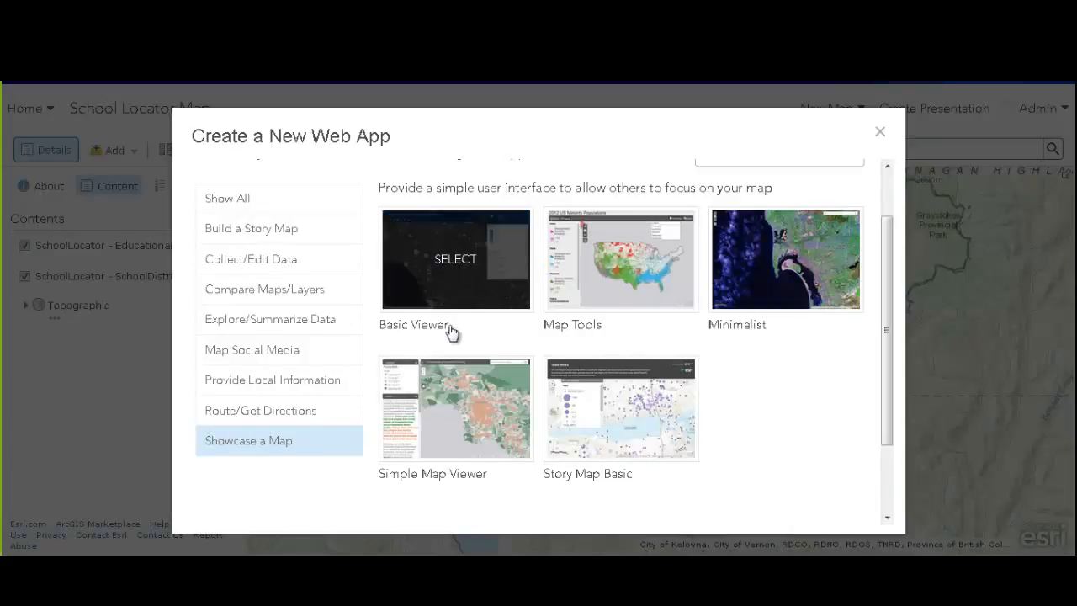
{"action": "left_click", "coordinate": [450, 261]}
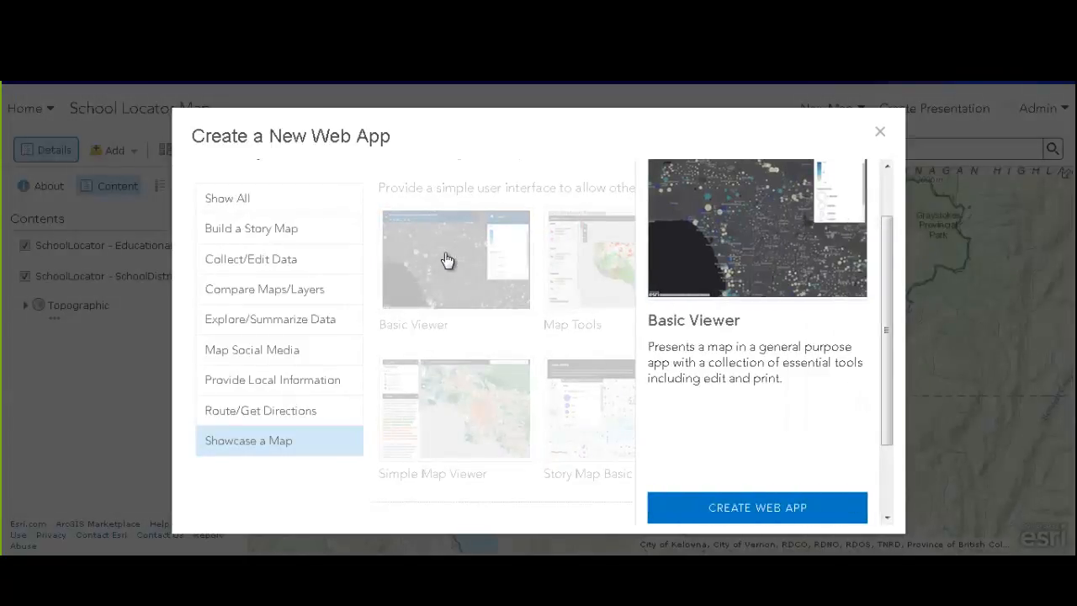
{"action": "left_click_drag", "start_coordinate": [883, 360], "coordinate": [887, 440]}
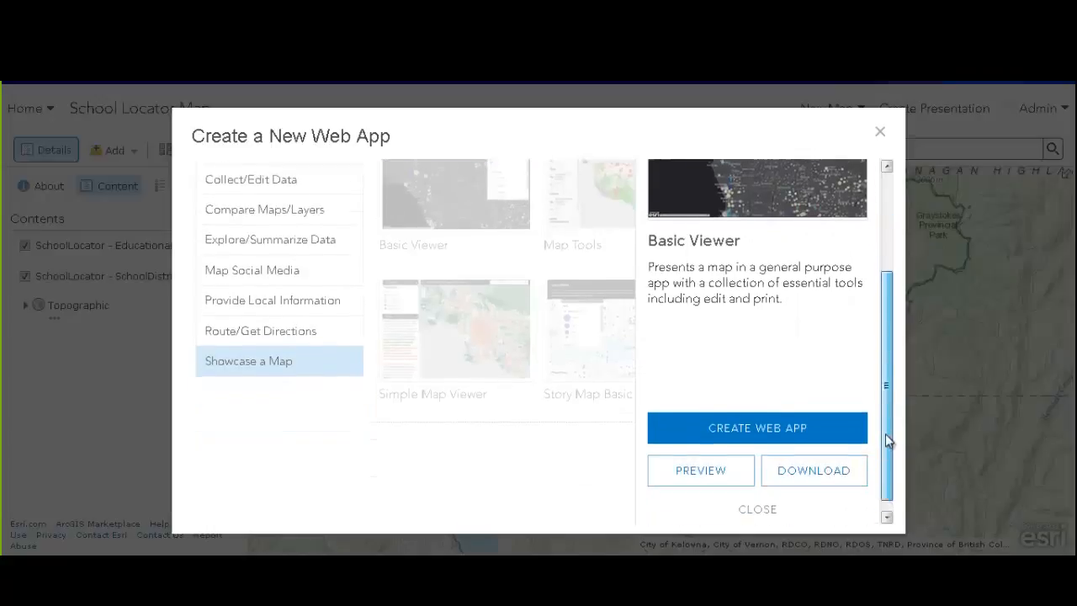
Create the Basic Viewer app titled 'School Locator Web App Map'
{"action": "left_click", "coordinate": [767, 420]}
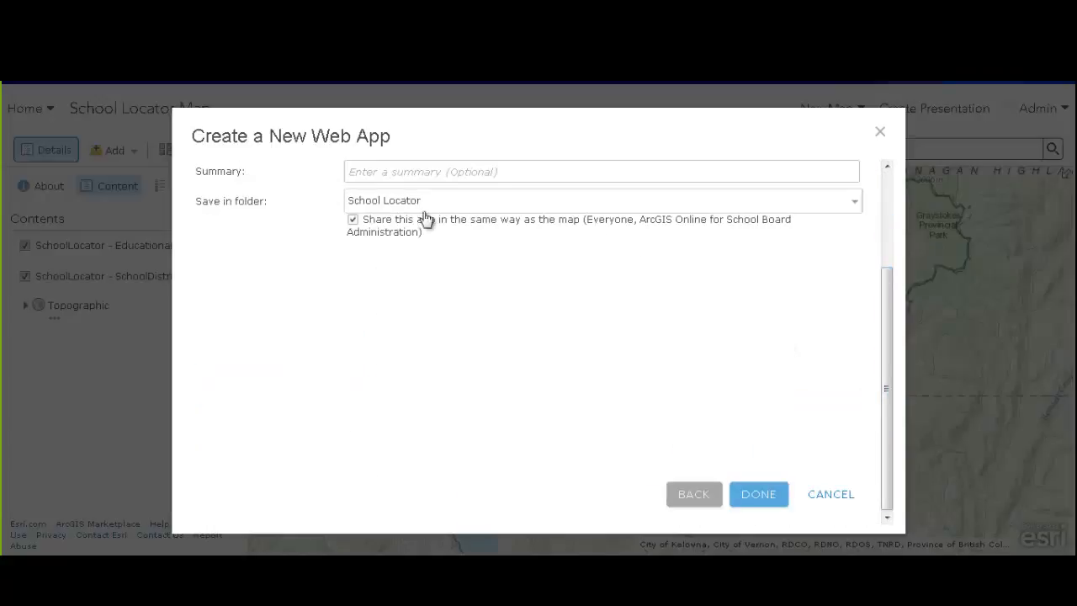
{"action": "left_click", "coordinate": [394, 172]}
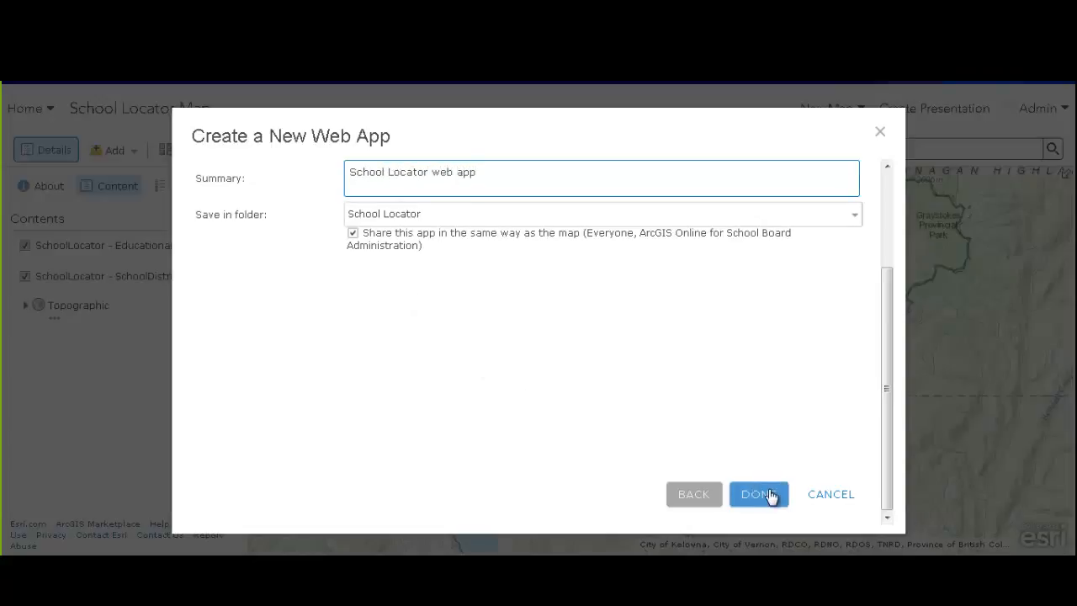
{"action": "mouse_move", "coordinate": [889, 344]}
{"action": "left_mouse_down"}
{"action": "mouse_move", "coordinate": [879, 247]}
{"action": "mouse_move", "coordinate": [882, 361]}
{"action": "left_mouse_up"}
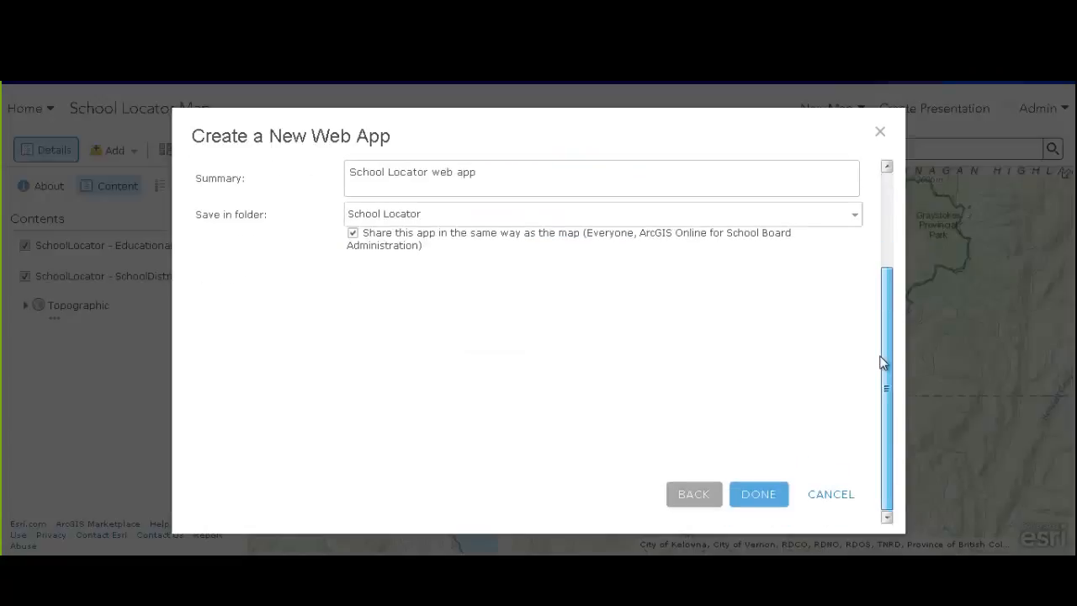
{"action": "scroll", "coordinate": [454, 191], "scroll_direction": "up", "scroll_amount": 1}
{"action": "left_click", "coordinate": [434, 191]}
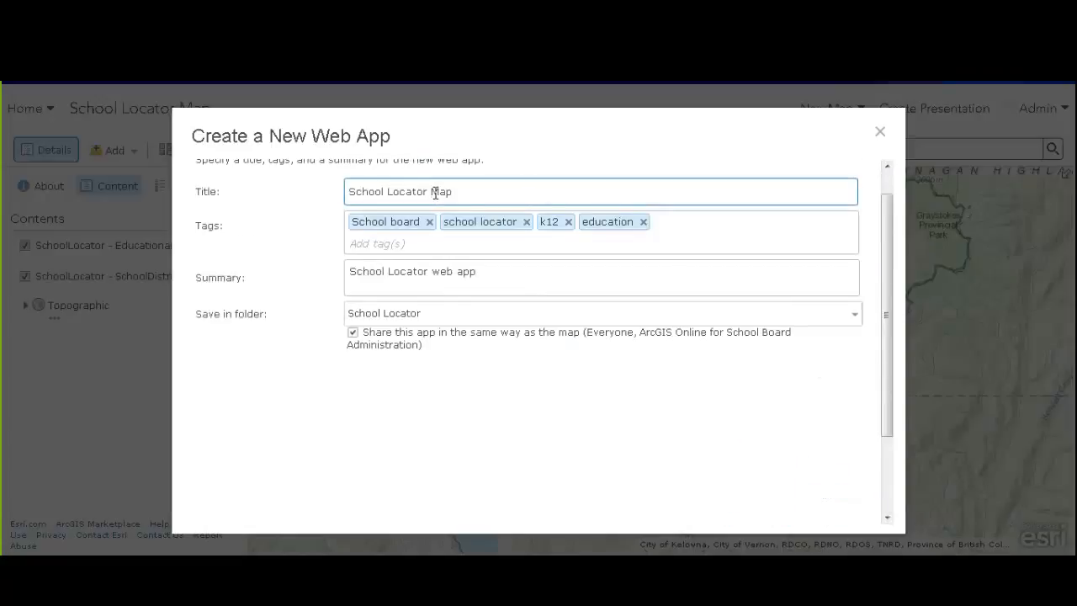
{"action": "type", "text": "Web App"}
{"action": "left_click", "coordinate": [582, 432]}
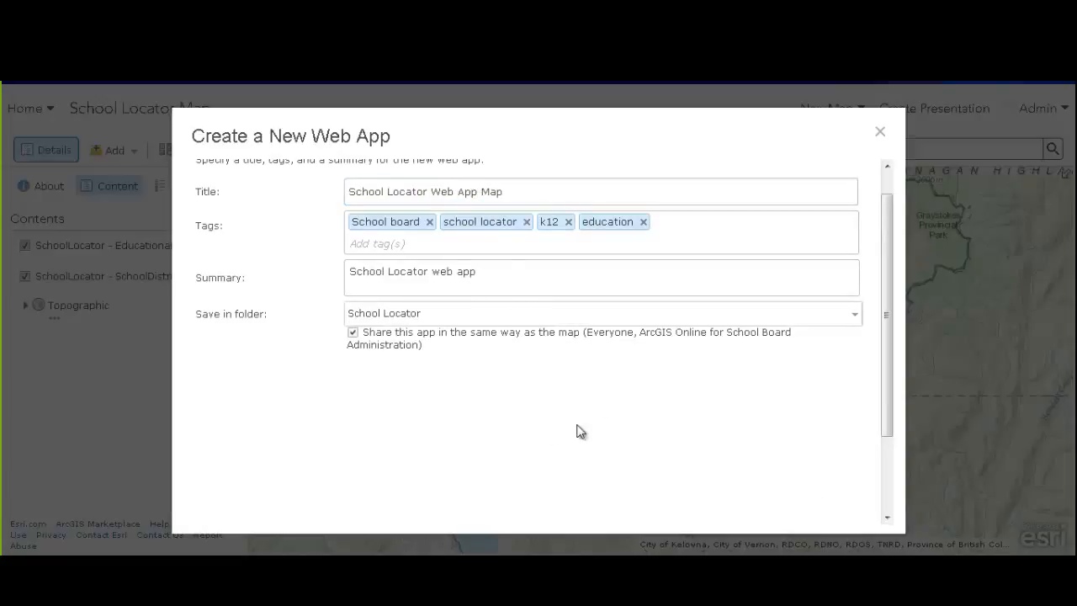
{"action": "scroll", "coordinate": [673, 425], "scroll_direction": "down", "scroll_amount": 2}
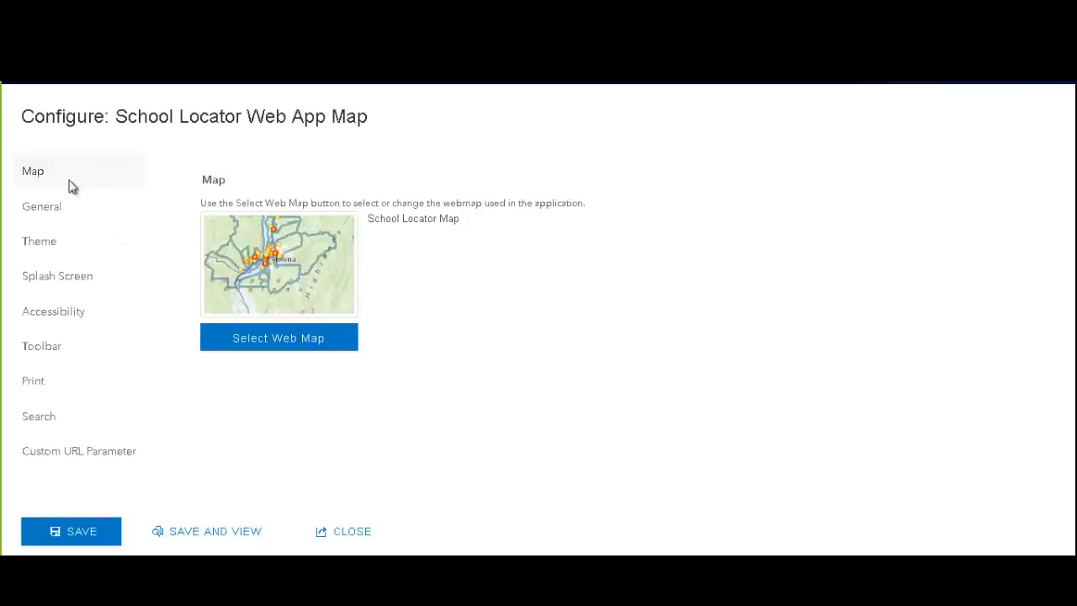
Review the General, Theme, Splash Screen and Accessibility settings, then save and close the configurator
{"action": "left_click", "coordinate": [56, 211]}
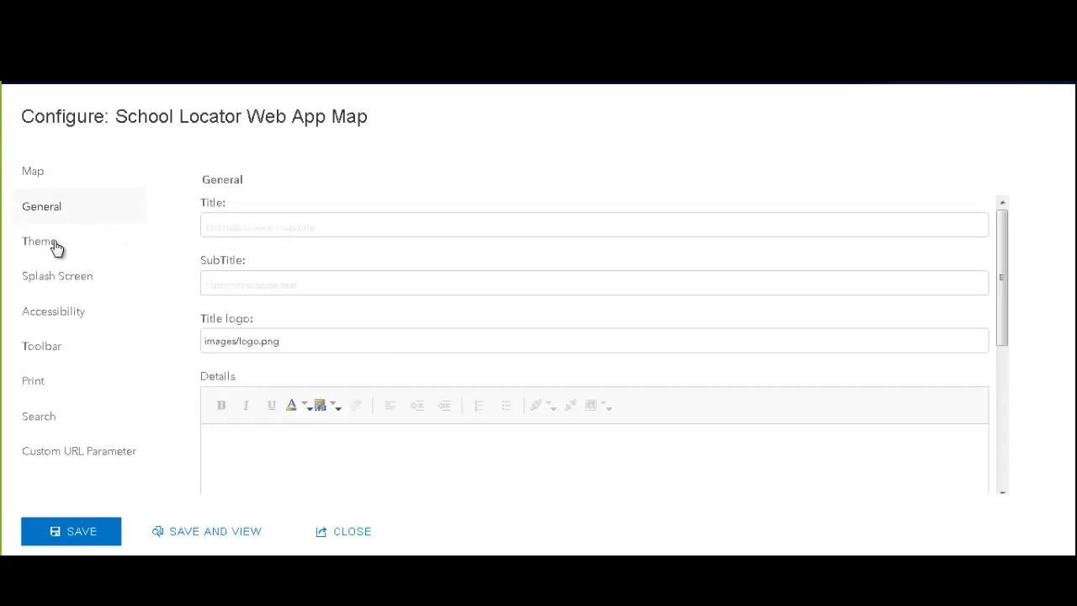
{"action": "left_click", "coordinate": [52, 243]}
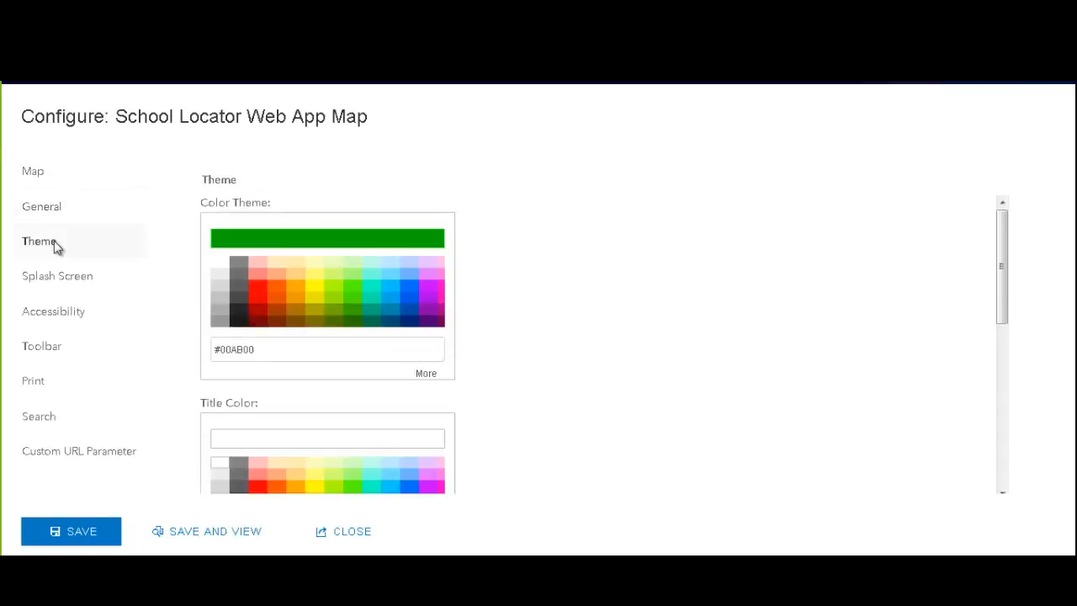
{"action": "left_click", "coordinate": [52, 286]}
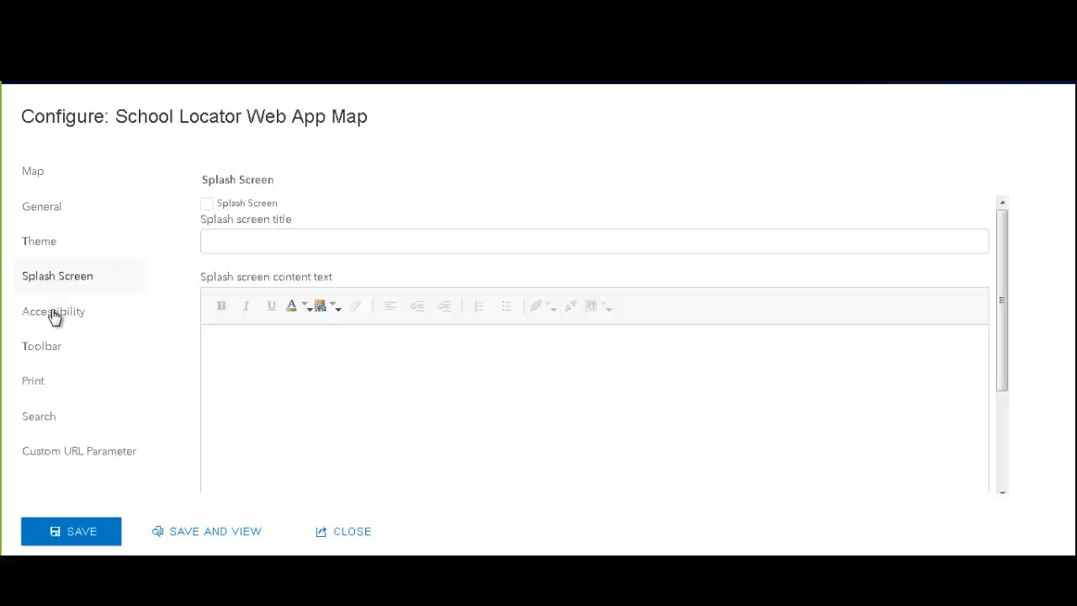
{"action": "left_click", "coordinate": [57, 319]}
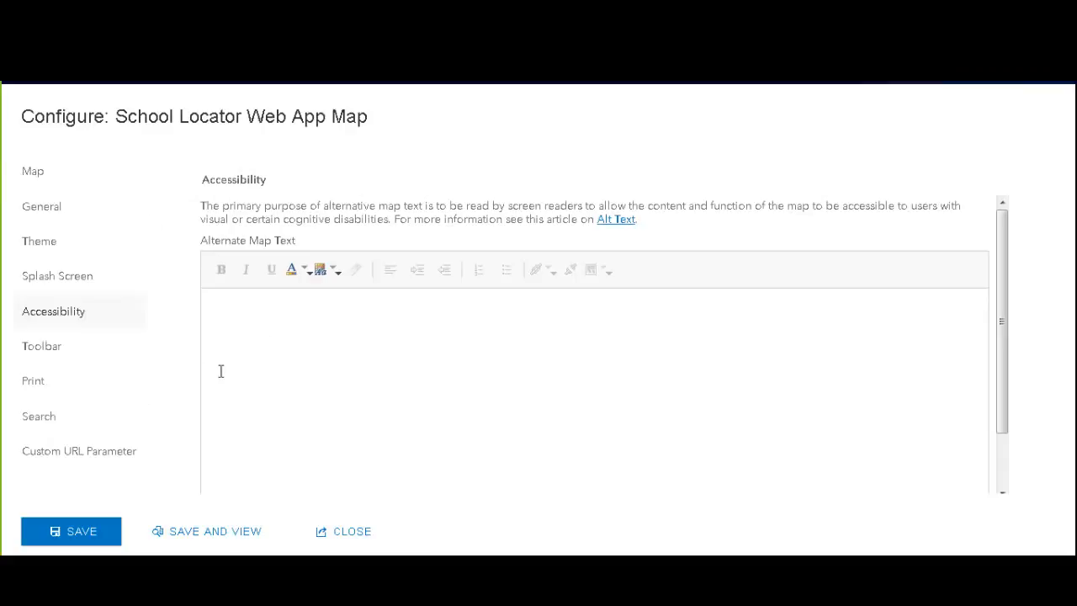
{"action": "left_click", "coordinate": [68, 539]}
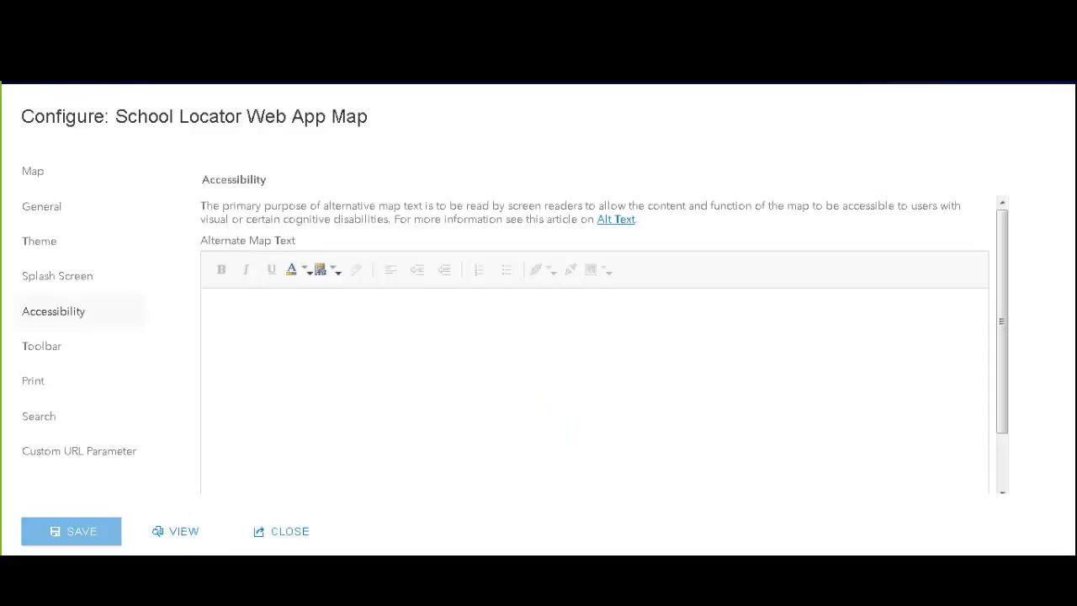
{"action": "left_click", "coordinate": [303, 535]}
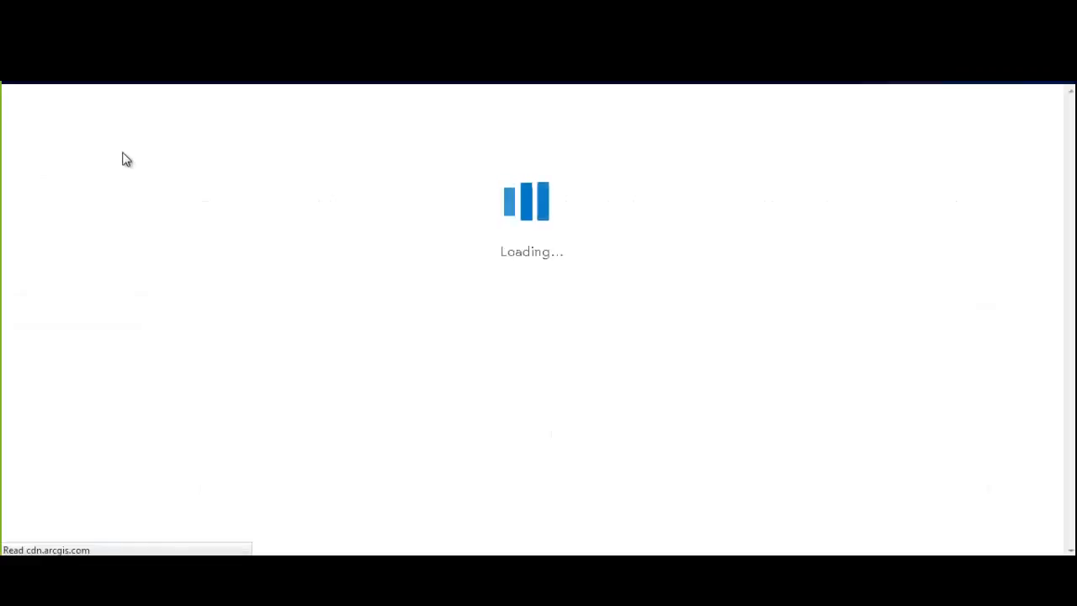
Launch School Locator Web App Map from My Content with View Application
{"action": "left_click", "coordinate": [48, 113]}
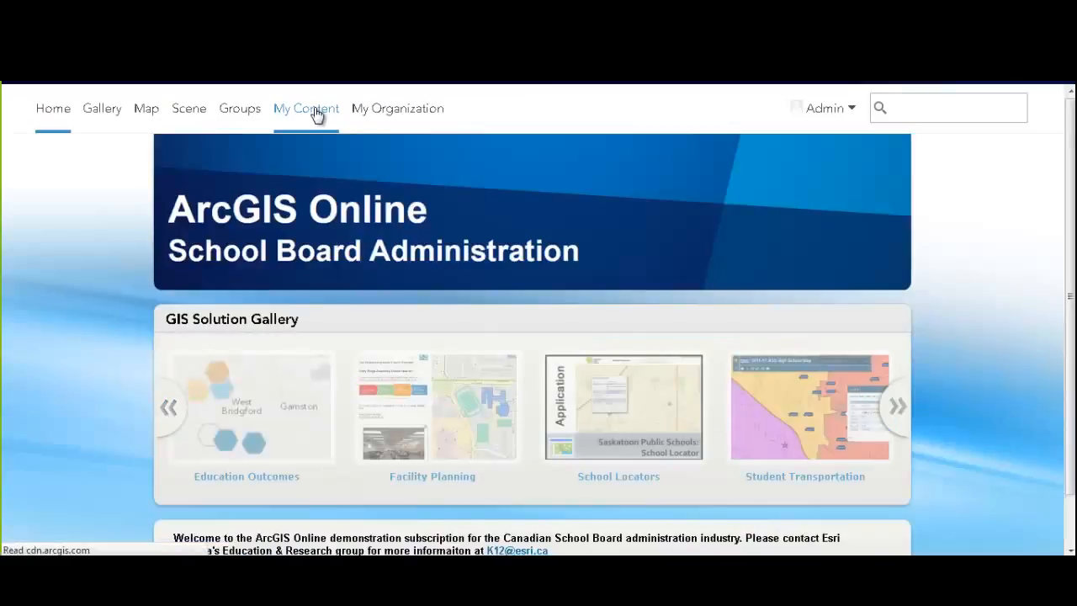
{"action": "left_click", "coordinate": [316, 114]}
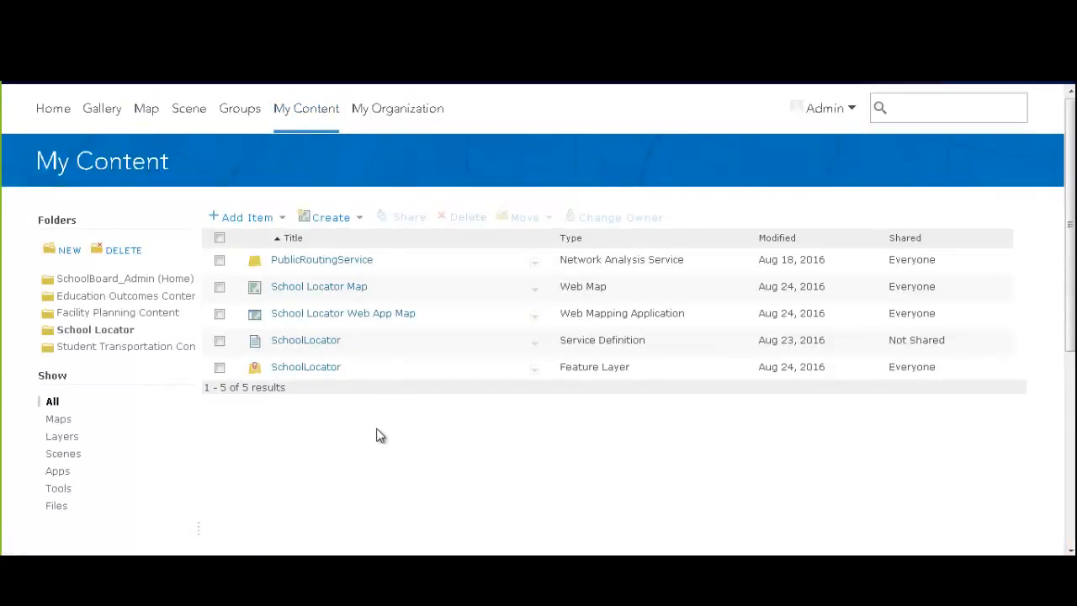
{"action": "left_click_drag", "start_coordinate": [385, 322], "coordinate": [277, 320]}
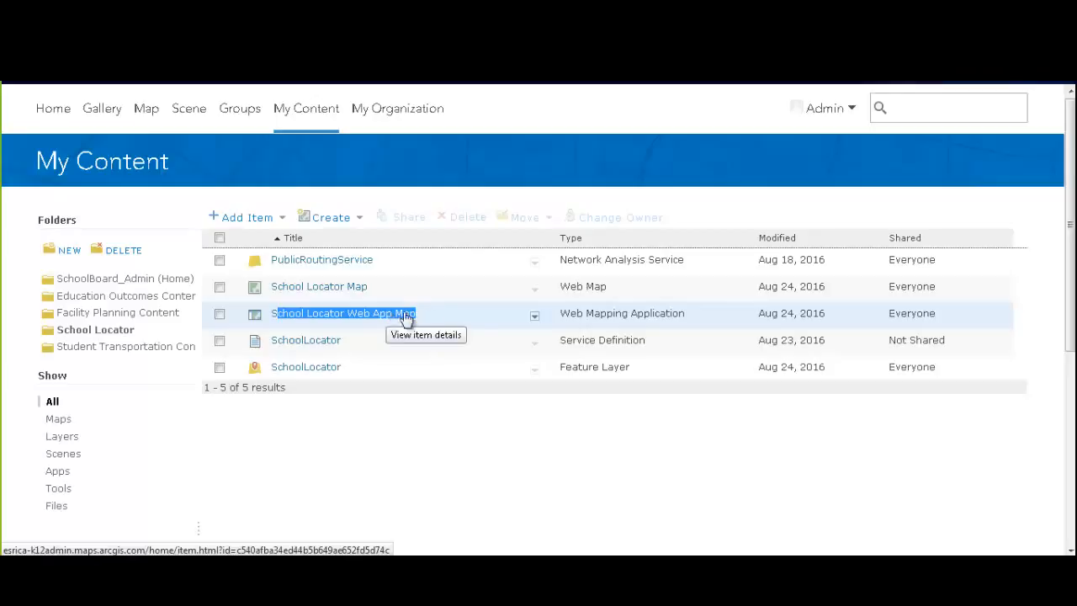
{"action": "left_click", "coordinate": [536, 319]}
{"action": "left_click", "coordinate": [535, 319]}
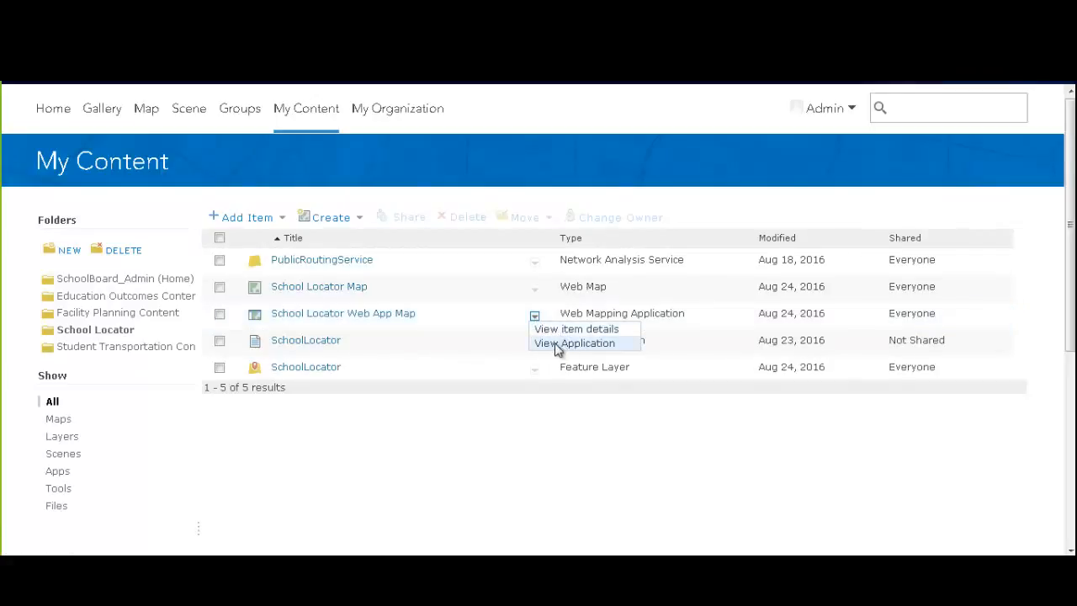
{"action": "left_click", "coordinate": [559, 346]}
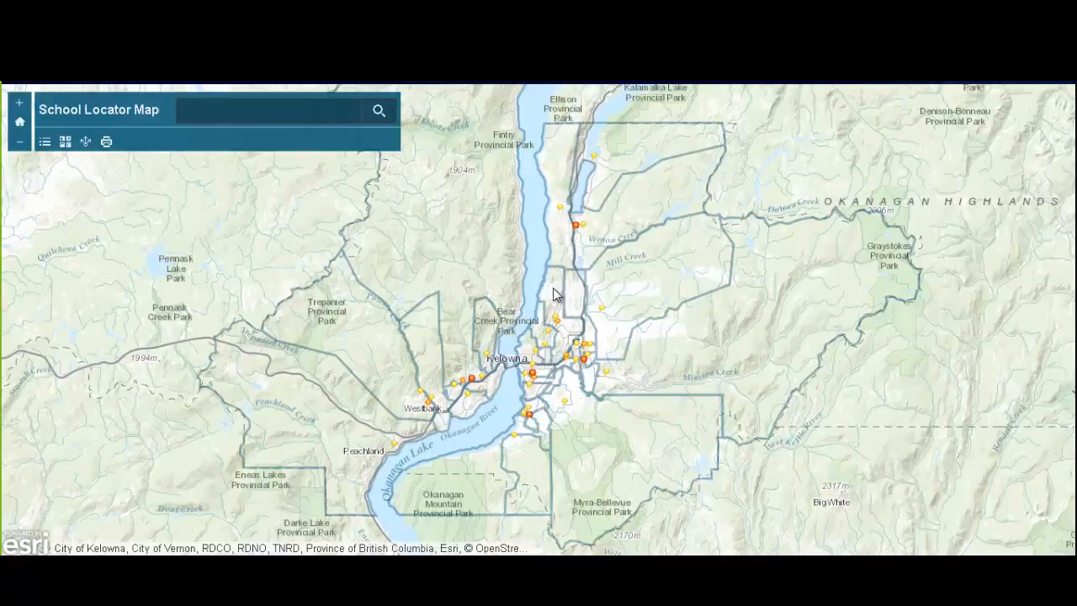
Open the Kelowna Secondary School popup and switch the app's basemap to Imagery
{"action": "scroll", "coordinate": [541, 371], "scroll_direction": "up", "scroll_amount": 1}
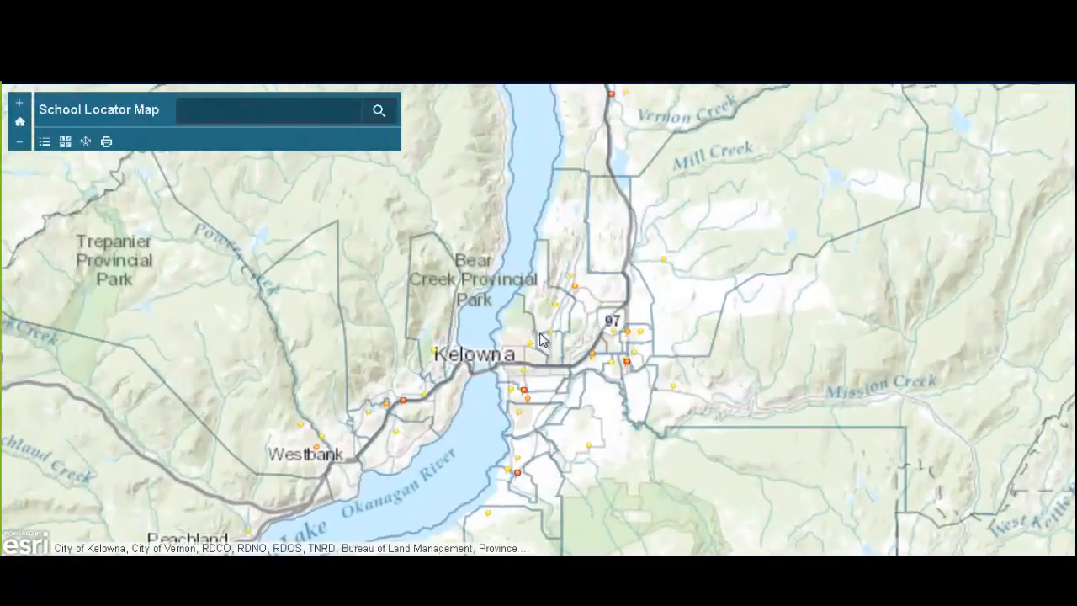
{"action": "left_click", "coordinate": [523, 394]}
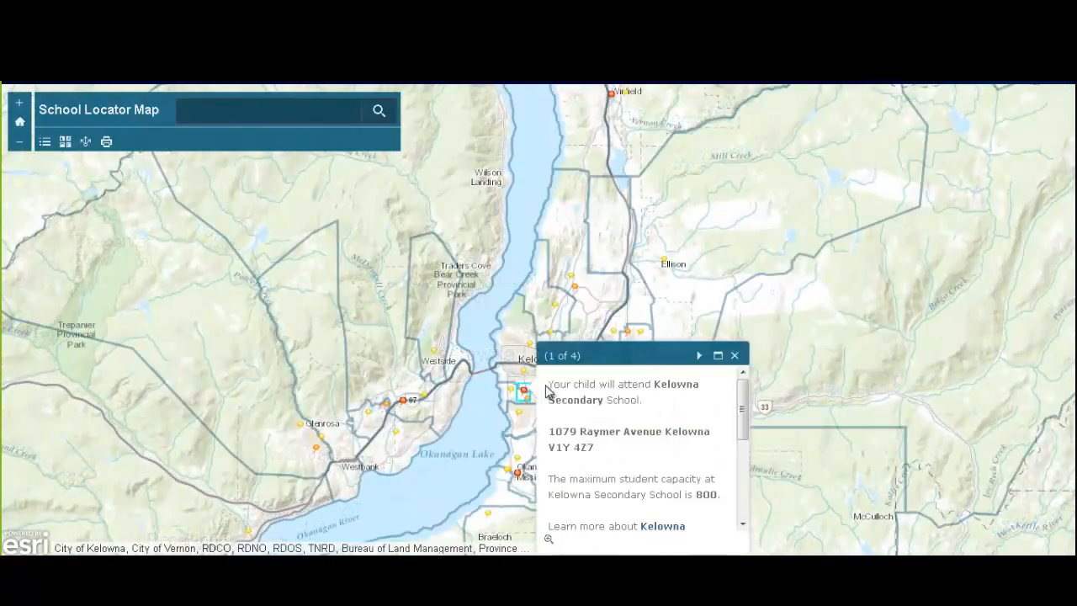
{"action": "left_click_drag", "start_coordinate": [740, 414], "coordinate": [740, 462]}
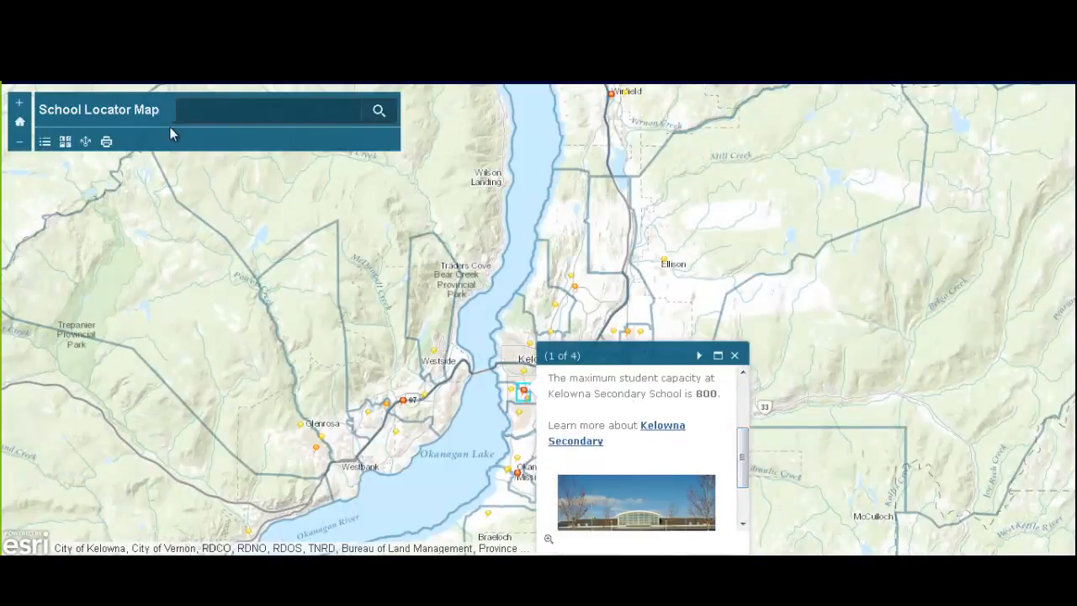
{"action": "left_click", "coordinate": [65, 141]}
{"action": "left_click", "coordinate": [915, 240]}
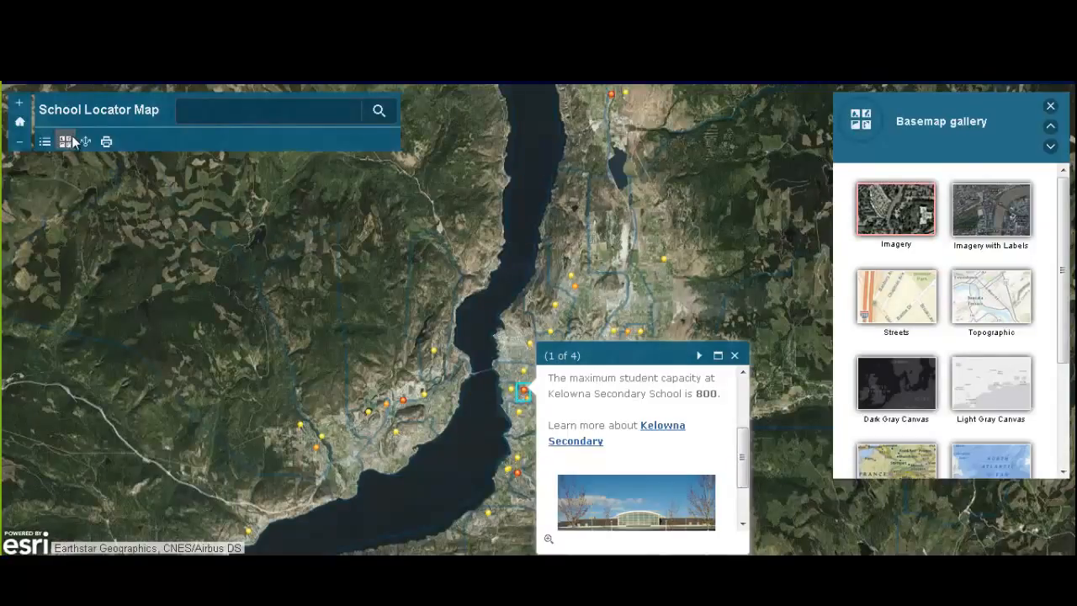
Toggle the Educational Facilities layer off and back on, then close the popup
{"action": "left_click", "coordinate": [44, 142]}
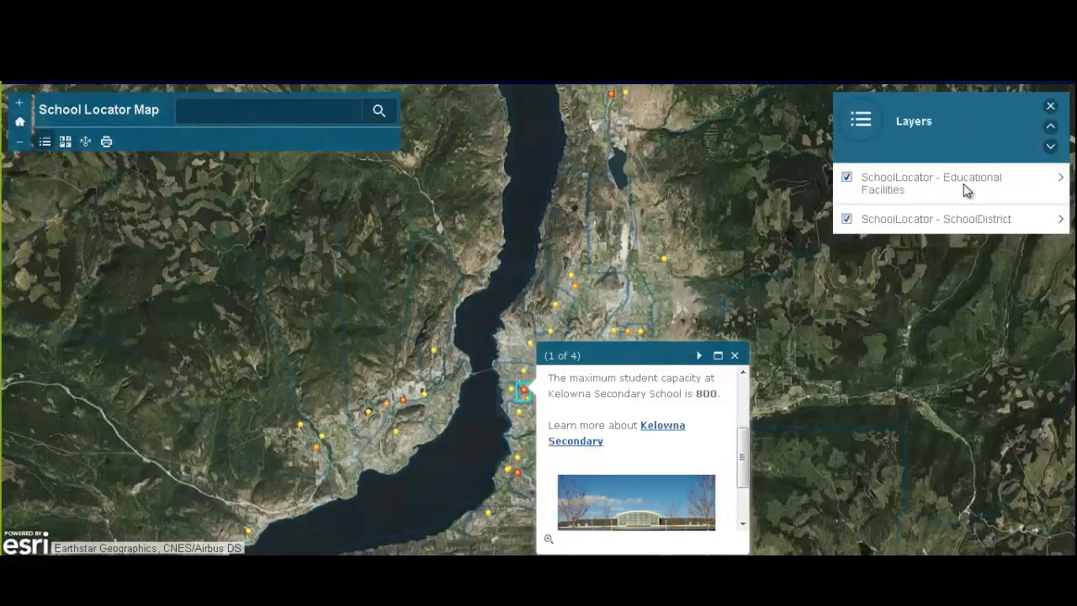
{"action": "left_click", "coordinate": [869, 189]}
{"action": "left_click", "coordinate": [847, 179]}
{"action": "left_click", "coordinate": [734, 355]}
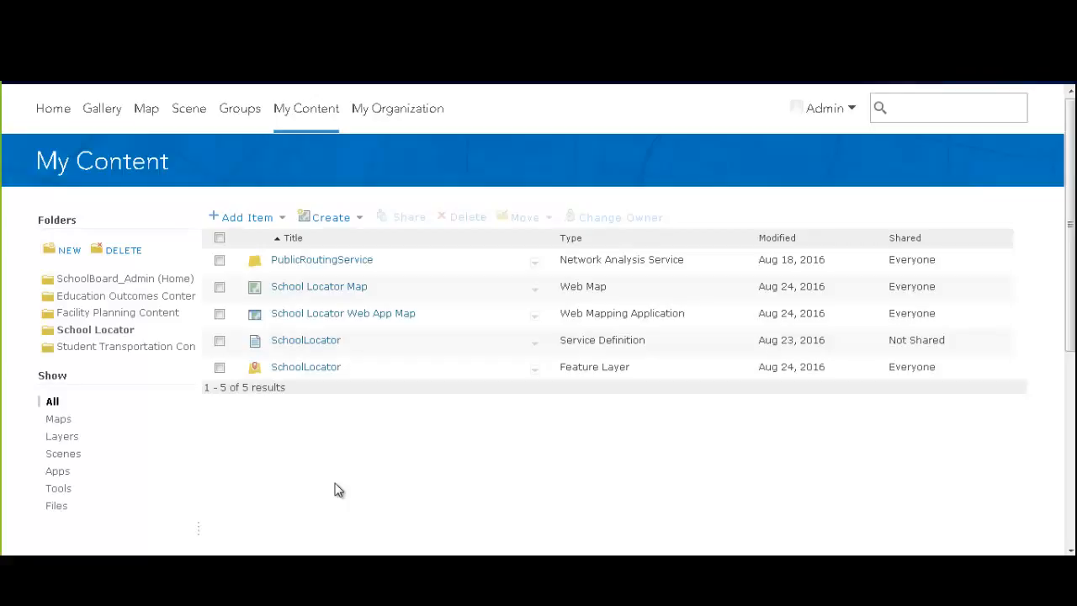
Open the School Locator Map item page from My Content
{"action": "left_click", "coordinate": [318, 287]}
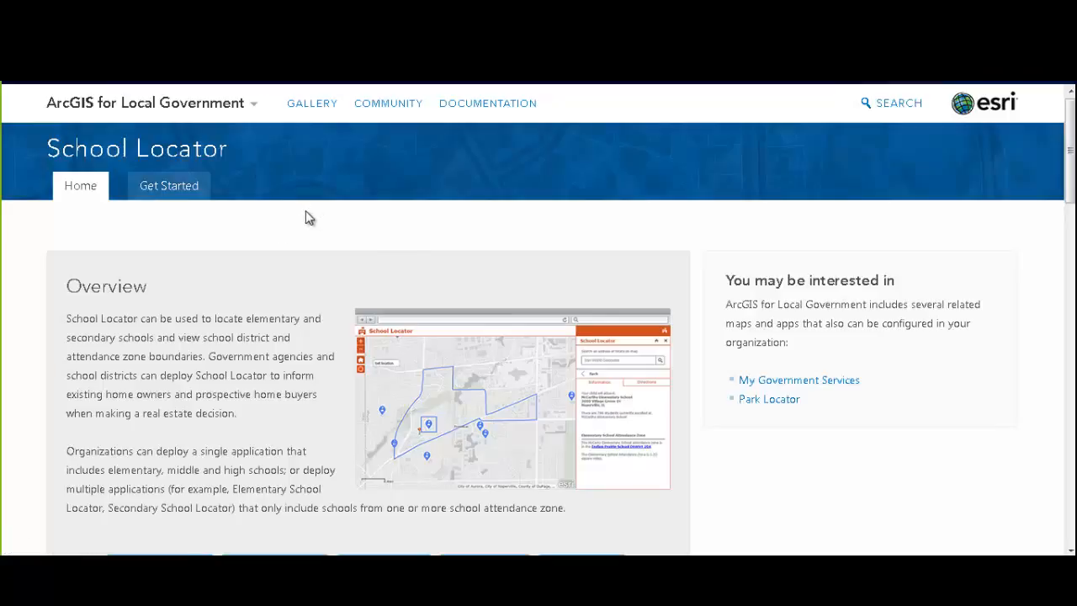
Scroll the School Locator overview and launch the live demo with TRY IT NOW
{"action": "scroll", "coordinate": [306, 212], "scroll_direction": "down", "scroll_amount": 1}
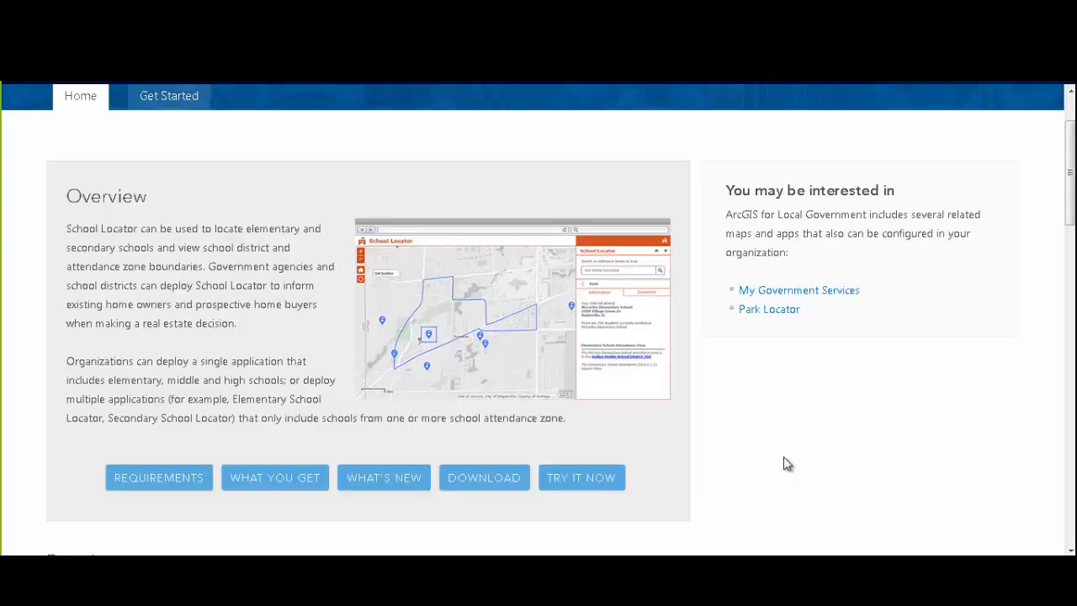
{"action": "left_click", "coordinate": [580, 477]}
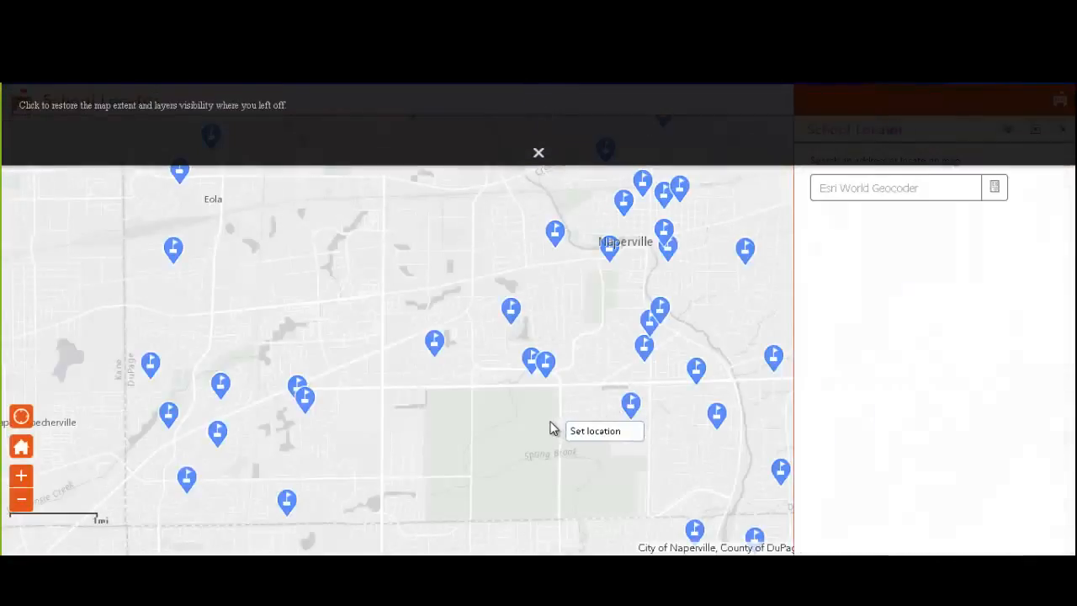
Set a home location on the demo map and view its assigned elementary school
{"action": "scroll", "coordinate": [558, 392], "scroll_direction": "down", "scroll_amount": 1}
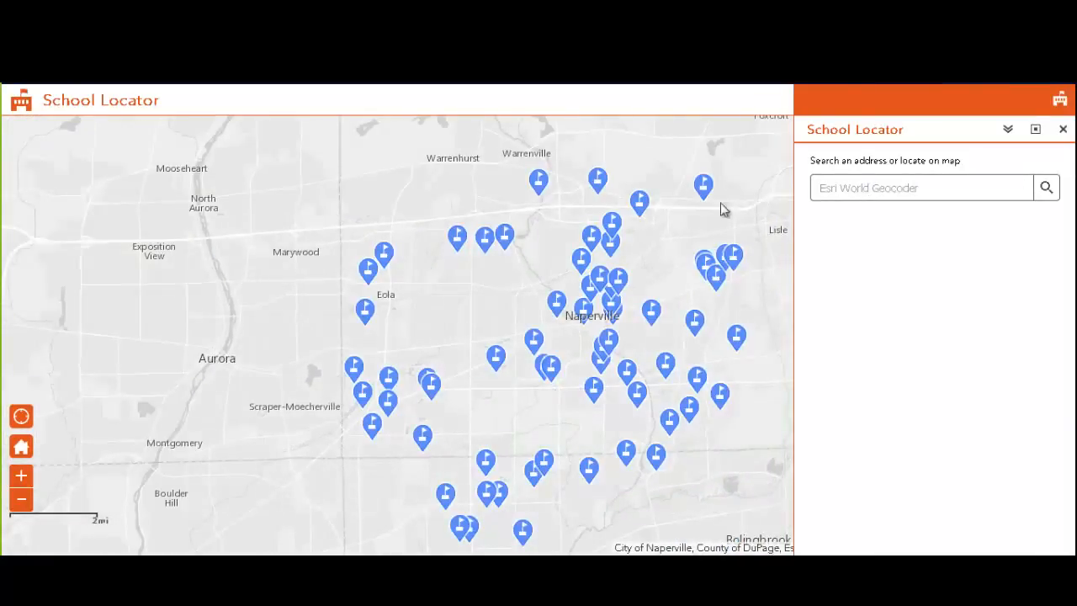
{"action": "scroll", "coordinate": [530, 392], "scroll_direction": "up", "scroll_amount": 1}
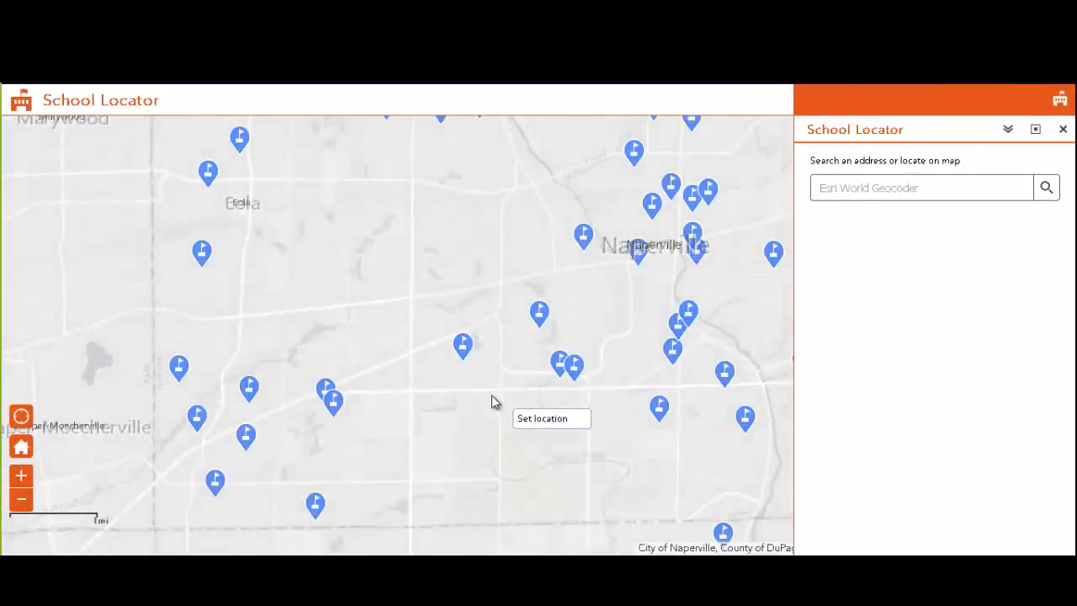
{"action": "scroll", "coordinate": [489, 393], "scroll_direction": "up", "scroll_amount": 1}
{"action": "scroll", "coordinate": [468, 348], "scroll_direction": "up", "scroll_amount": 1}
{"action": "left_click", "coordinate": [473, 353]}
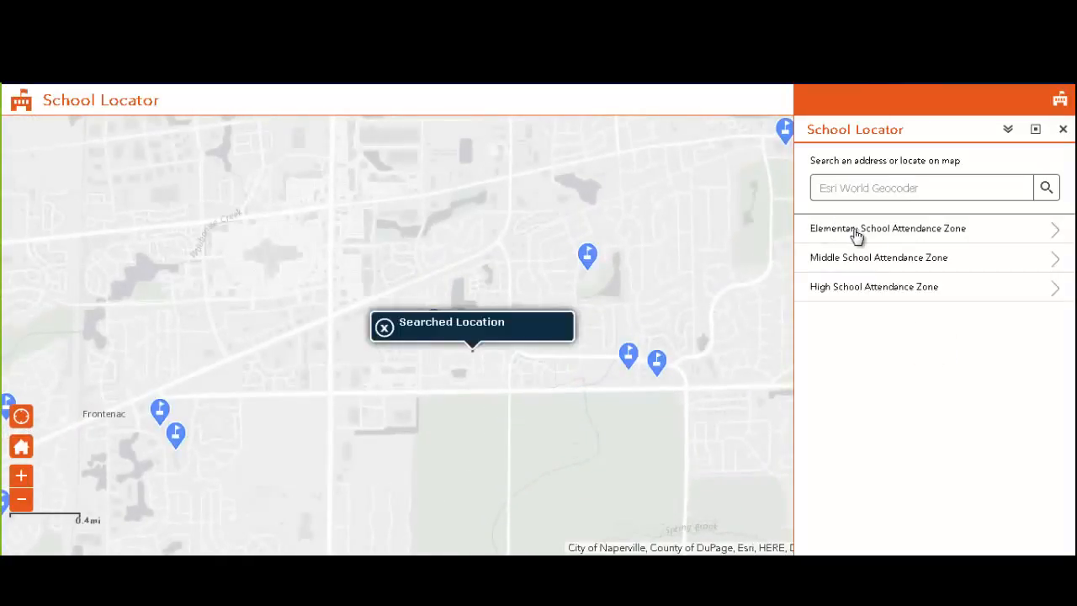
{"action": "left_click", "coordinate": [856, 232]}
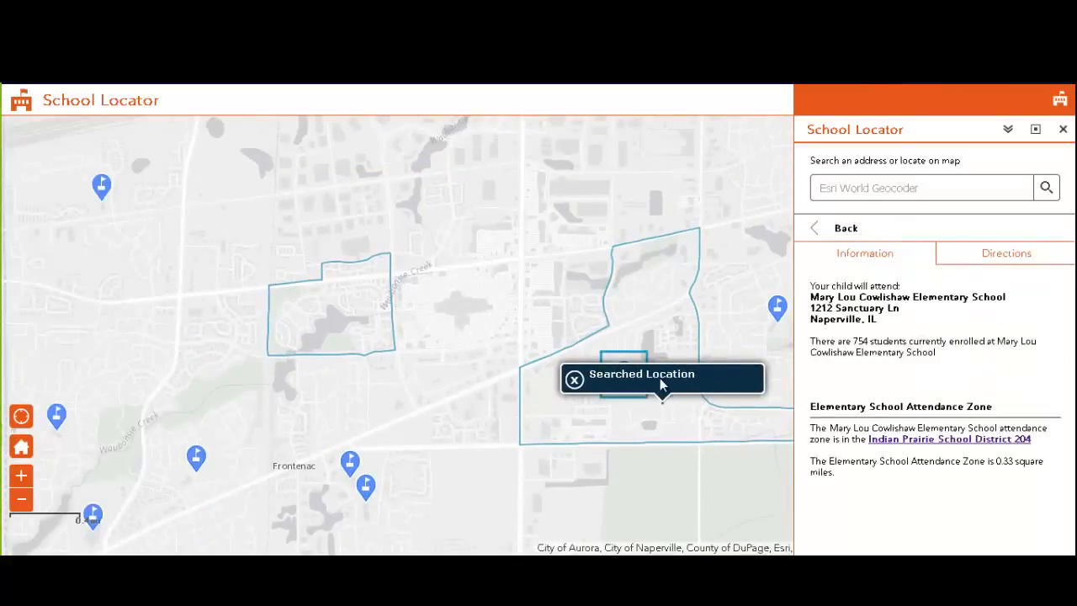
{"action": "left_click", "coordinate": [575, 379]}
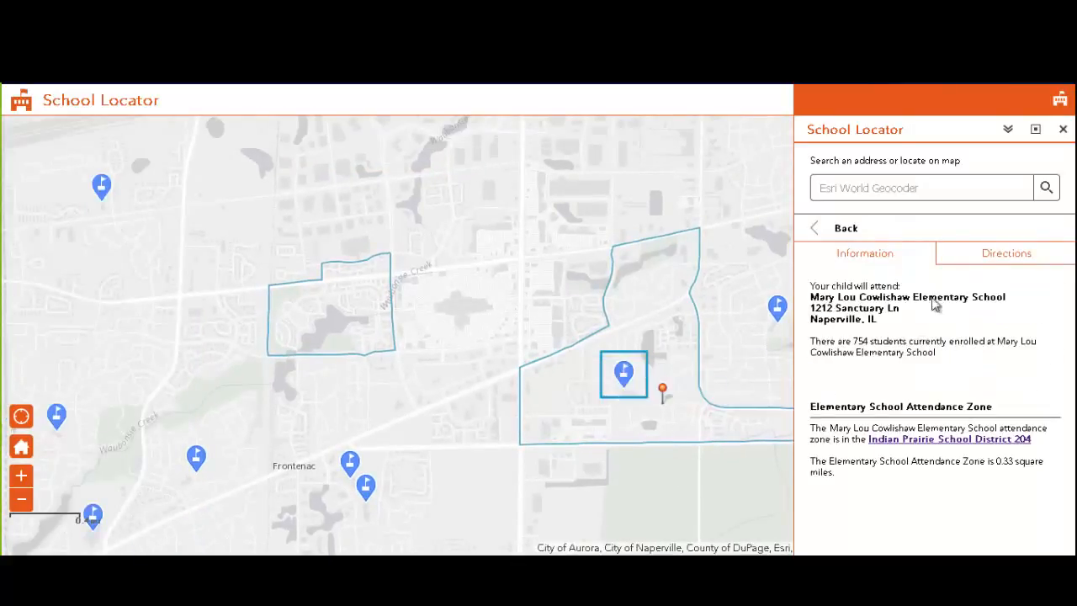
Check the middle and high school assignments, then request directions to Waubonsie Valley High School
{"action": "left_click", "coordinate": [852, 233]}
{"action": "left_click", "coordinate": [861, 257]}
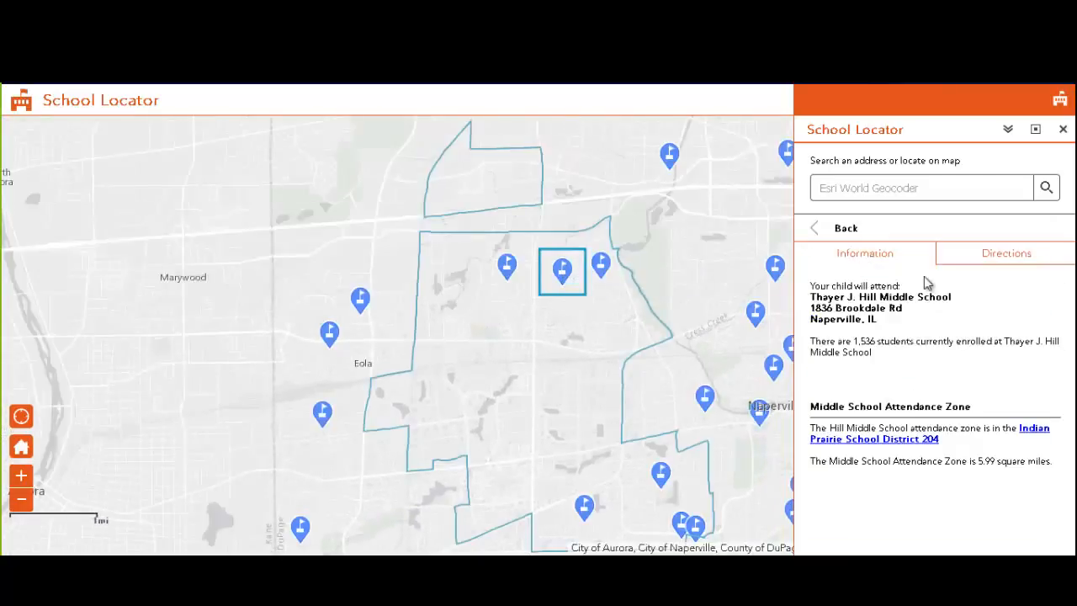
{"action": "left_click", "coordinate": [849, 231]}
{"action": "left_click", "coordinate": [877, 290]}
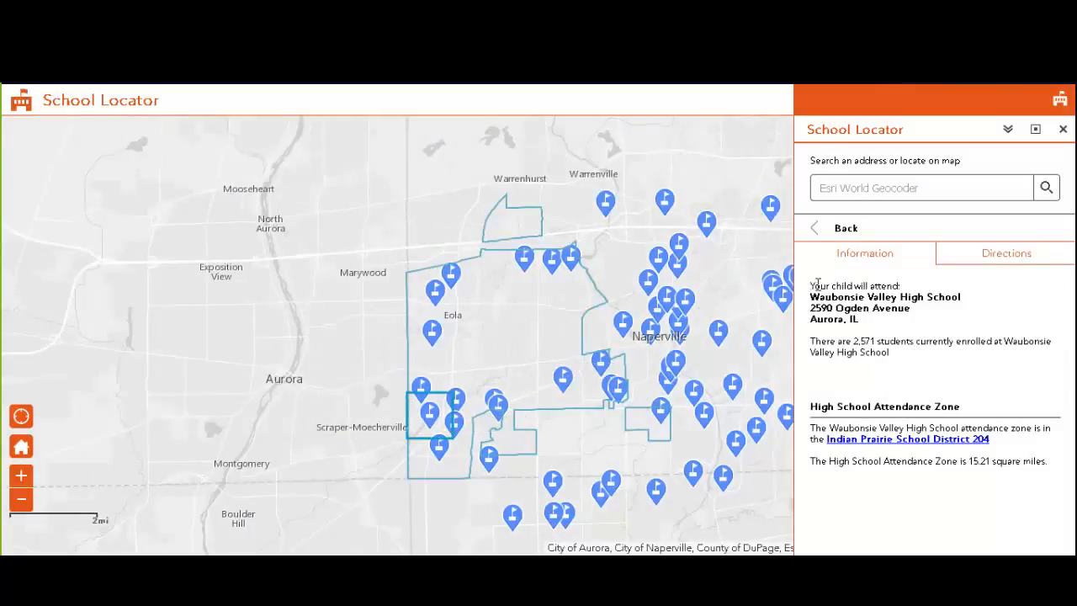
{"action": "left_click_drag", "start_coordinate": [813, 281], "coordinate": [908, 356]}
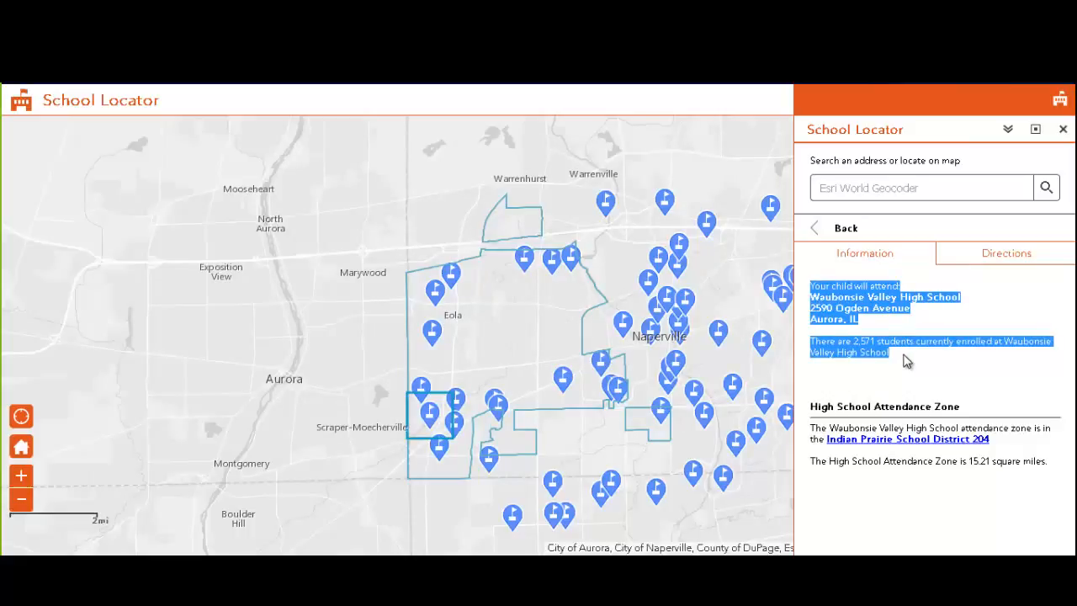
{"action": "left_click", "coordinate": [981, 258]}
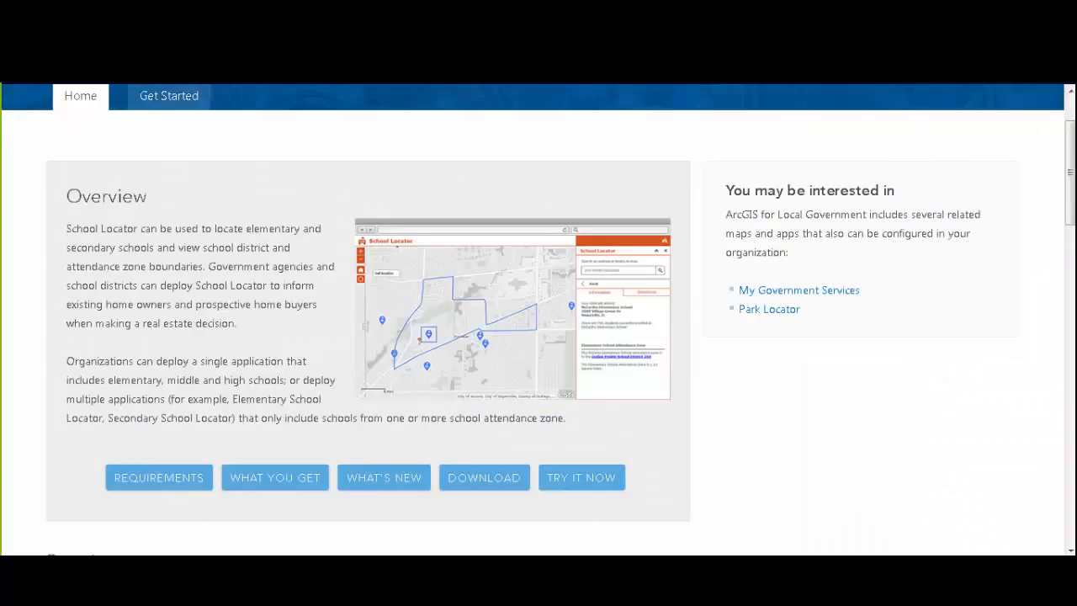
Read the School Locator Get Started and Publish services help pages
{"action": "scroll", "coordinate": [256, 117], "scroll_direction": "up", "scroll_amount": 1}
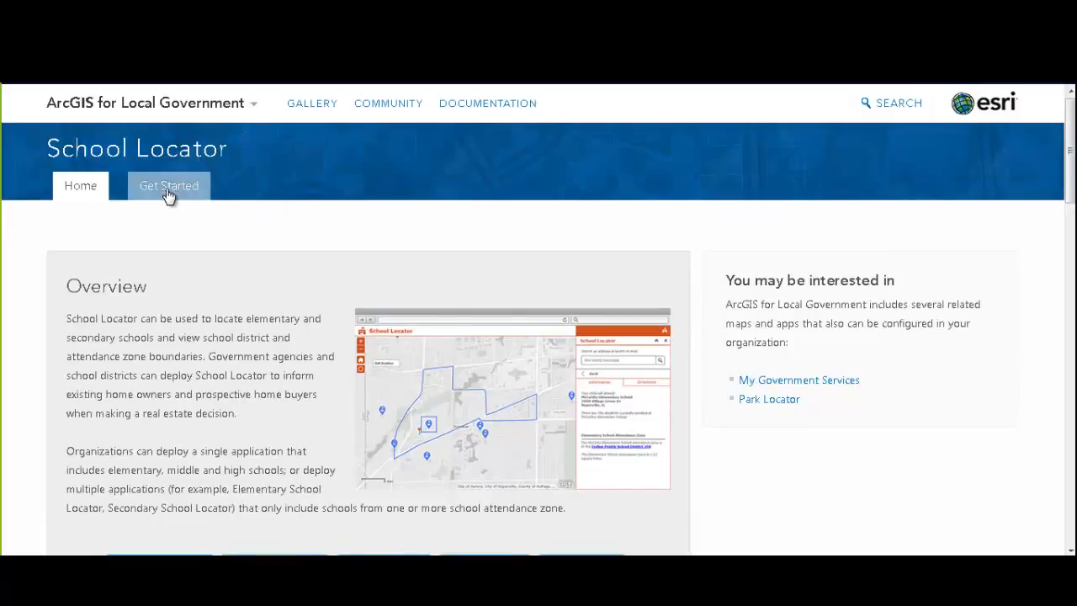
{"action": "left_click", "coordinate": [235, 196]}
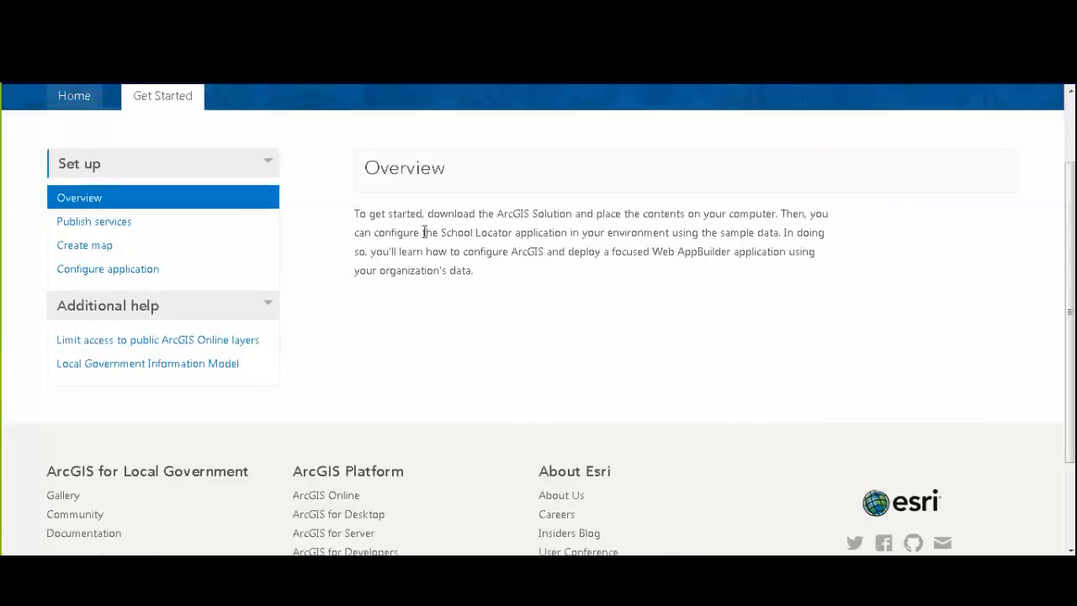
{"action": "scroll", "coordinate": [402, 336], "scroll_direction": "down", "scroll_amount": 1}
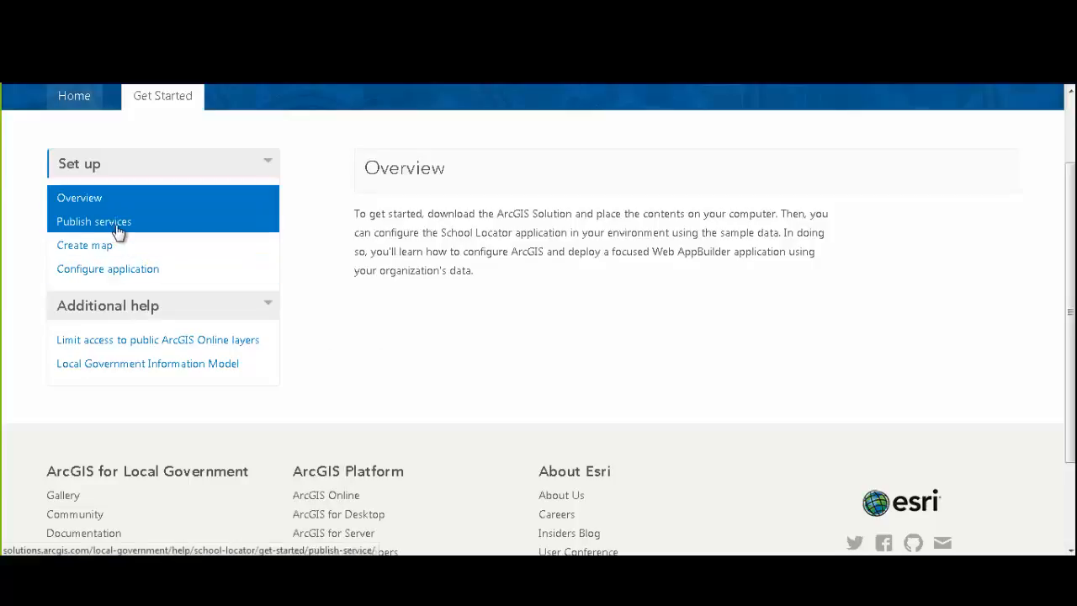
{"action": "left_click", "coordinate": [150, 225]}
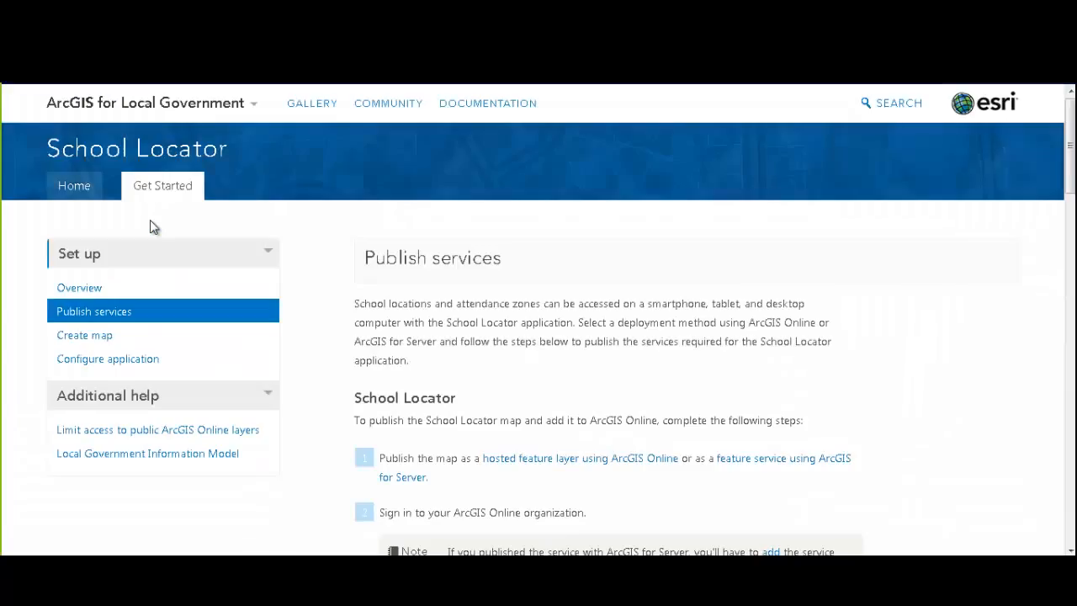
{"action": "scroll", "coordinate": [1034, 360], "scroll_direction": "down", "scroll_amount": 1}
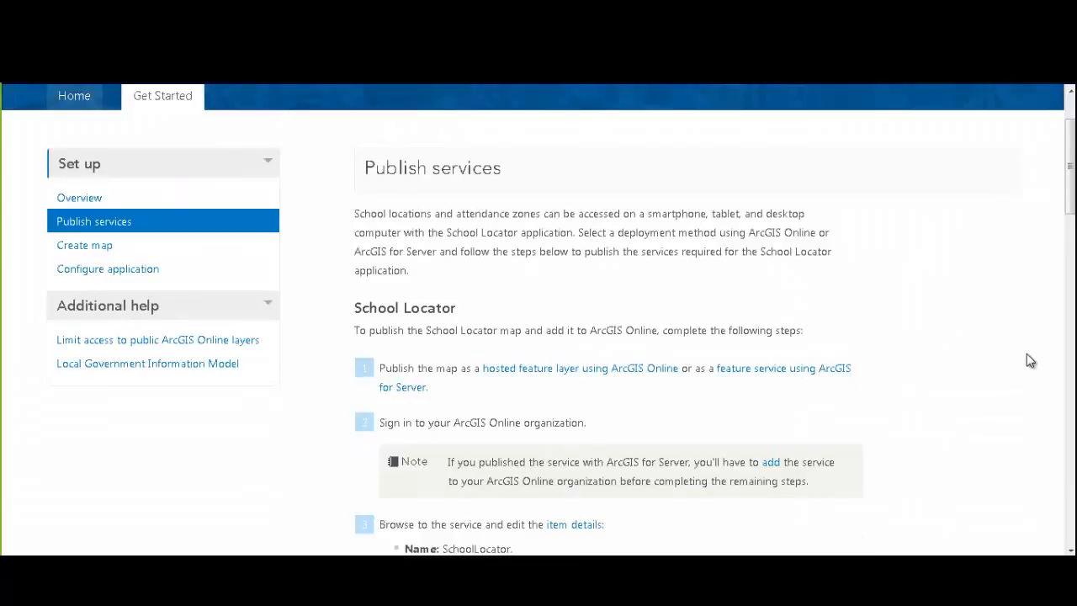
{"action": "scroll", "coordinate": [1030, 360], "scroll_direction": "down", "scroll_amount": 1}
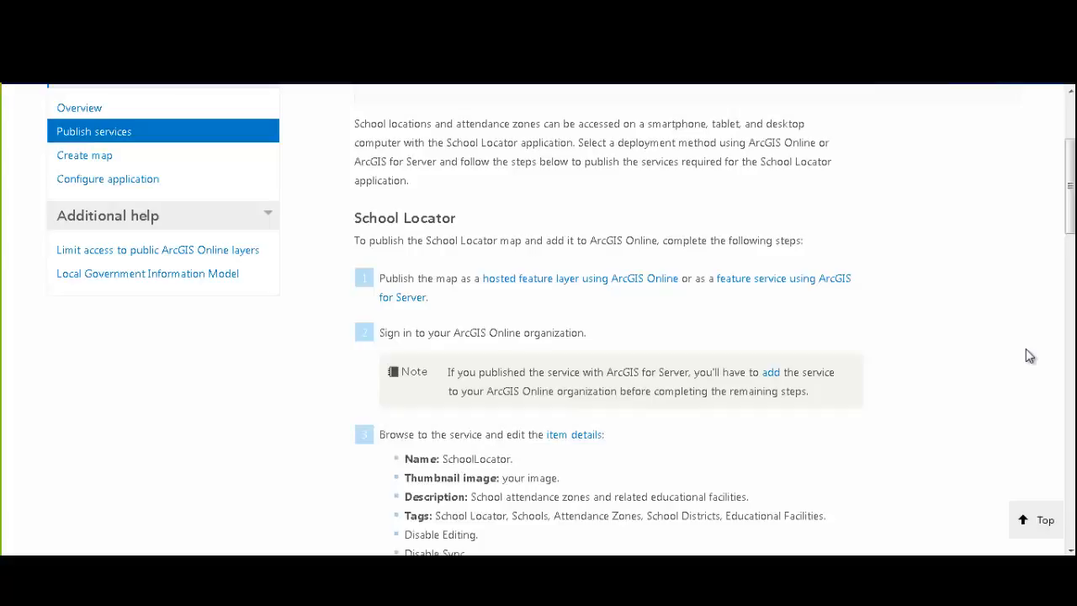
Read the Create map instructions, highlighting the step that shares the map with everyone
{"action": "left_click", "coordinate": [101, 160]}
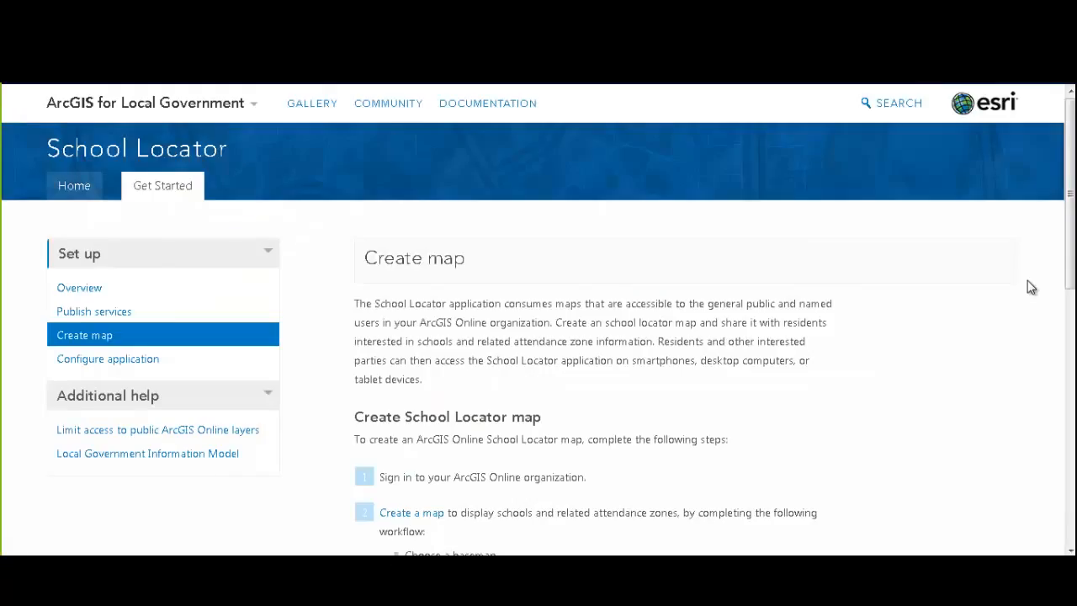
{"action": "scroll", "coordinate": [988, 341], "scroll_direction": "down", "scroll_amount": 1}
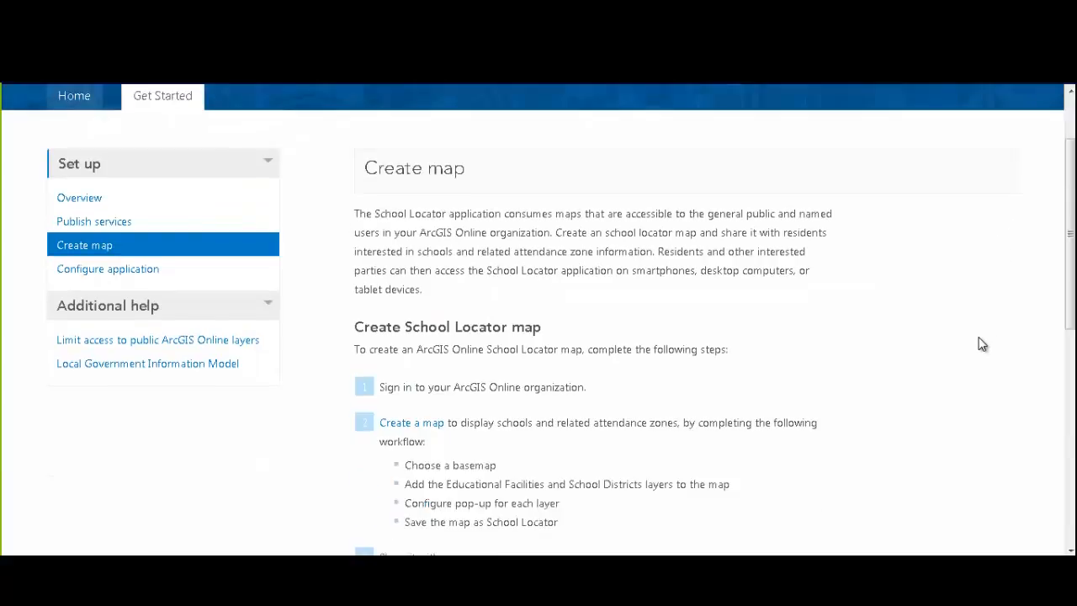
{"action": "scroll", "coordinate": [979, 346], "scroll_direction": "down", "scroll_amount": 1}
{"action": "scroll", "coordinate": [975, 345], "scroll_direction": "down", "scroll_amount": 1}
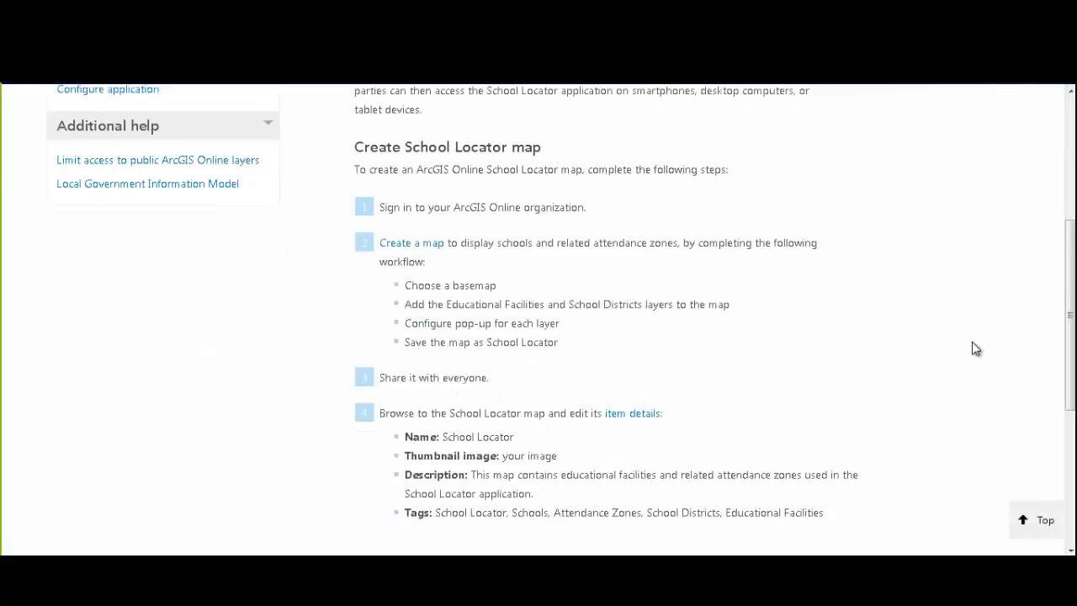
{"action": "left_click_drag", "start_coordinate": [446, 377], "coordinate": [527, 380]}
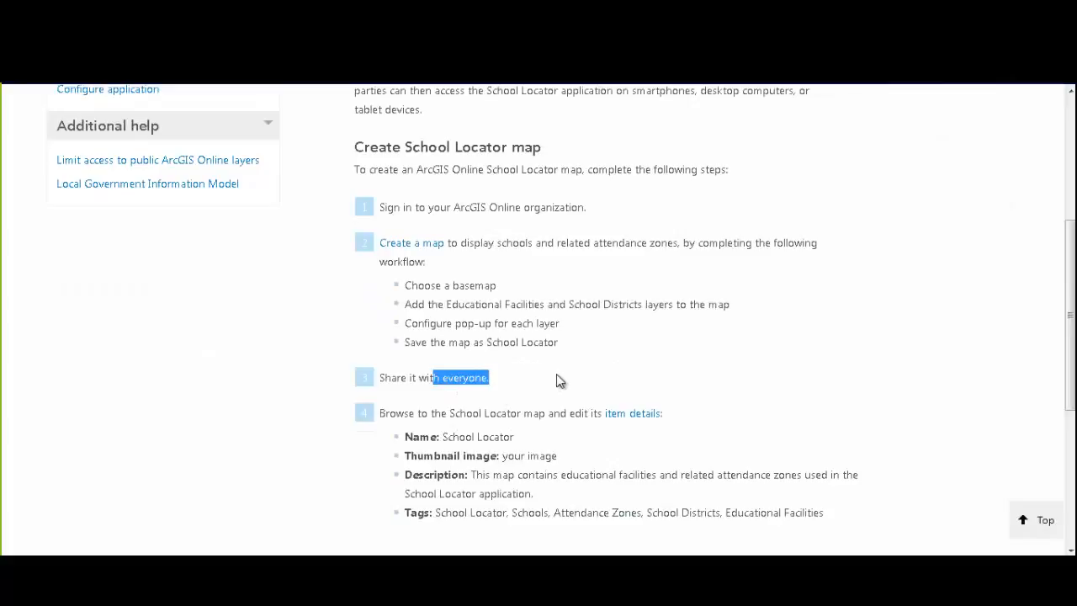
{"action": "left_click", "coordinate": [808, 384]}
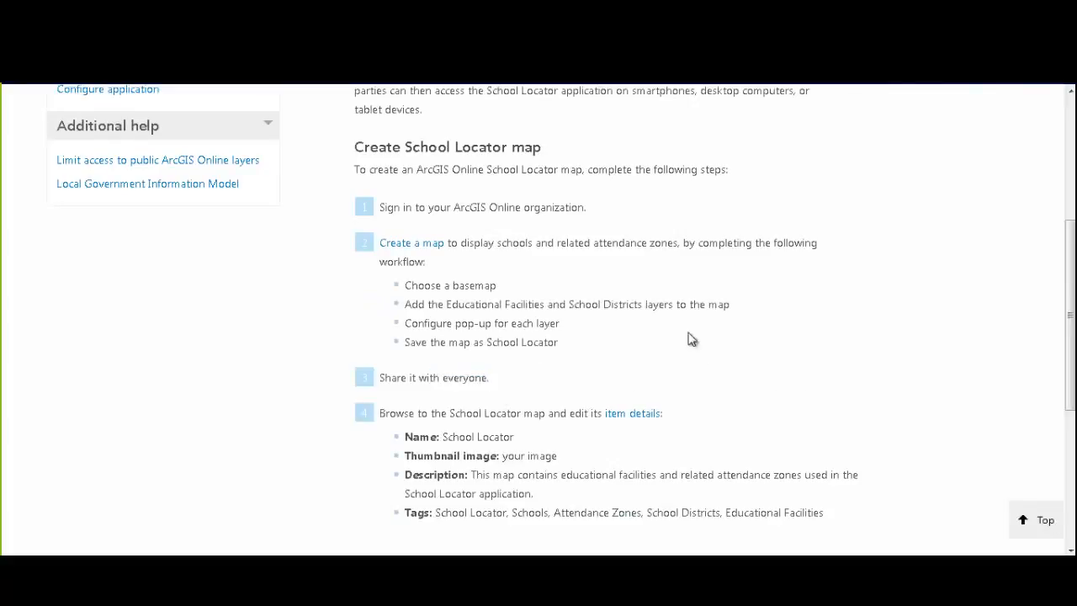
{"action": "scroll", "coordinate": [269, 397], "scroll_direction": "down", "scroll_amount": 1}
{"action": "scroll", "coordinate": [265, 401], "scroll_direction": "up", "scroll_amount": 4}
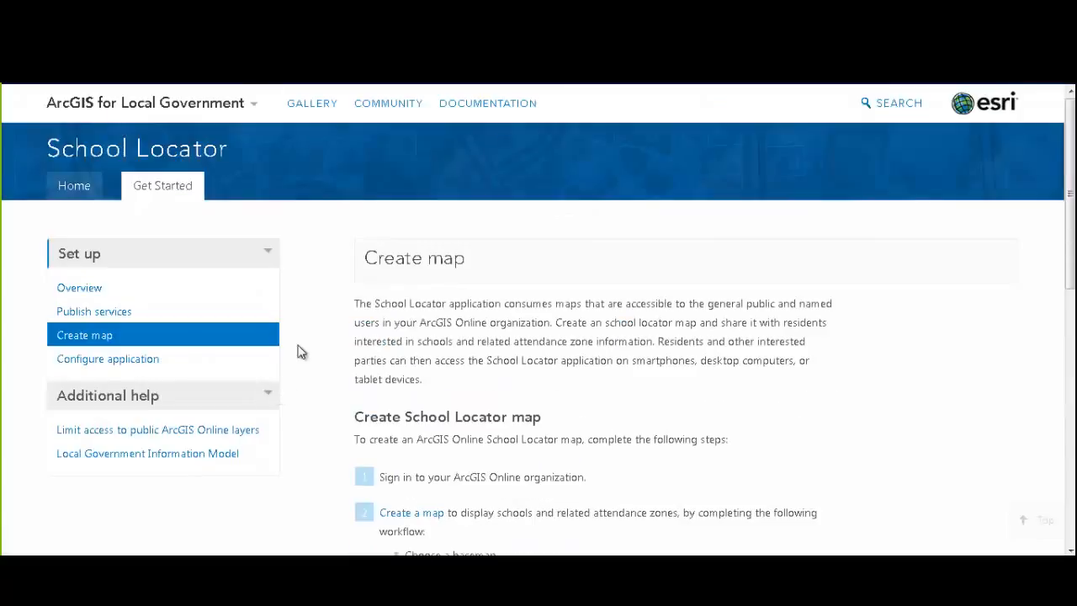
Read the Configure application instructions for the Web AppBuilder setup
{"action": "left_click", "coordinate": [135, 362]}
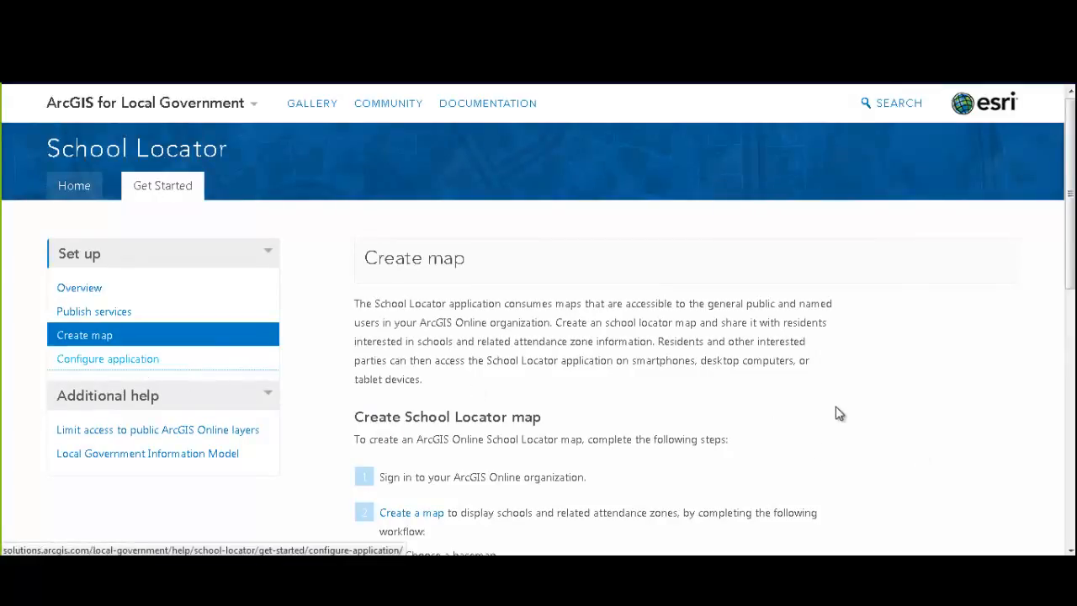
{"action": "scroll", "coordinate": [901, 407], "scroll_direction": "down", "scroll_amount": 3}
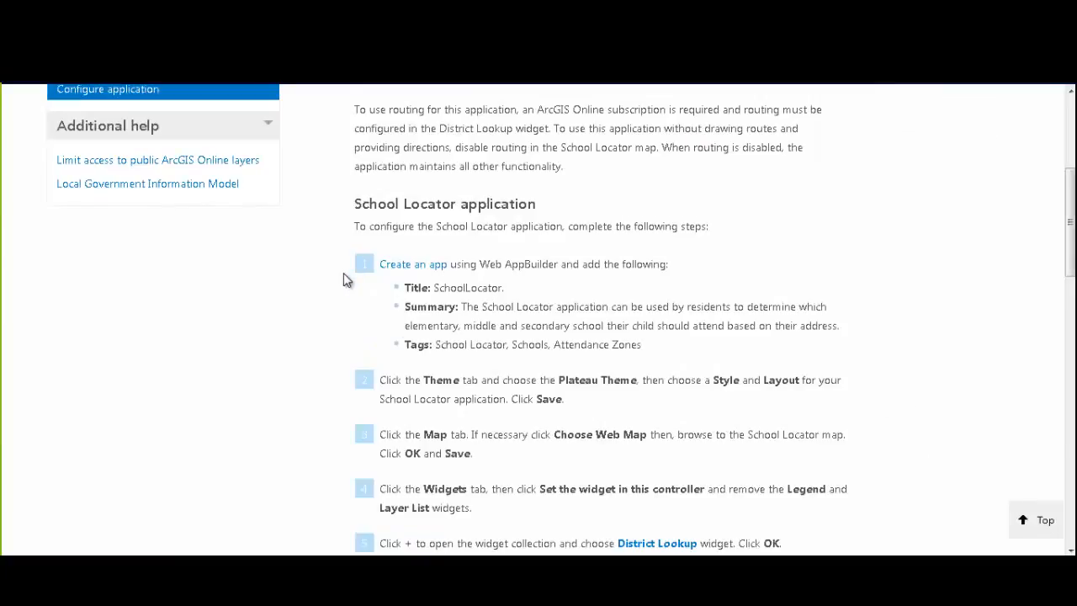
{"action": "scroll", "coordinate": [334, 360], "scroll_direction": "down", "scroll_amount": 2}
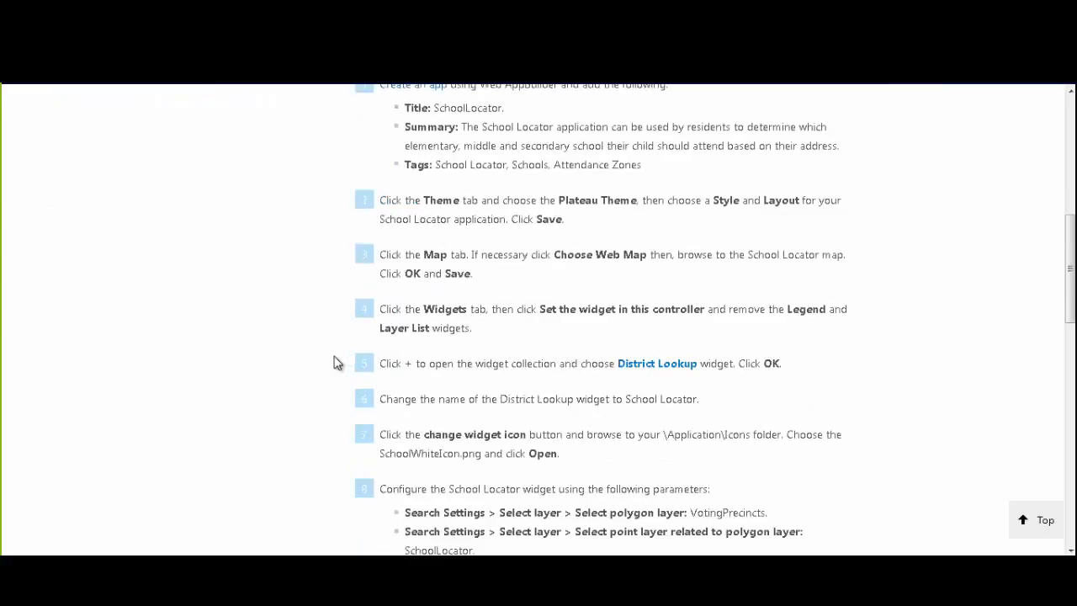
{"action": "scroll", "coordinate": [335, 362], "scroll_direction": "down", "scroll_amount": 1}
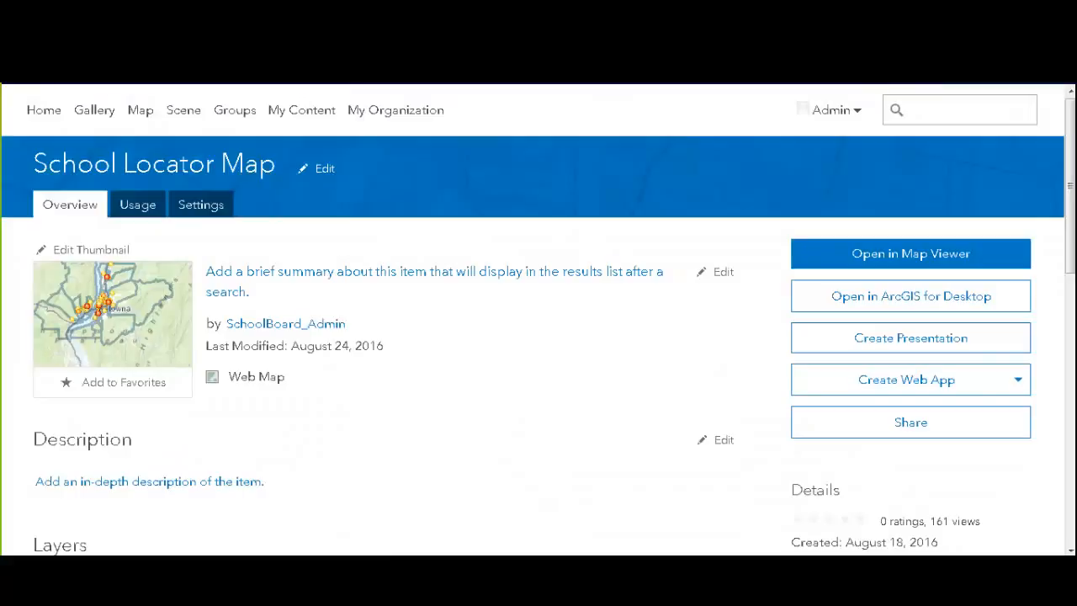
Open School Locator Map in Map Viewer and choose Create a Web App from Share
{"action": "left_click", "coordinate": [307, 122]}
{"action": "left_click", "coordinate": [875, 256]}
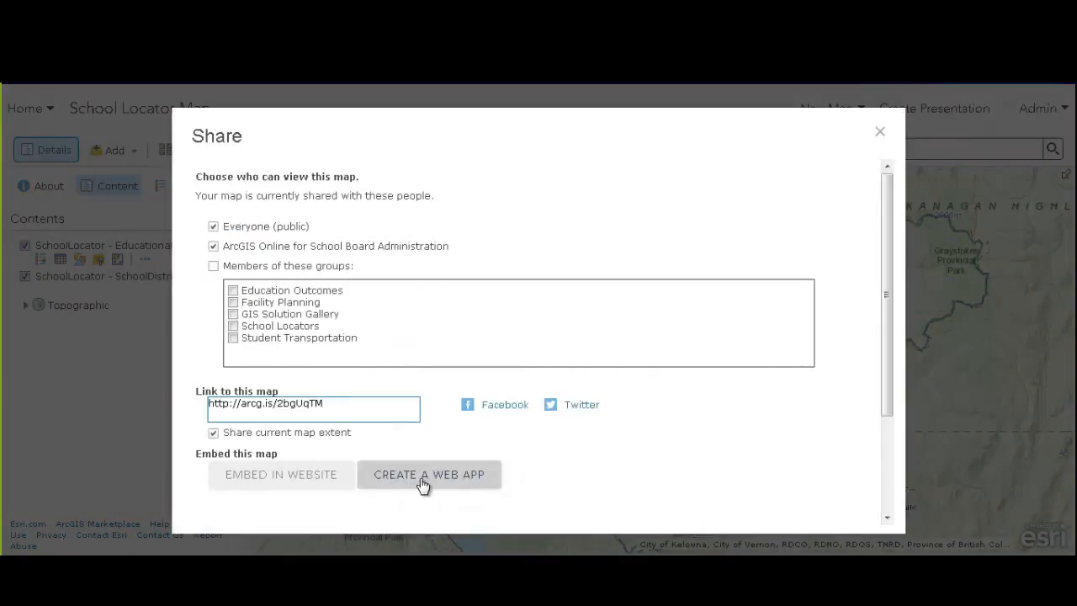
{"action": "left_click", "coordinate": [423, 483]}
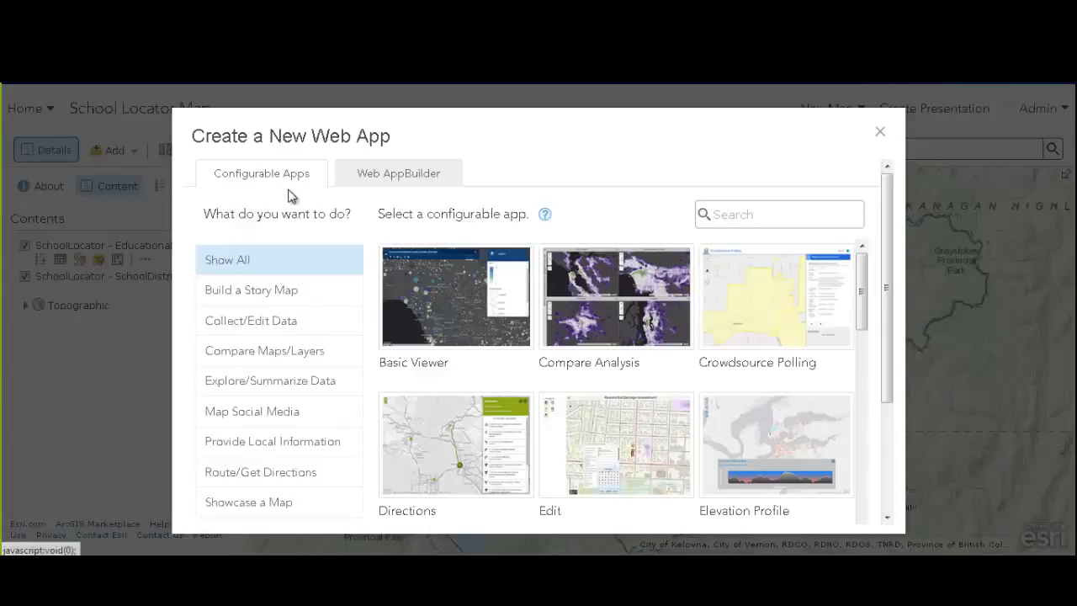
Create a Web AppBuilder app from the map titled 'School Locator for SD23'
{"action": "left_click", "coordinate": [417, 178]}
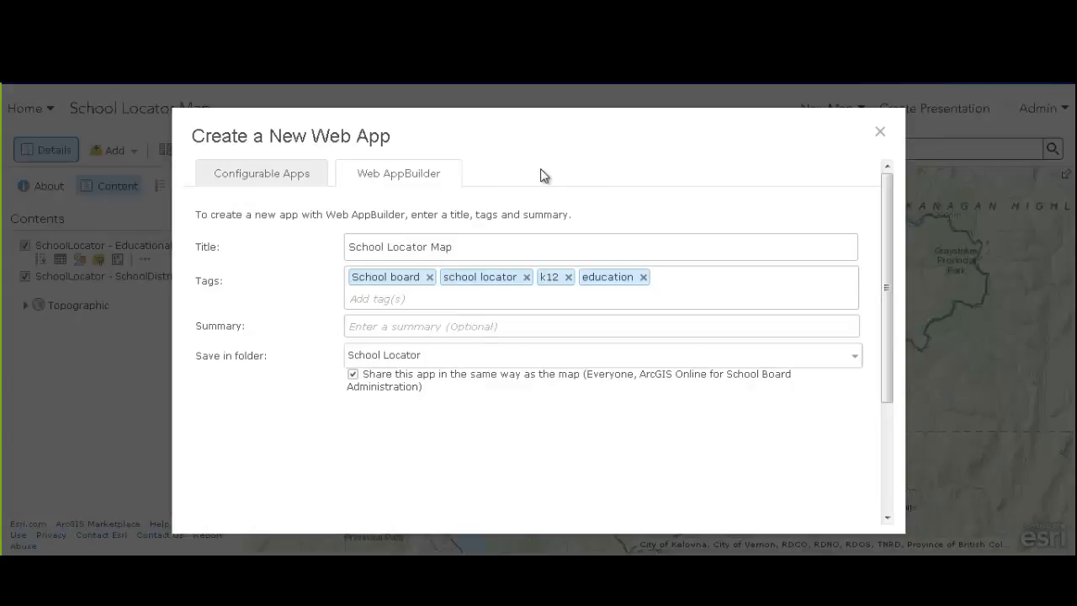
{"action": "left_click", "coordinate": [454, 245]}
{"action": "left_click", "coordinate": [472, 244], "text": "shift"}
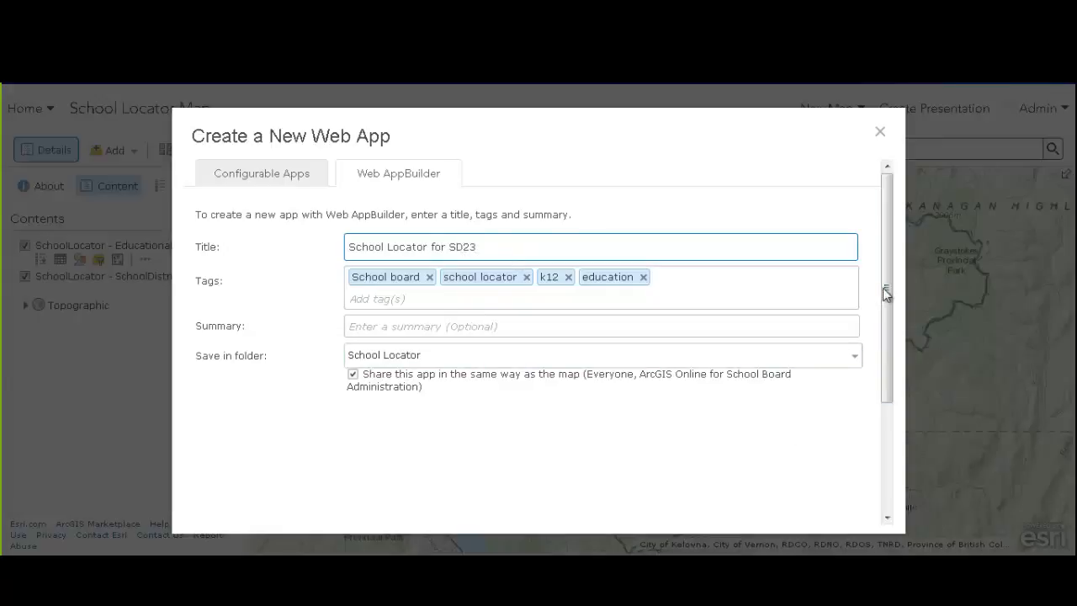
{"action": "left_click_drag", "start_coordinate": [884, 290], "coordinate": [882, 391]}
{"action": "left_click", "coordinate": [720, 502]}
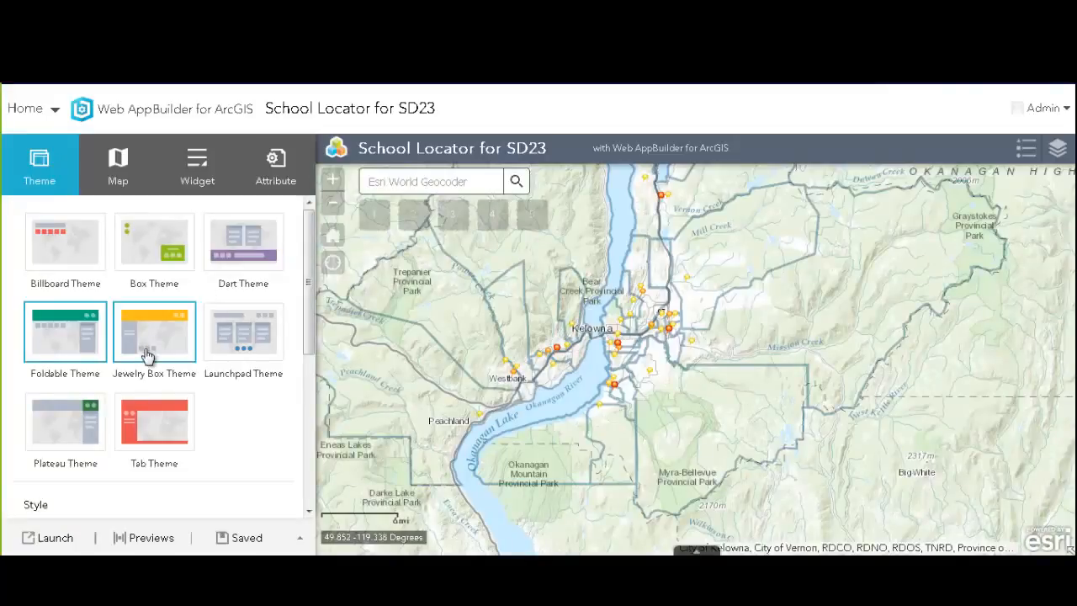
Switch the app to the Plateau Theme with the orange #DA4D1E style
{"action": "left_click", "coordinate": [65, 242]}
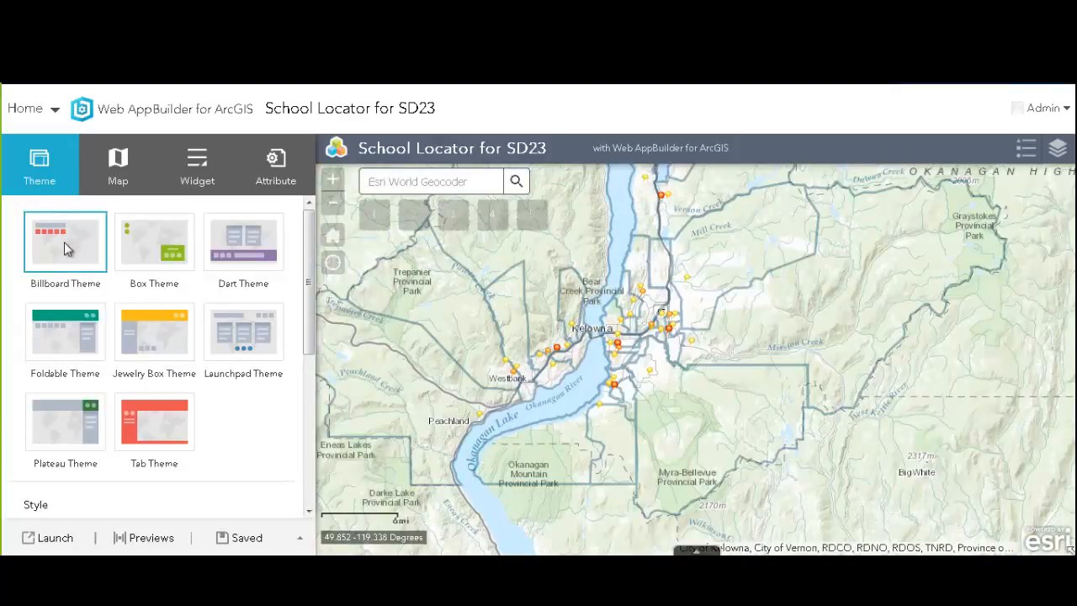
{"action": "left_click", "coordinate": [71, 420]}
{"action": "scroll", "coordinate": [58, 378], "scroll_direction": "down", "scroll_amount": 3}
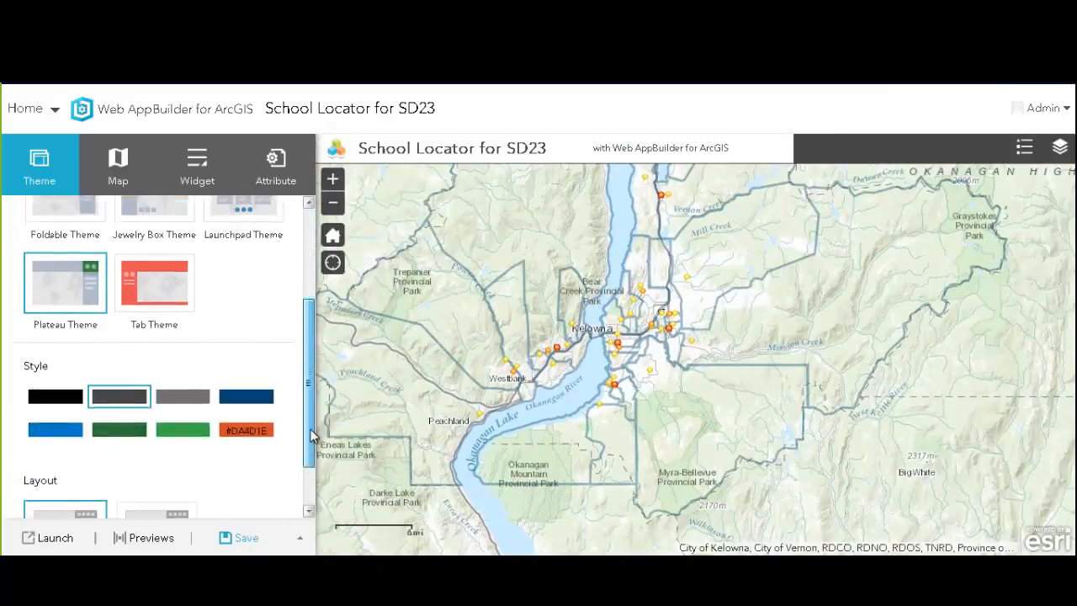
{"action": "left_click", "coordinate": [116, 373]}
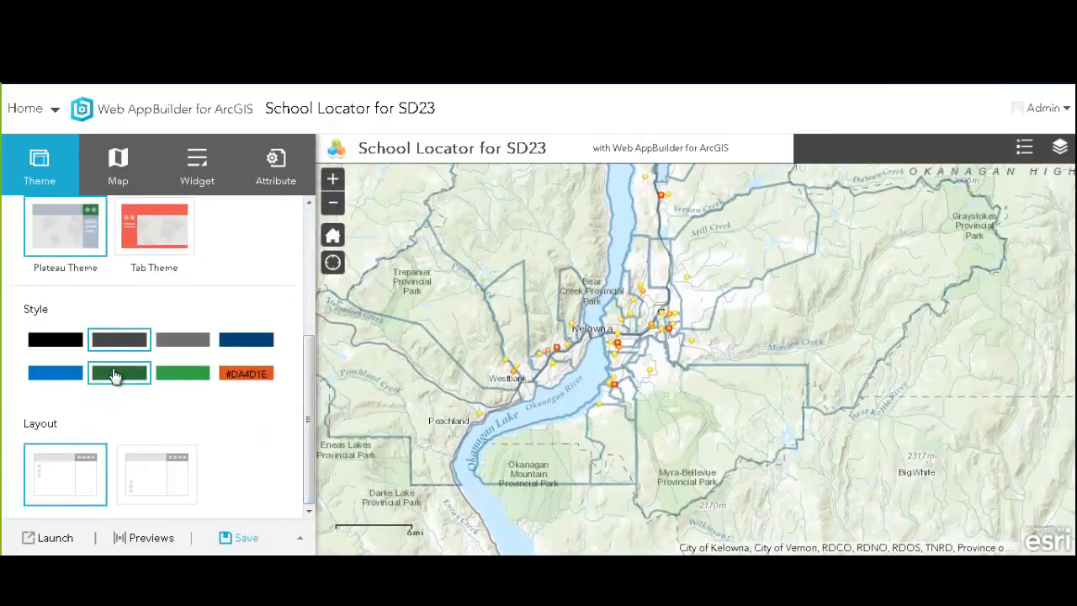
{"action": "left_click", "coordinate": [246, 374]}
{"action": "left_click", "coordinate": [217, 425]}
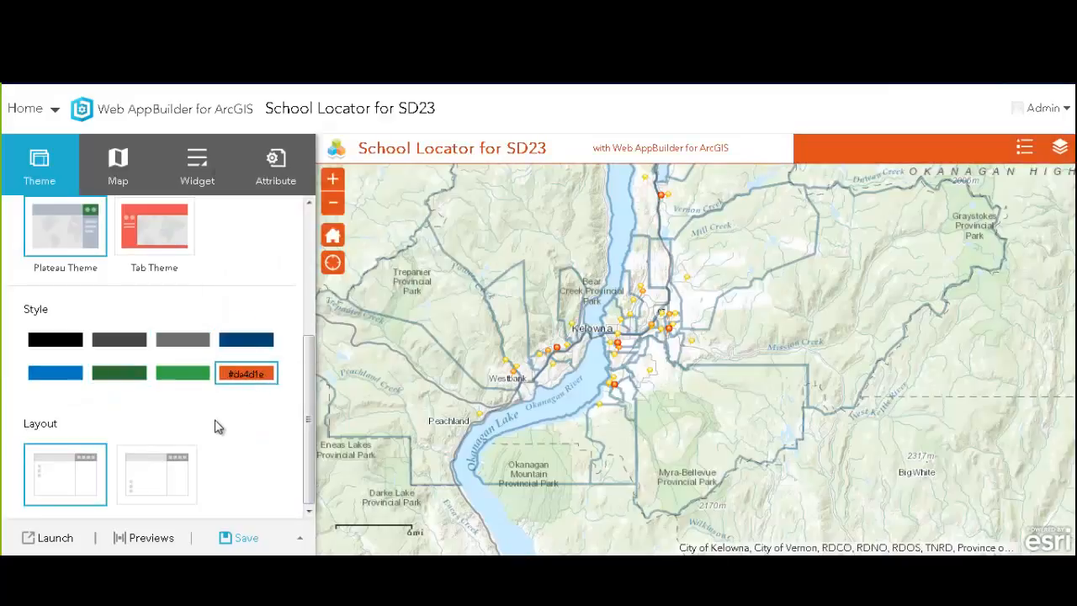
{"action": "left_click", "coordinate": [119, 172]}
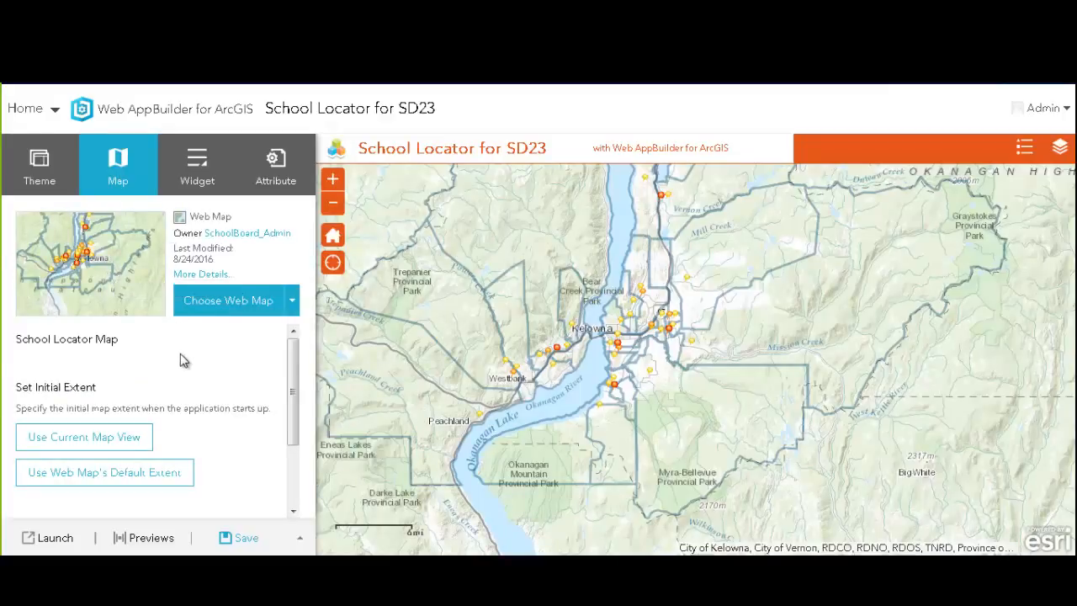
Add a District Locator widget alongside the header's Legend and Layer List widgets
{"action": "left_click", "coordinate": [197, 168]}
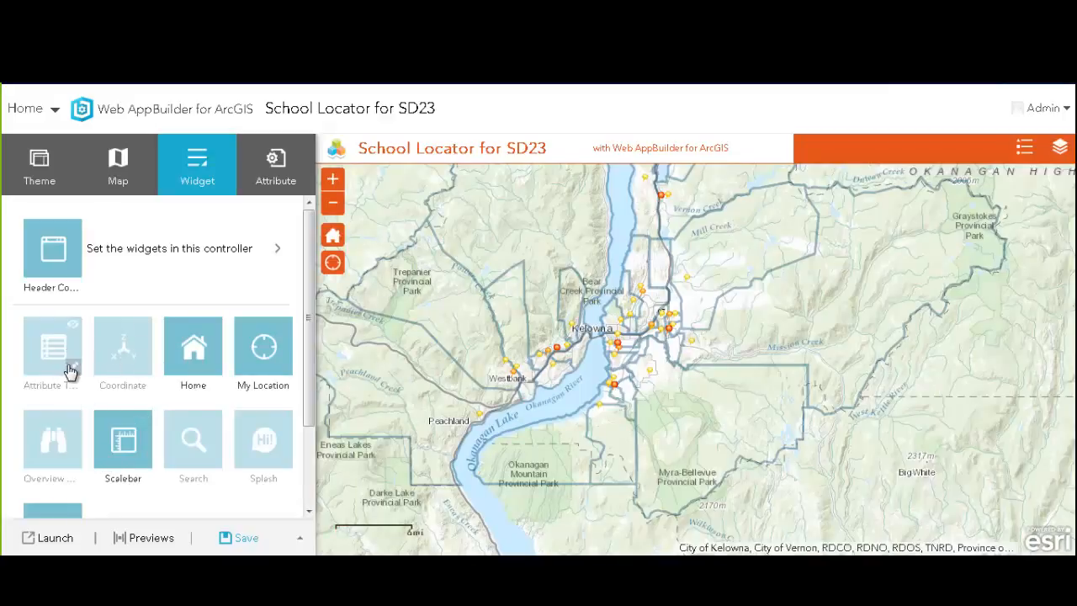
{"action": "left_click", "coordinate": [110, 252]}
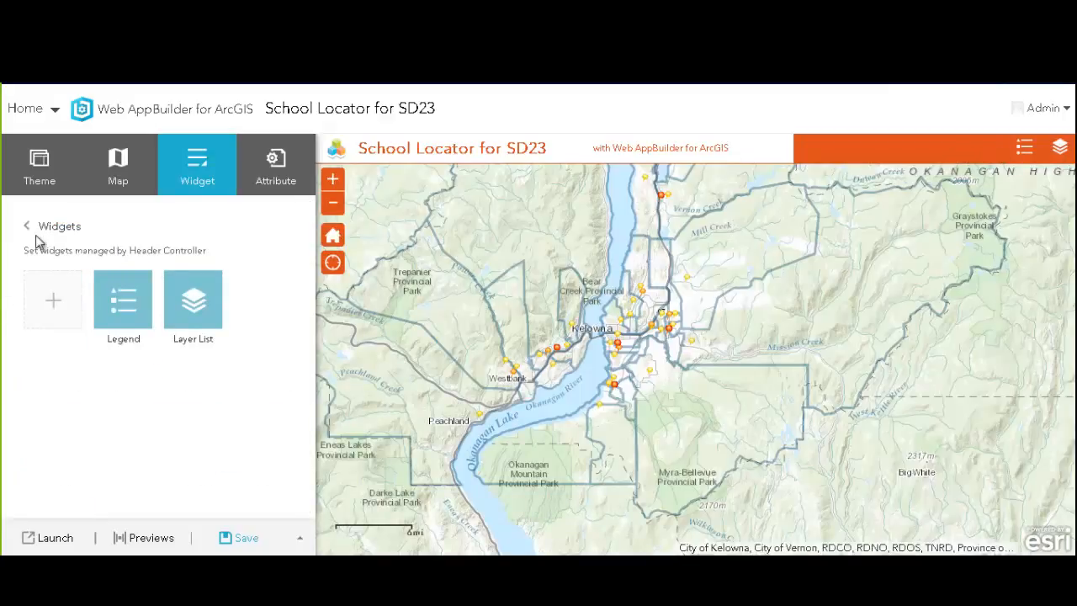
{"action": "left_click", "coordinate": [56, 299]}
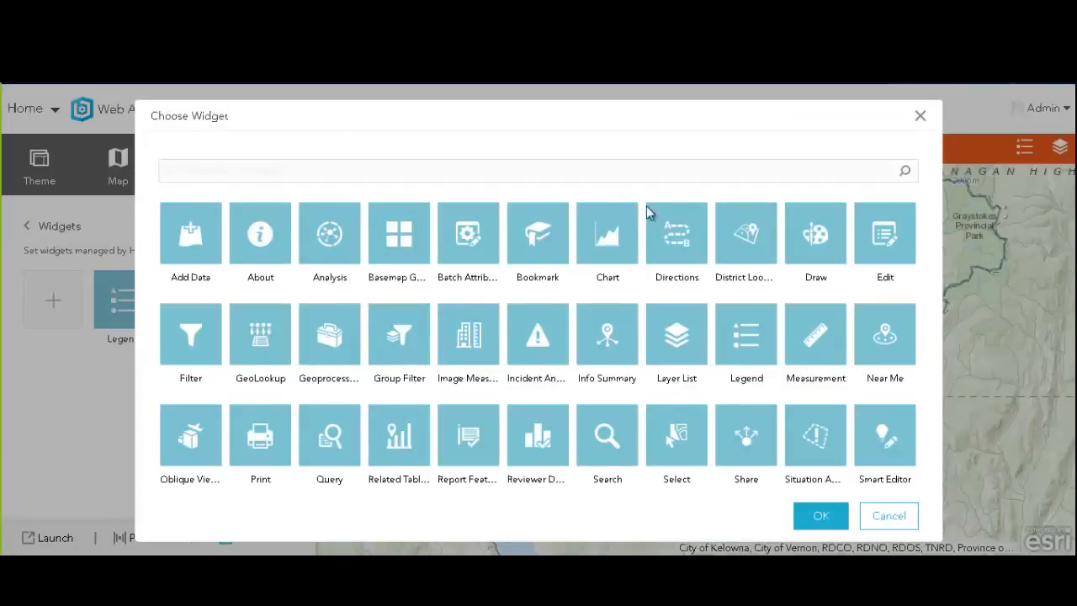
{"action": "left_click", "coordinate": [751, 254]}
{"action": "left_click", "coordinate": [821, 516]}
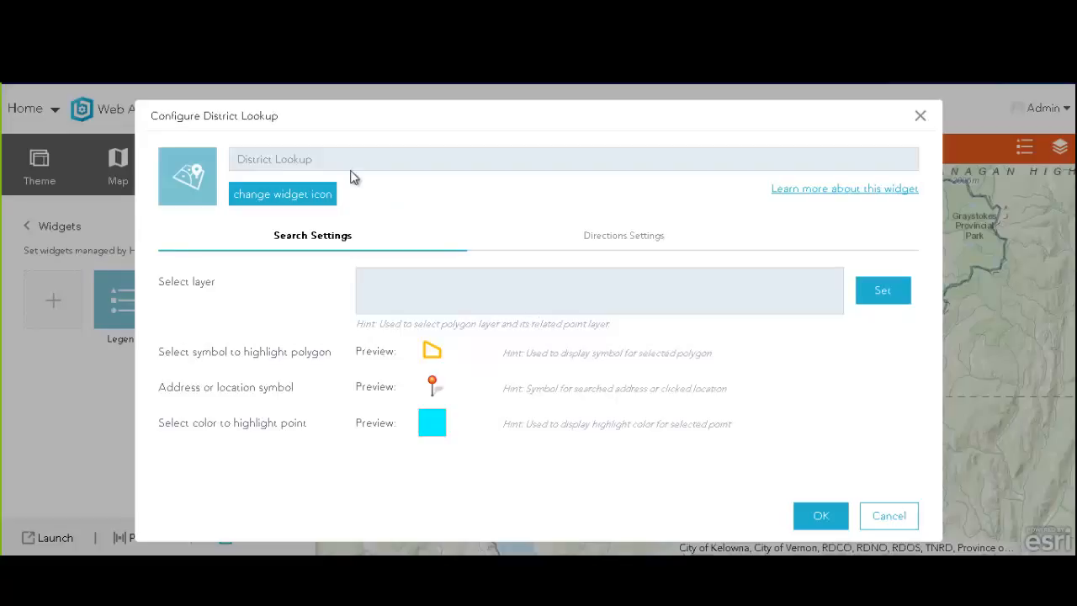
Rename the widget 'School Lookup' and give it the SchoolLocator-White.png icon
{"action": "left_click", "coordinate": [288, 159]}
{"action": "double_click", "coordinate": [257, 159]}
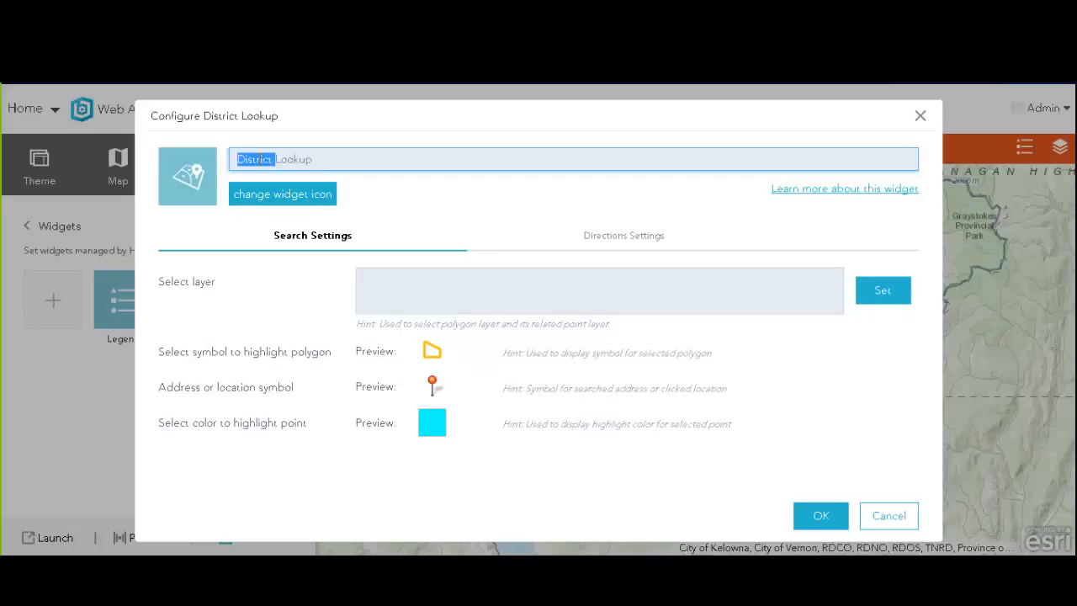
{"action": "type", "text": "School"}
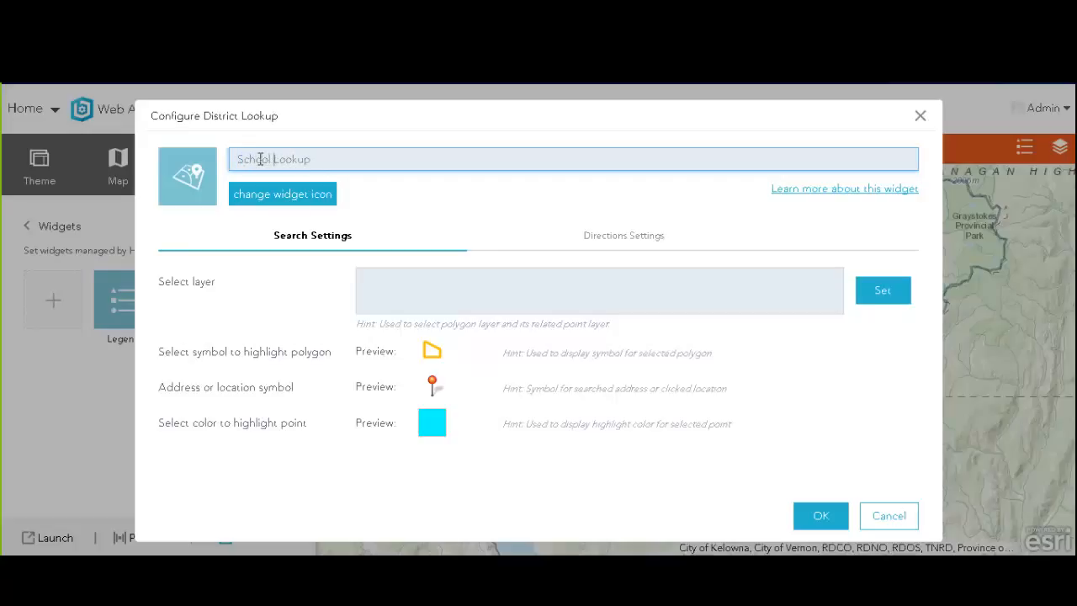
{"action": "left_click", "coordinate": [278, 200]}
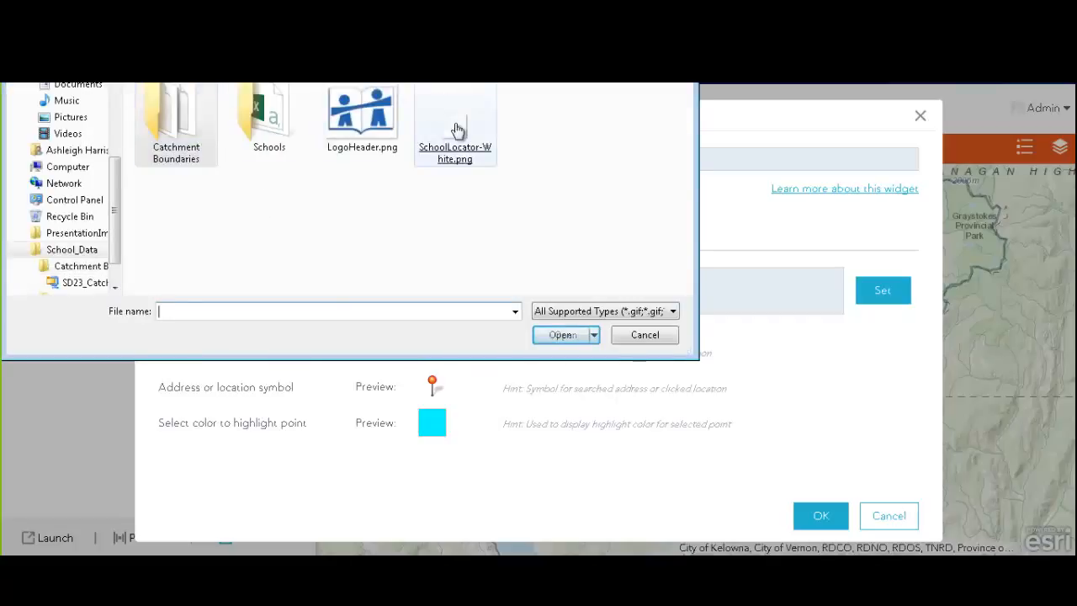
{"action": "double_click", "coordinate": [457, 132]}
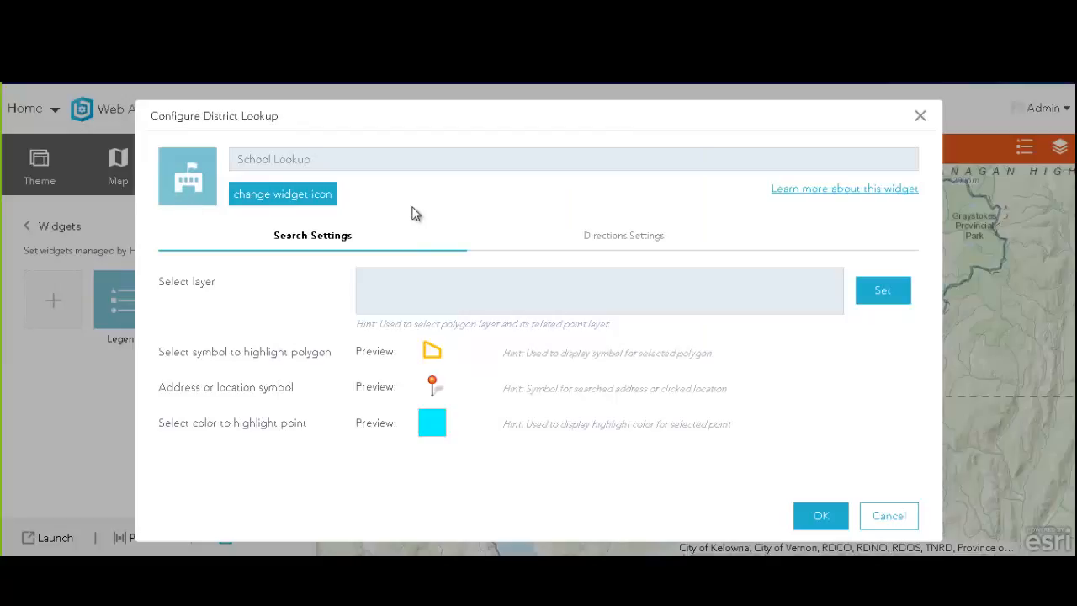
Make it search SchoolLocator - SchoolDistrict polygons with related Educational Facilities points
{"action": "left_click", "coordinate": [878, 293]}
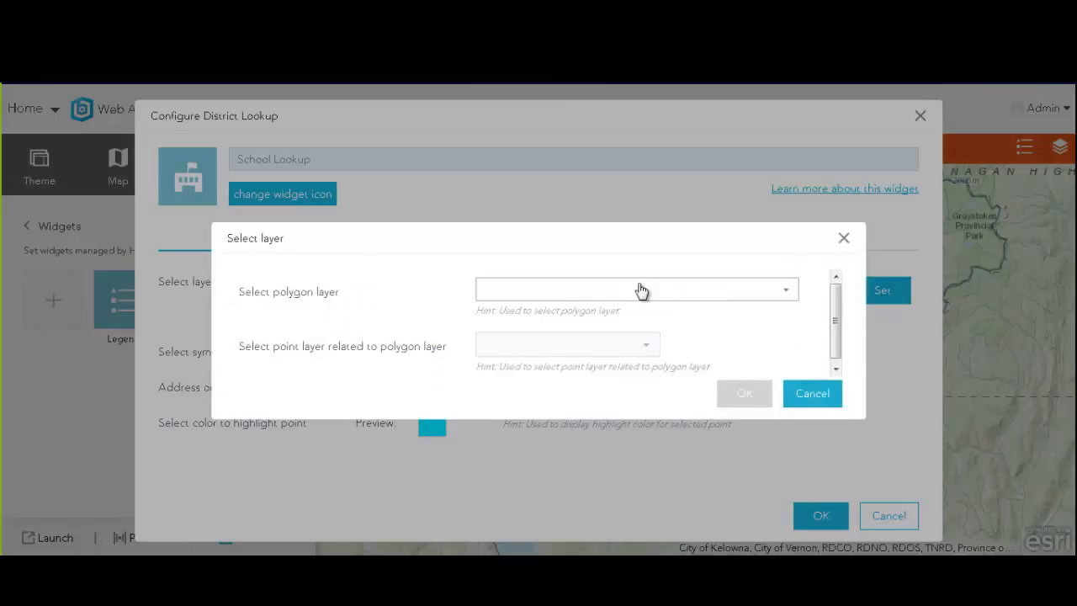
{"action": "left_click", "coordinate": [785, 291]}
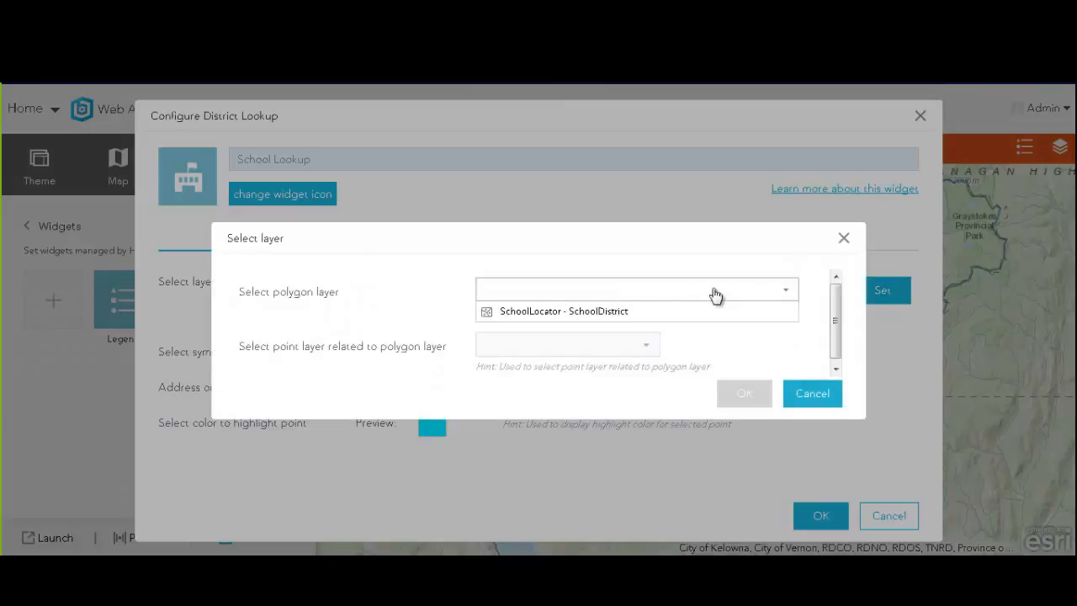
{"action": "left_click", "coordinate": [592, 311]}
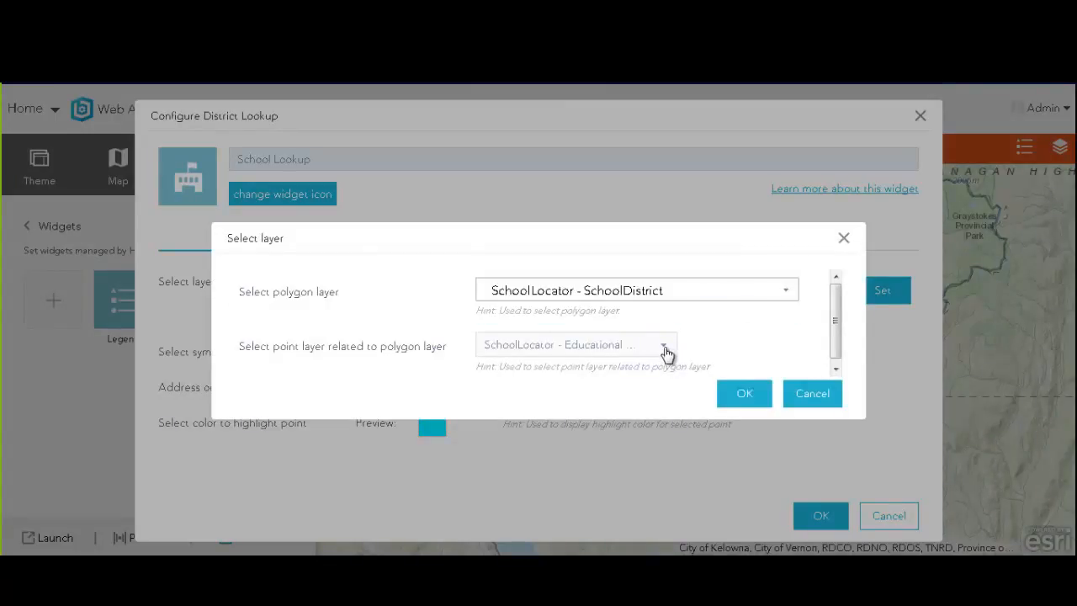
{"action": "left_click", "coordinate": [665, 352]}
{"action": "left_click", "coordinate": [602, 365]}
{"action": "left_click", "coordinate": [745, 393]}
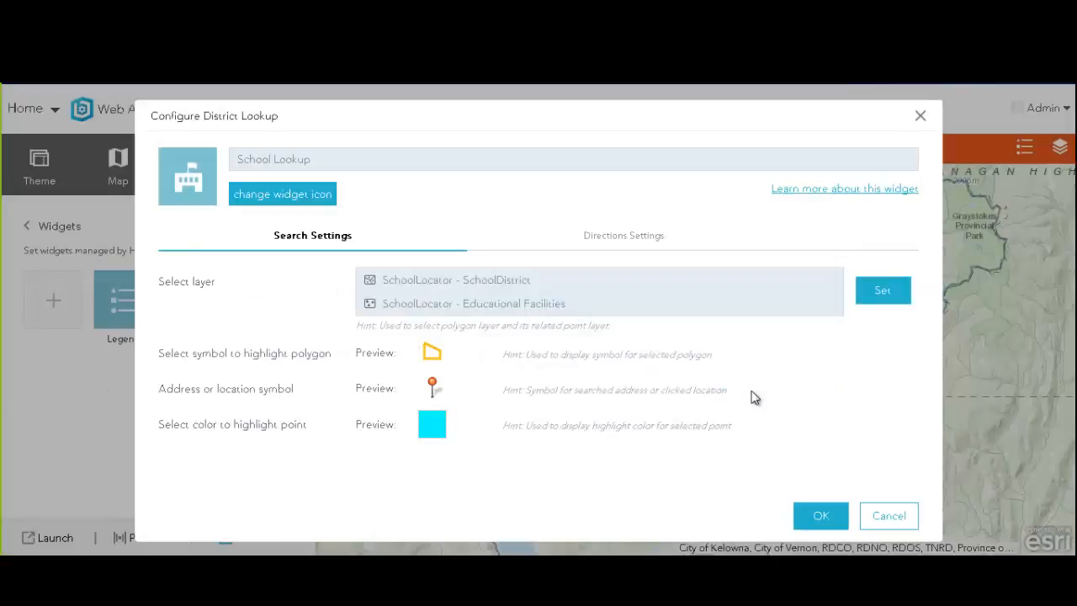
{"action": "left_click", "coordinate": [599, 239]}
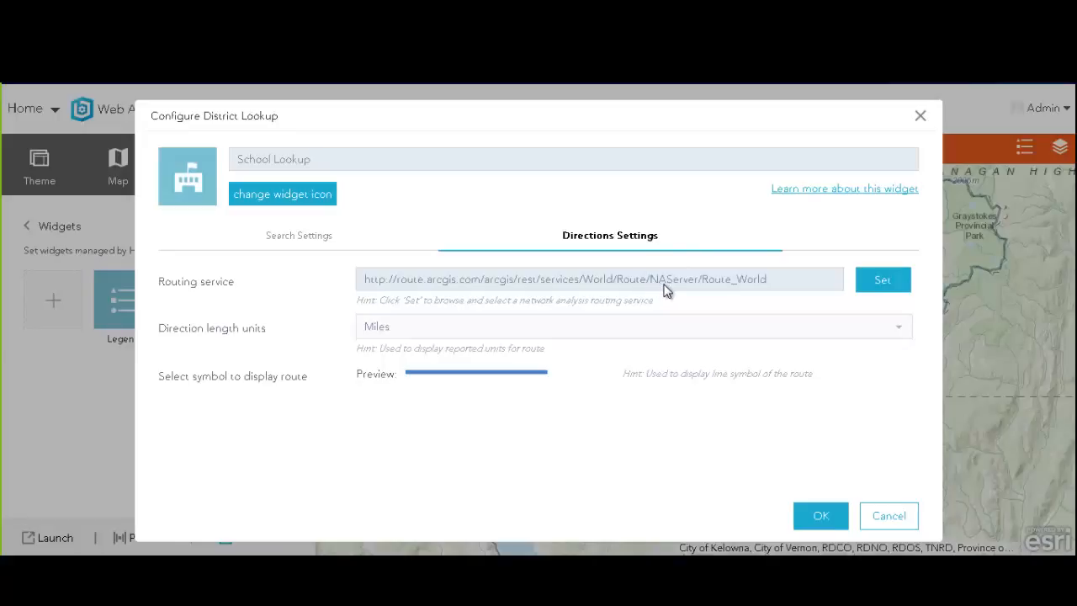
Route School Lookup directions with PublicRoutingService Route_NorthAmerica in Kilometers and save the widget
{"action": "left_click", "coordinate": [883, 282]}
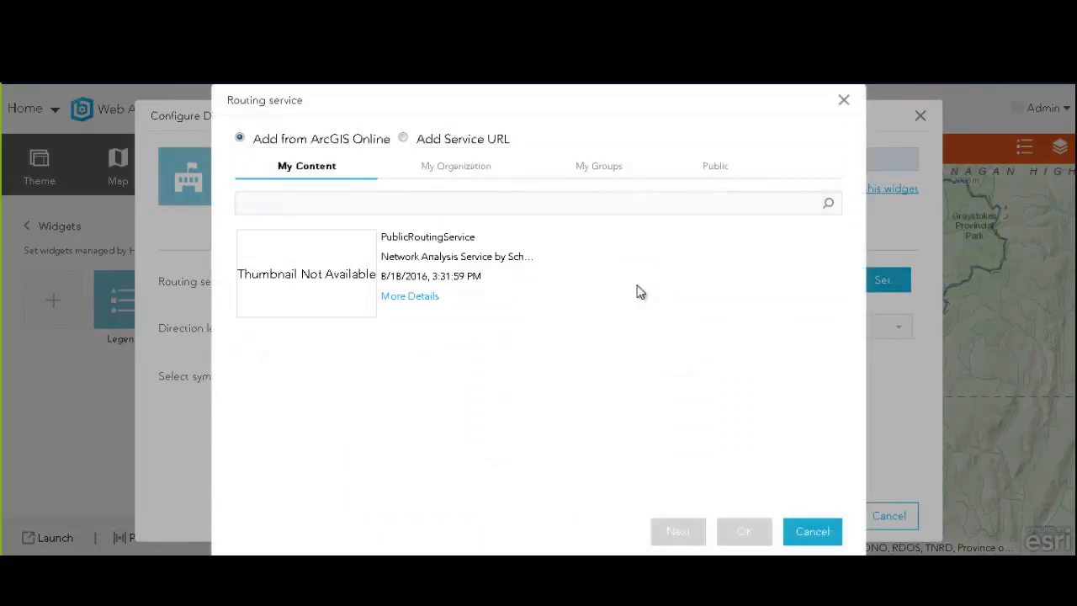
{"action": "left_click", "coordinate": [327, 276]}
{"action": "left_click", "coordinate": [699, 536]}
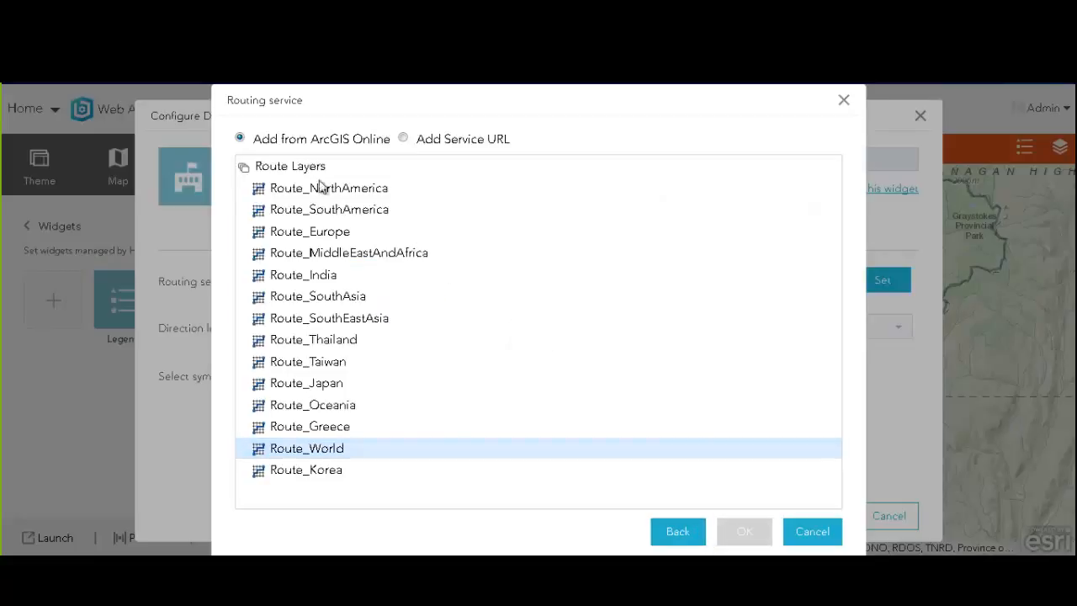
{"action": "left_click", "coordinate": [321, 190]}
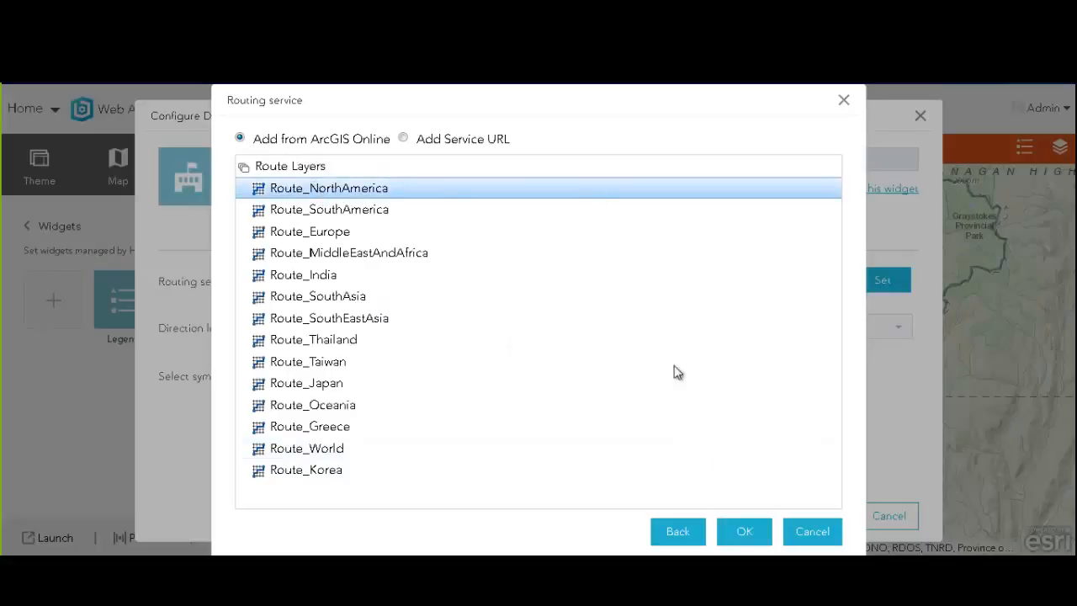
{"action": "left_click", "coordinate": [735, 531]}
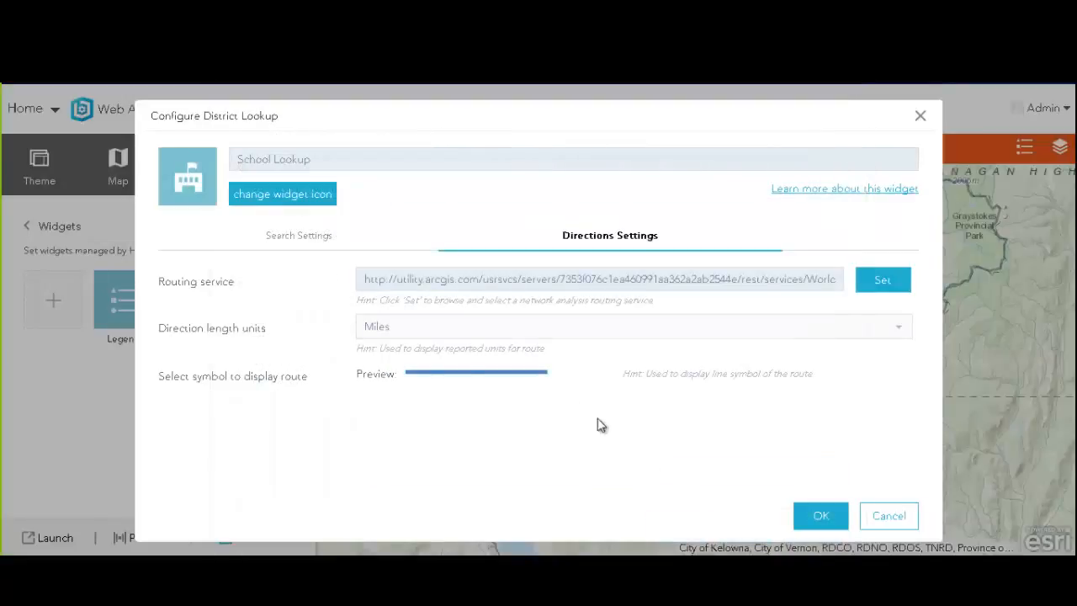
{"action": "left_click", "coordinate": [420, 330]}
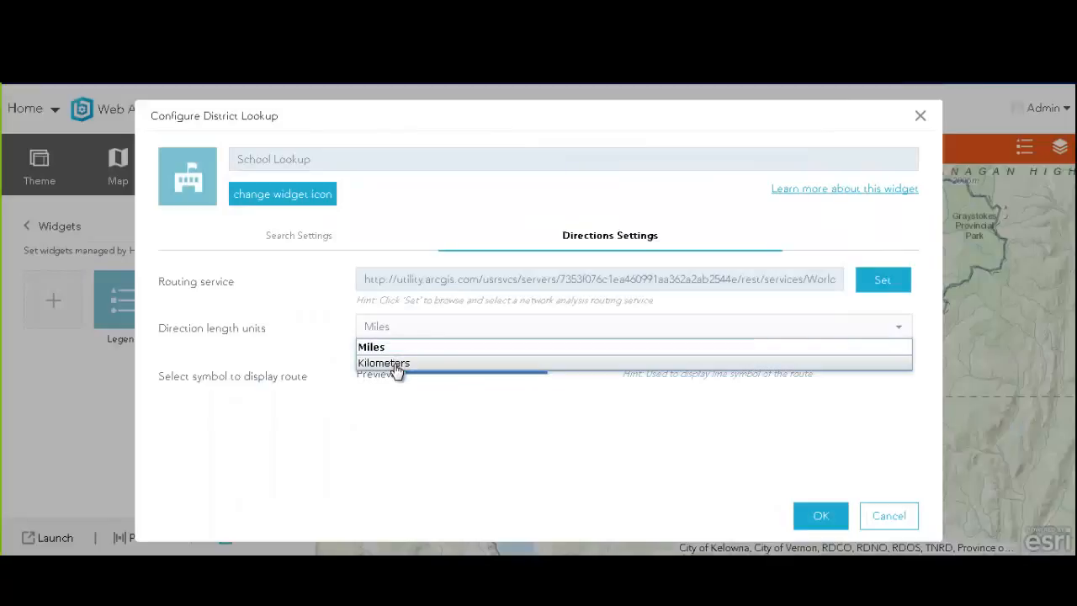
{"action": "left_click", "coordinate": [394, 364]}
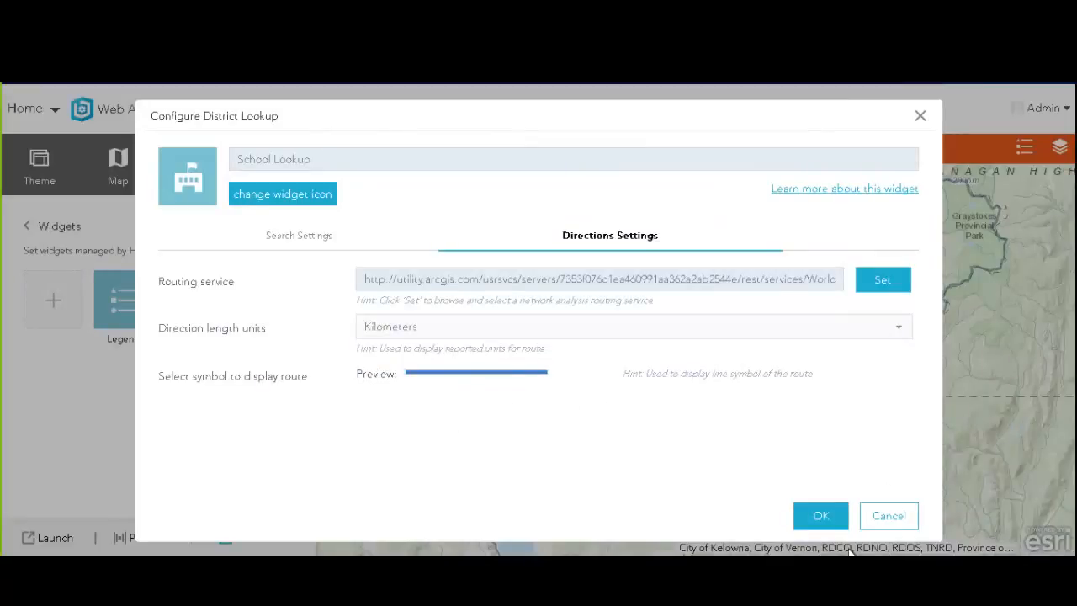
{"action": "left_click", "coordinate": [818, 520]}
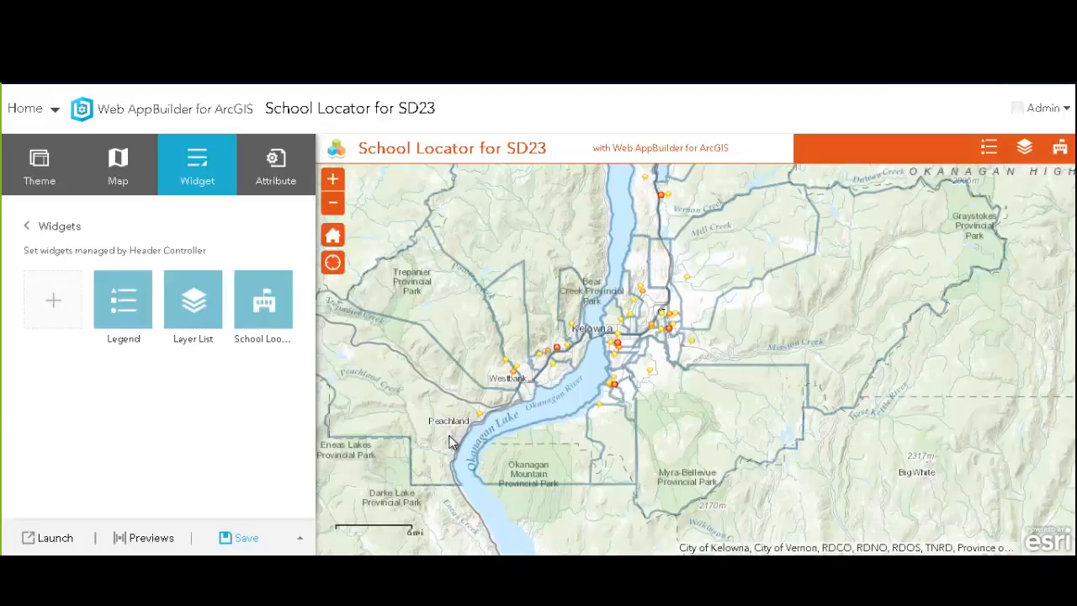
{"action": "left_click", "coordinate": [284, 173]}
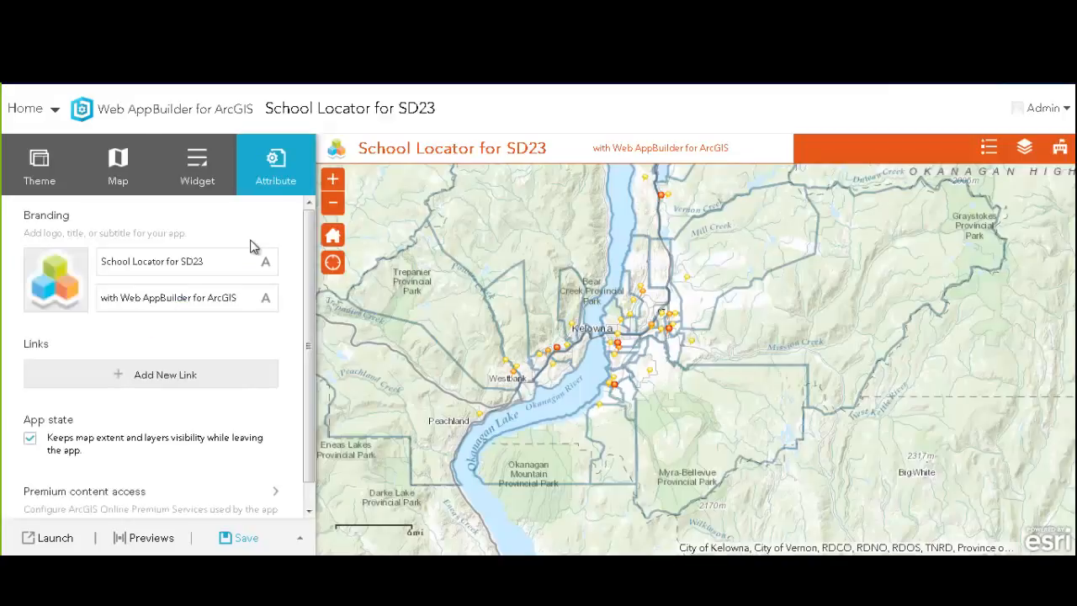
Retitle the app 'School Locator' with the subtitle 'Central Okanagan SD 23'
{"action": "left_click", "coordinate": [203, 263]}
{"action": "left_click_drag", "start_coordinate": [169, 261], "coordinate": [230, 262]}
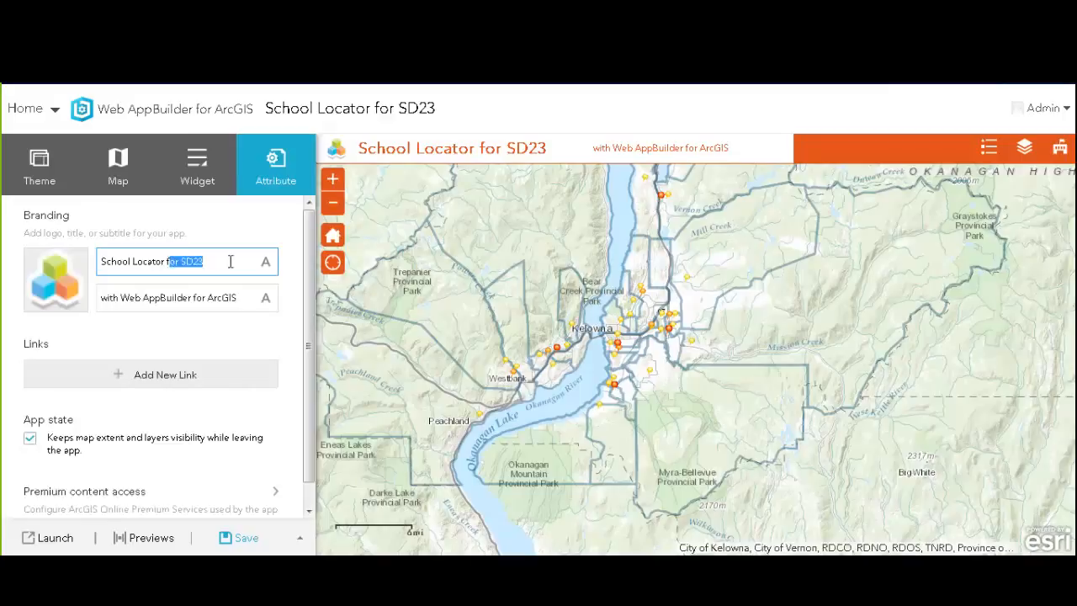
{"action": "key", "text": "BackSpace"}
{"action": "left_click_drag", "start_coordinate": [246, 296], "coordinate": [92, 296]}
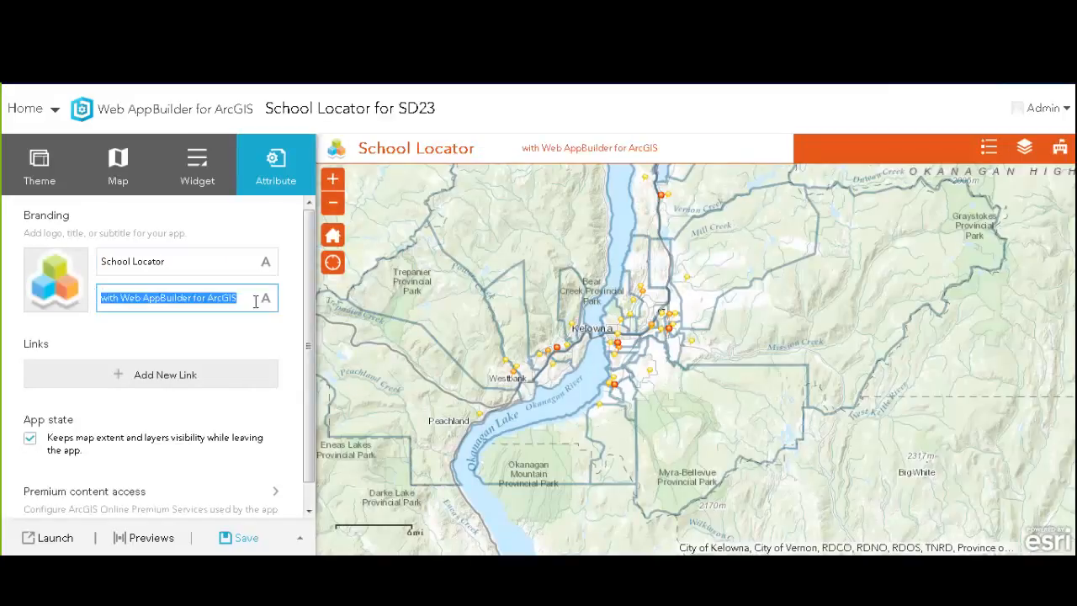
{"action": "type", "text": "Central O"}
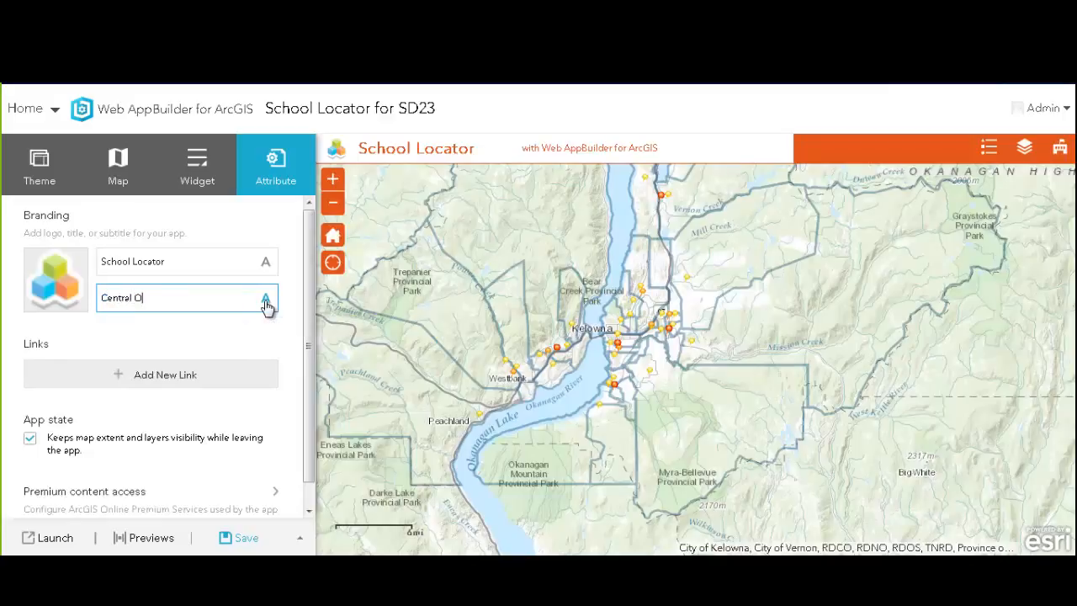
{"action": "type", "text": "kanagan SD 23"}
Set LogoHeader.png as the app logo and save the app
{"action": "left_click", "coordinate": [58, 285]}
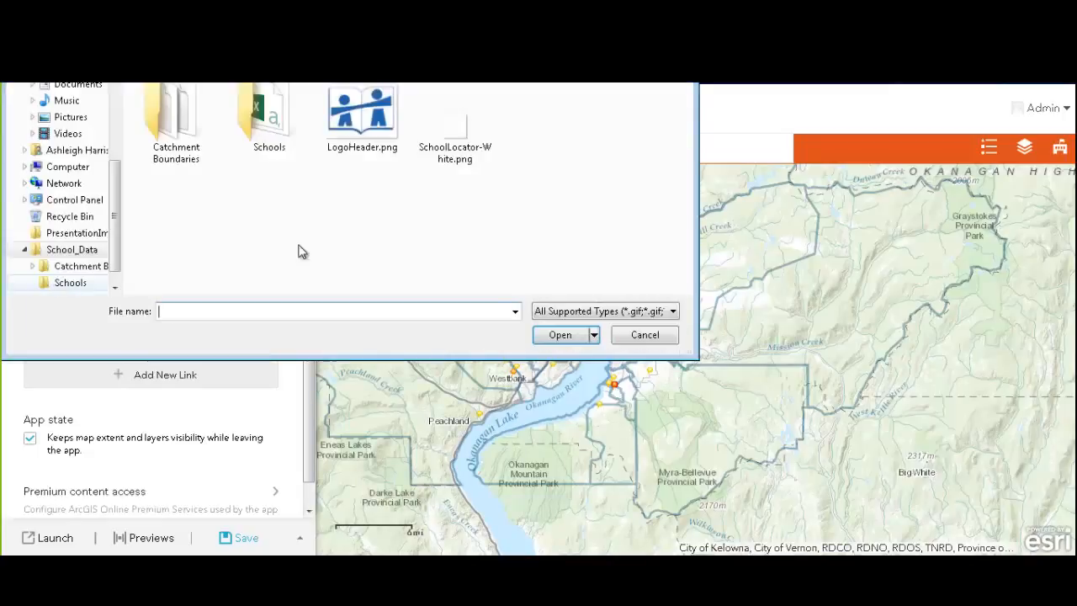
{"action": "double_click", "coordinate": [364, 115]}
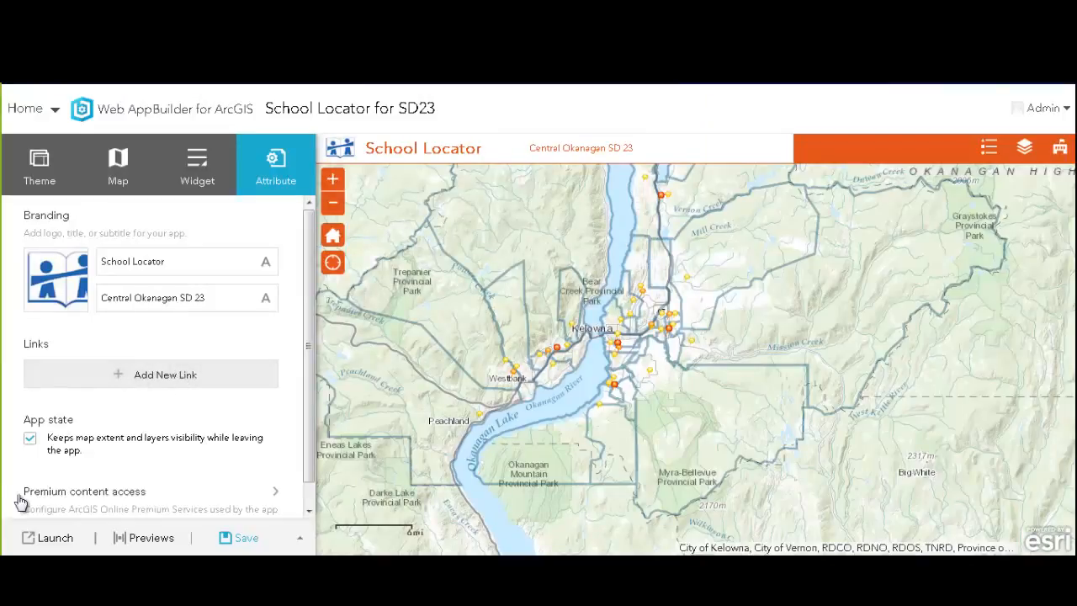
{"action": "left_click", "coordinate": [232, 536]}
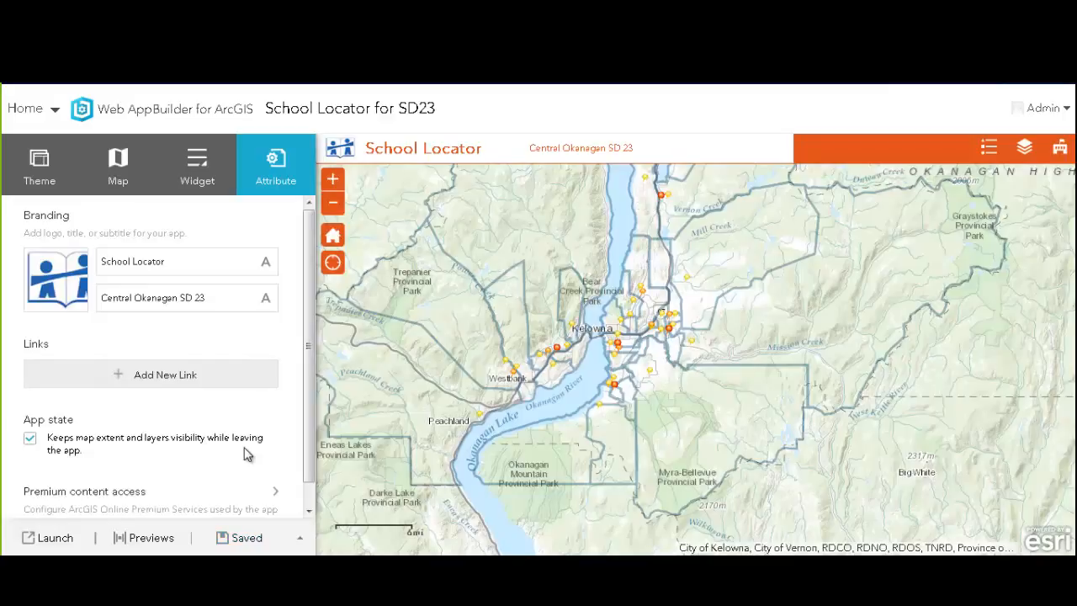
{"action": "left_click", "coordinate": [49, 537]}
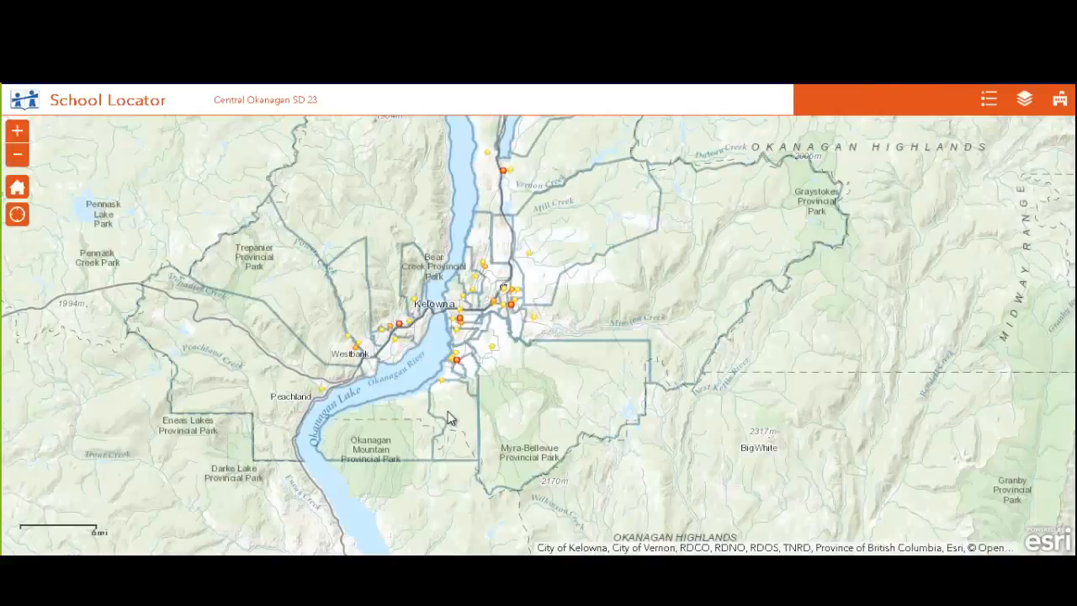
{"action": "left_click", "coordinate": [1059, 101]}
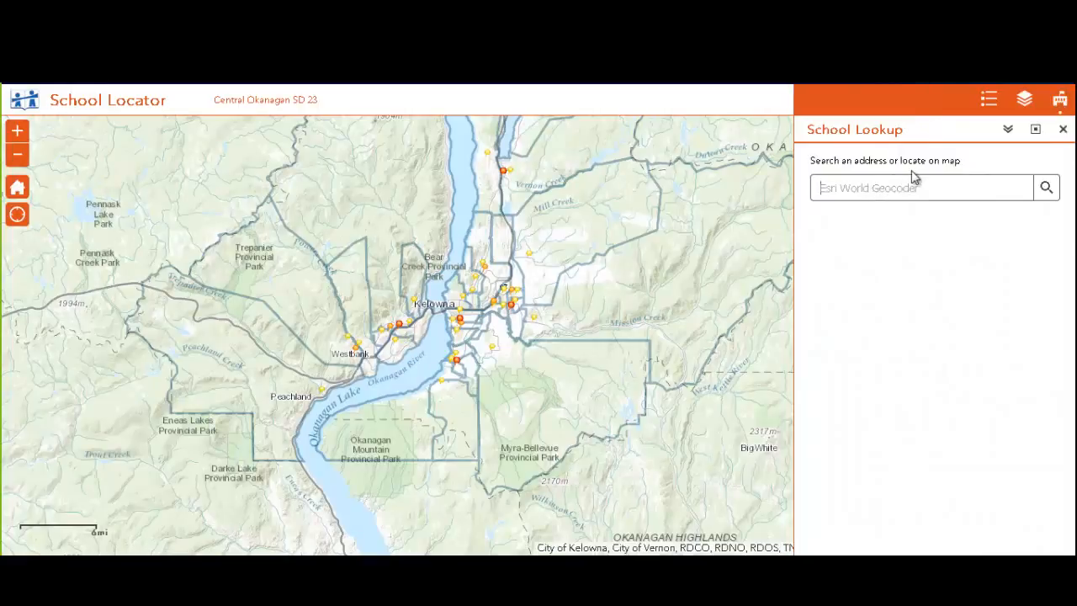
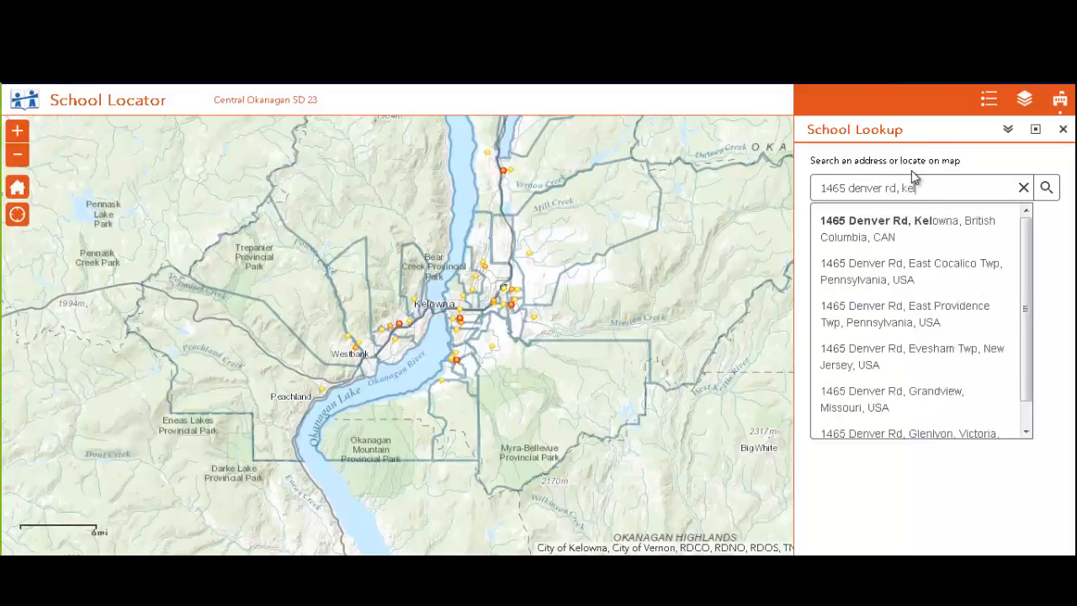
{"action": "left_click", "coordinate": [925, 229]}
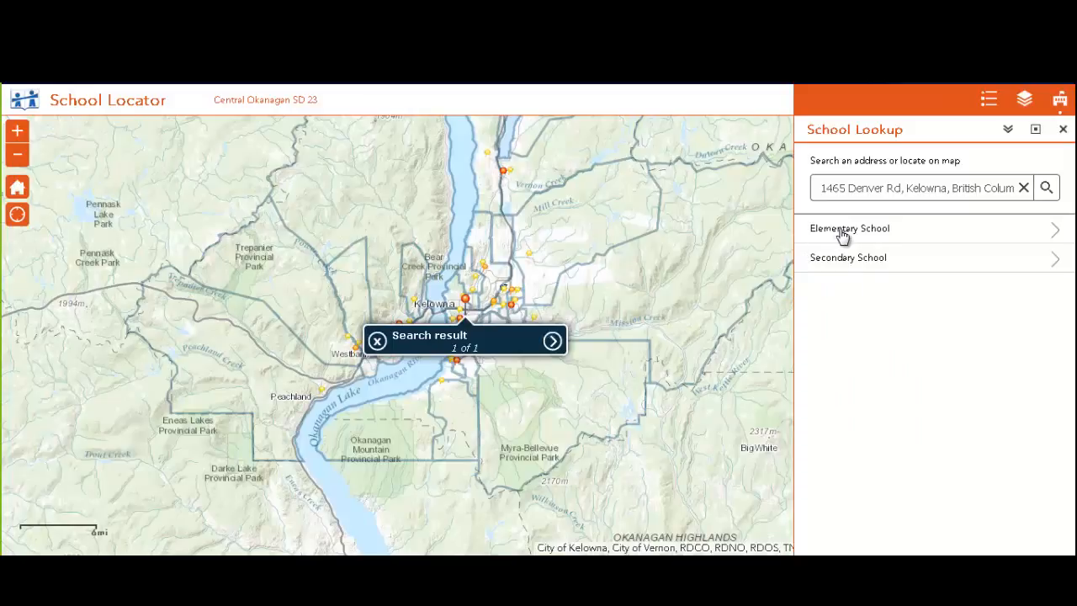
{"action": "left_click", "coordinate": [841, 233]}
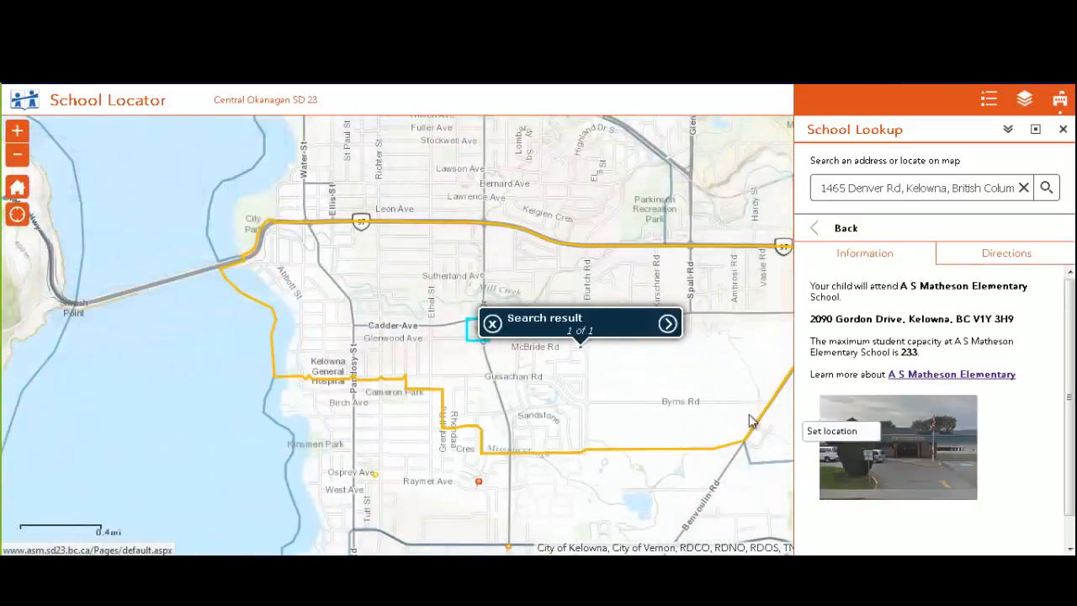
{"action": "left_click", "coordinate": [492, 324]}
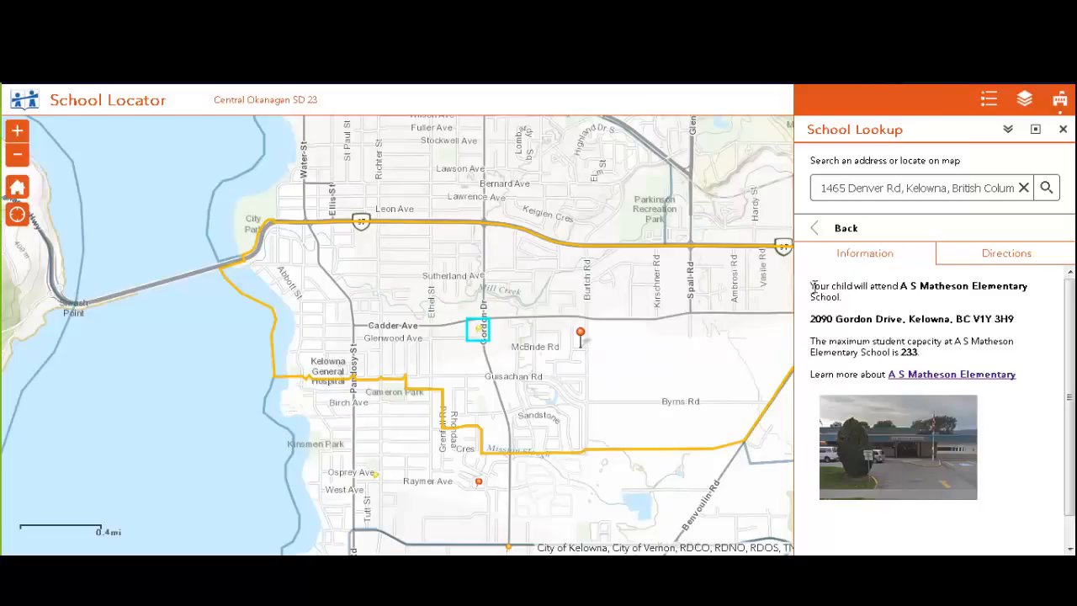
{"action": "left_click_drag", "start_coordinate": [813, 290], "coordinate": [1047, 436]}
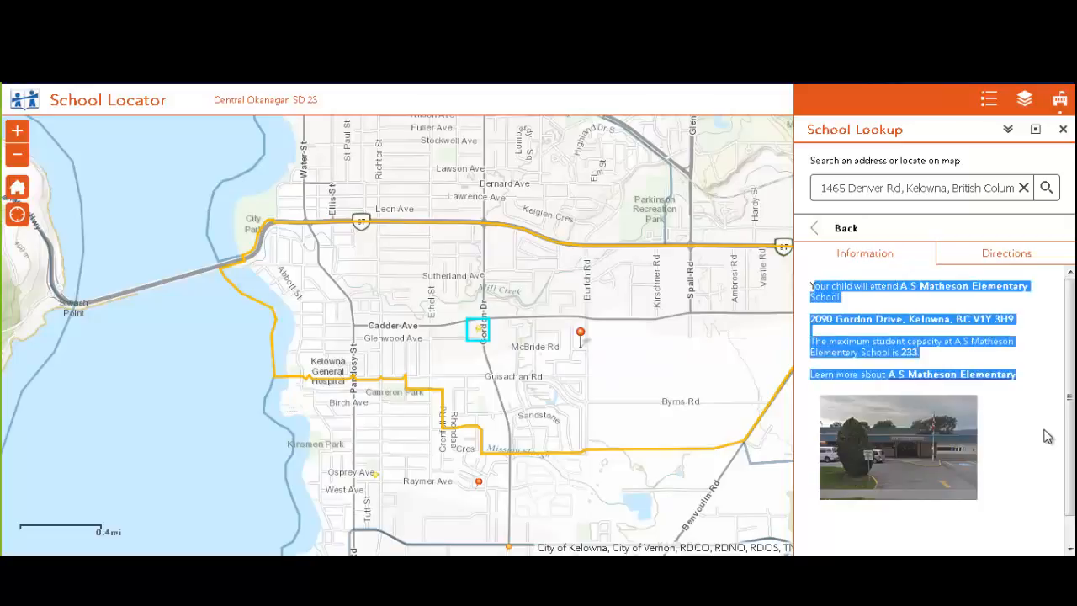
{"action": "left_click", "coordinate": [1050, 480]}
Check the secondary school, then get the 1.3 km route to A S Matheson Elementary
{"action": "left_click", "coordinate": [844, 237]}
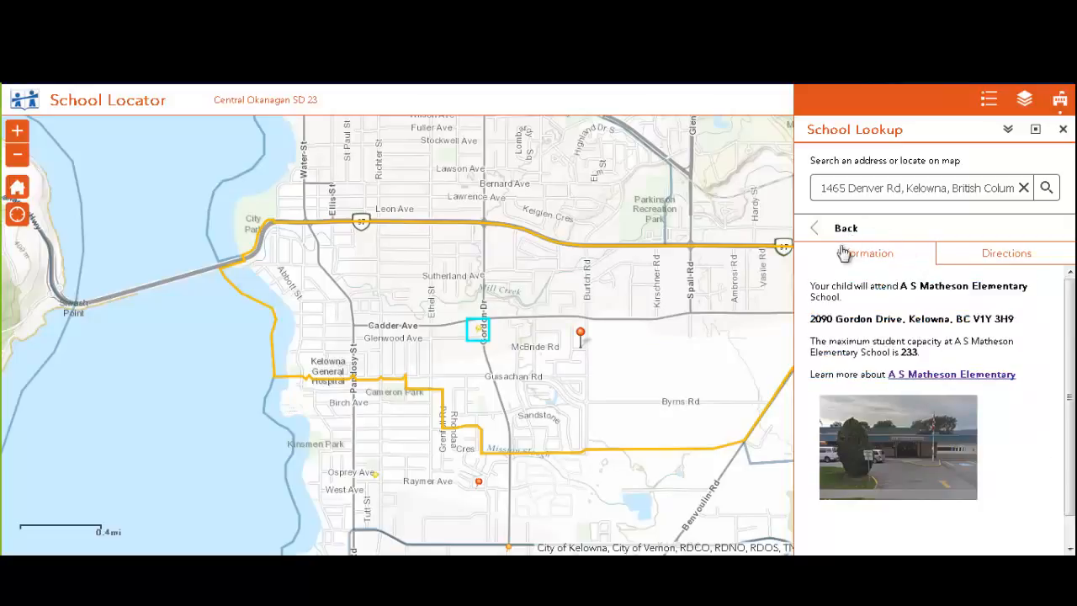
{"action": "left_click", "coordinate": [841, 262]}
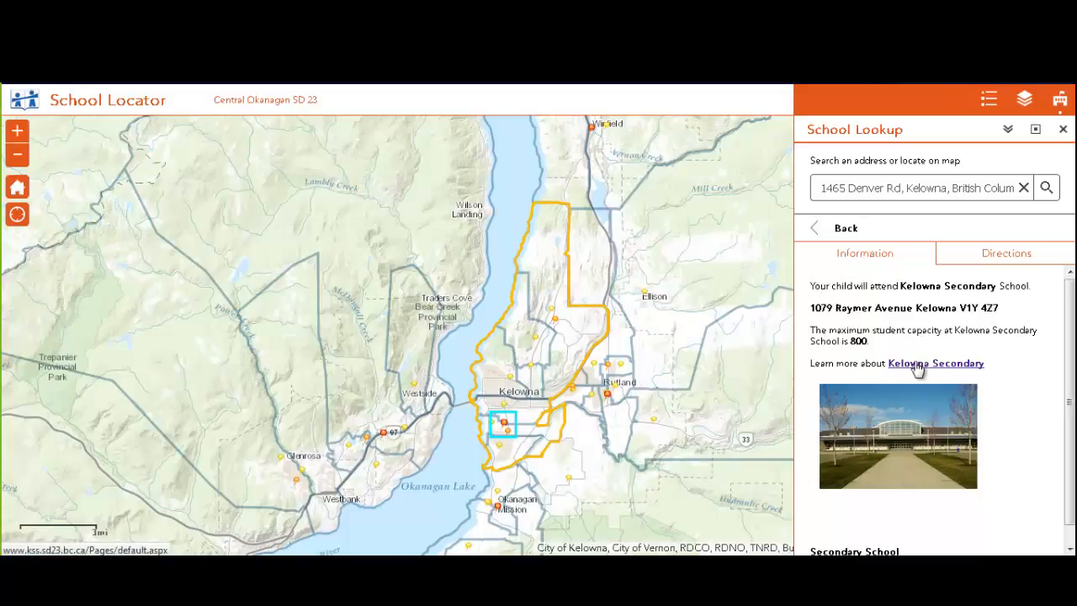
{"action": "left_click", "coordinate": [848, 233]}
{"action": "left_click", "coordinate": [843, 235]}
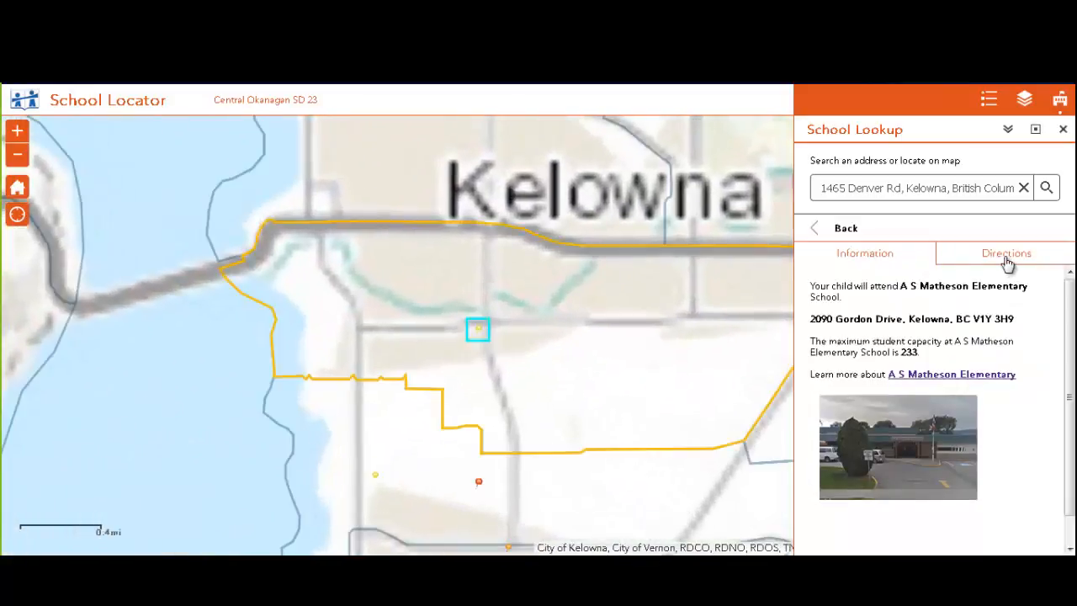
{"action": "left_click", "coordinate": [1007, 263]}
{"action": "left_click", "coordinate": [1013, 354]}
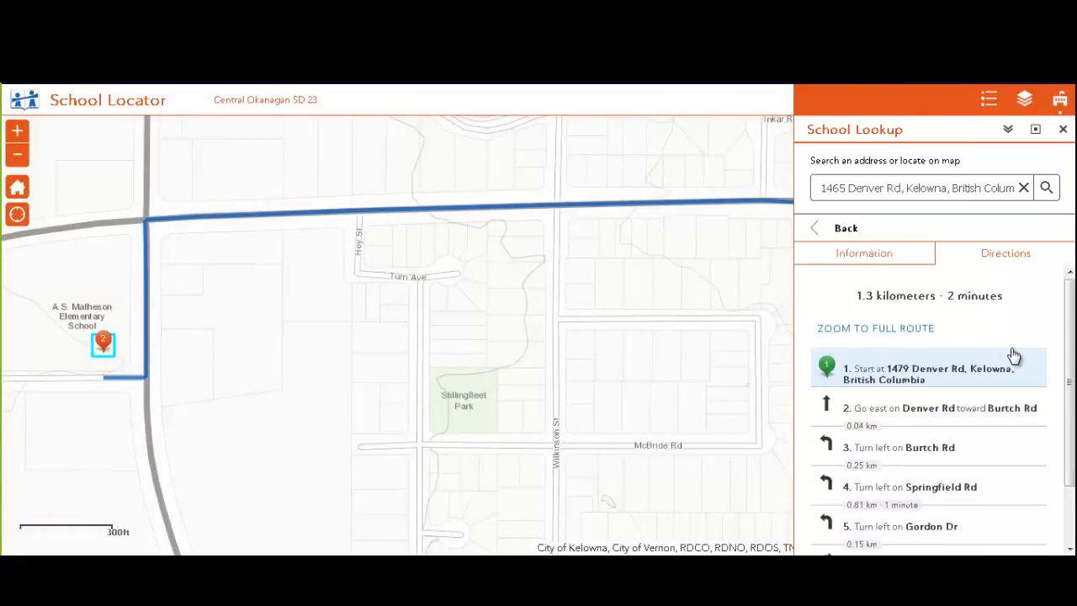
{"action": "left_click", "coordinate": [845, 228]}
{"action": "scroll", "coordinate": [308, 486], "scroll_direction": "down", "scroll_amount": 1}
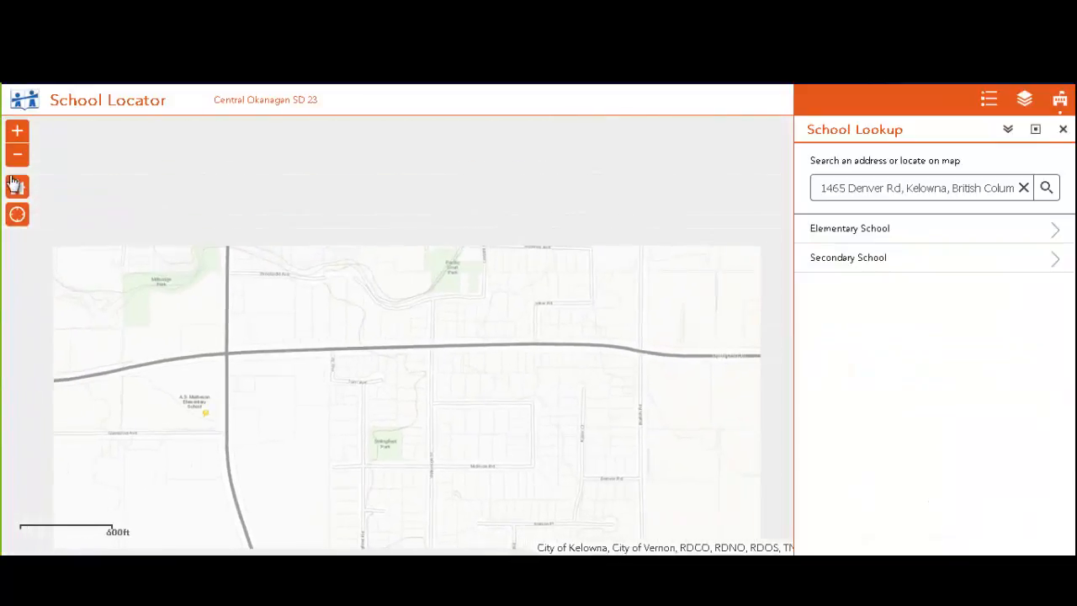
Leave the app and open the School Locator folder in My Content
{"action": "left_click", "coordinate": [16, 186]}
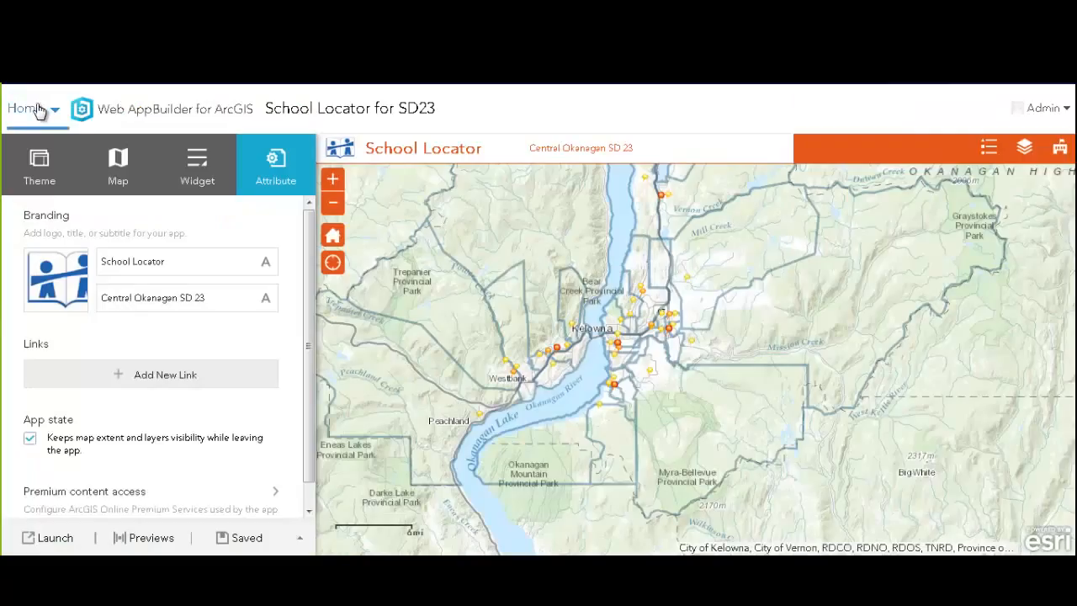
{"action": "left_click", "coordinate": [40, 108]}
{"action": "left_click", "coordinate": [41, 291]}
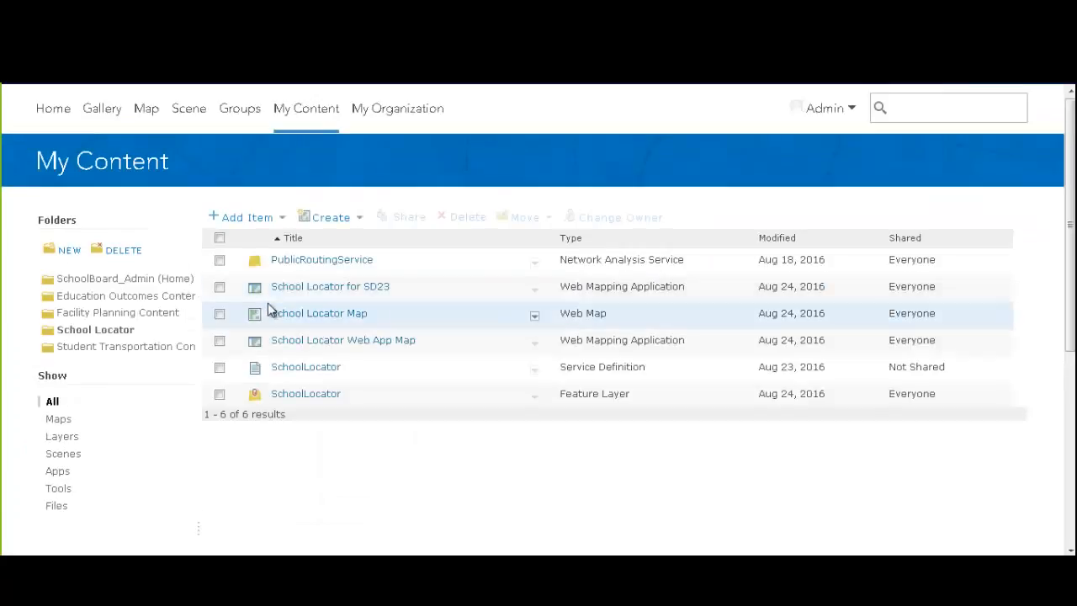
Open School Locator Map in Map Viewer and switch its basemap to Light Gray Canvas
{"action": "left_click", "coordinate": [344, 316]}
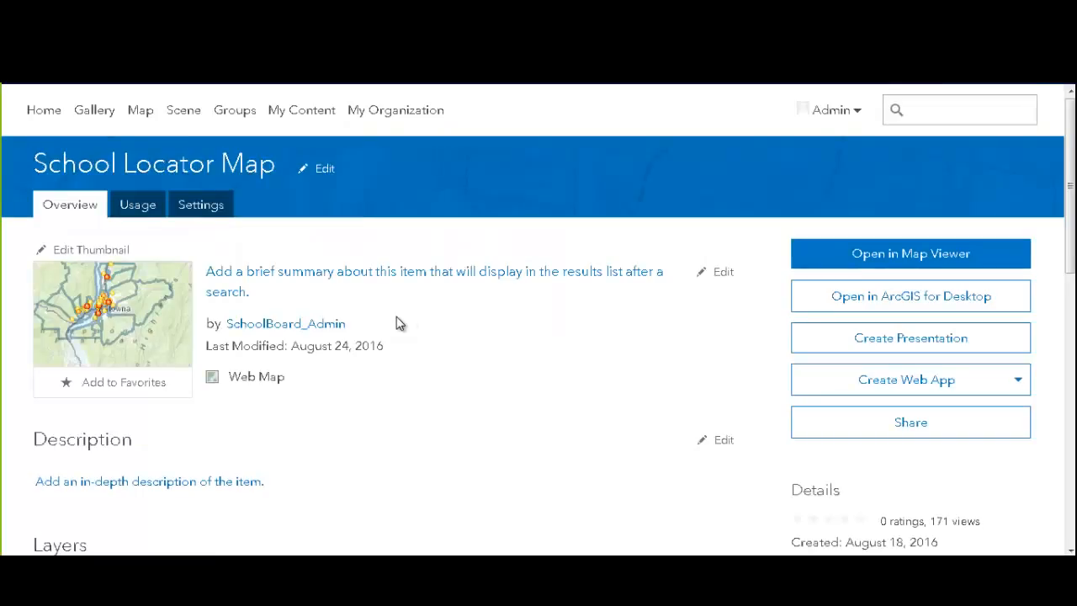
{"action": "left_click", "coordinate": [829, 277]}
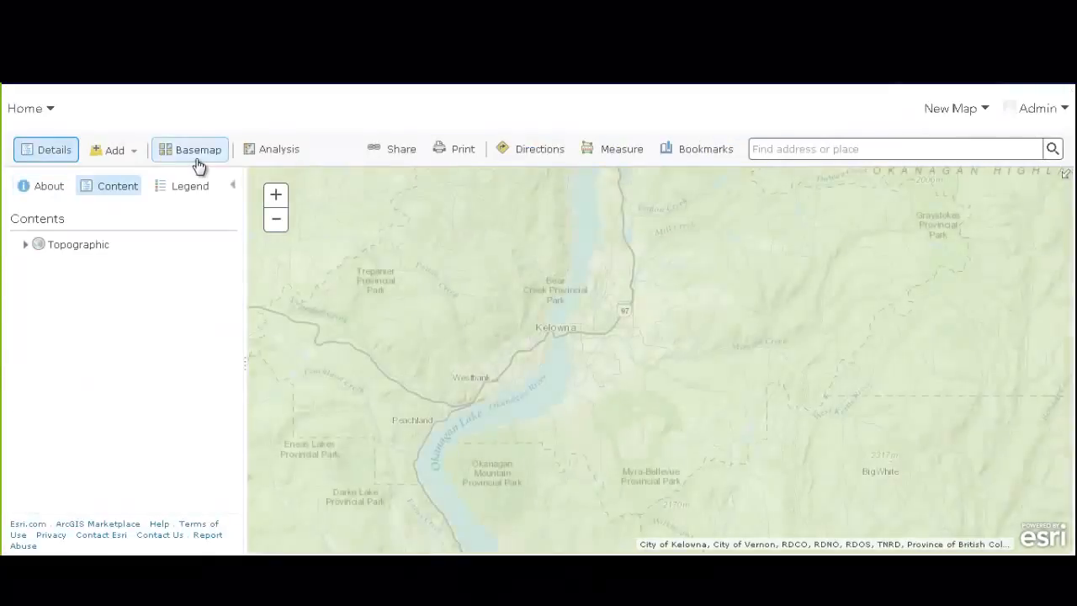
{"action": "left_click", "coordinate": [198, 164]}
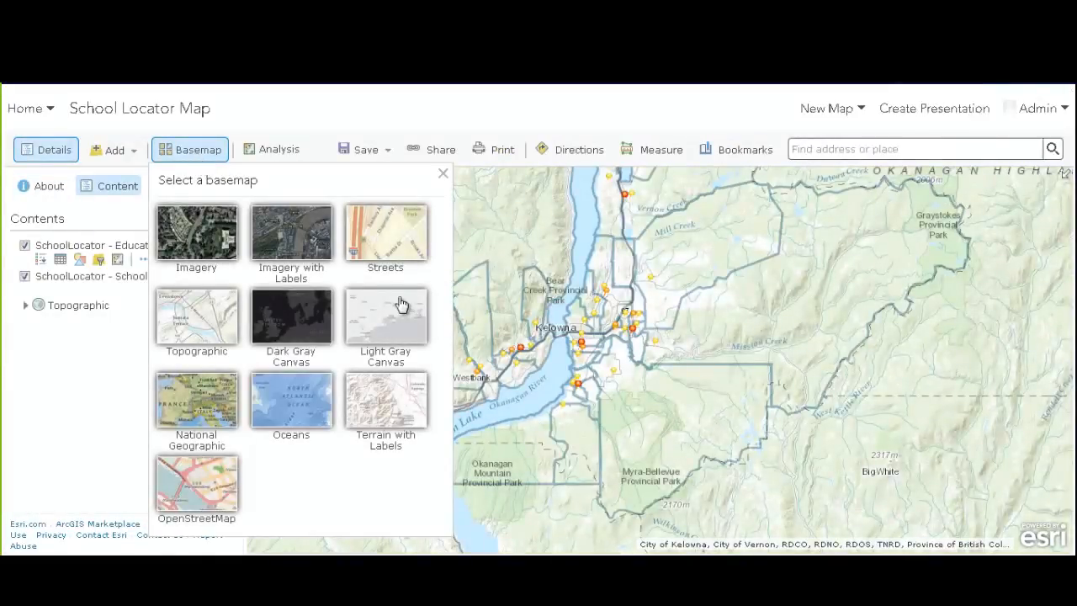
{"action": "left_click", "coordinate": [409, 321]}
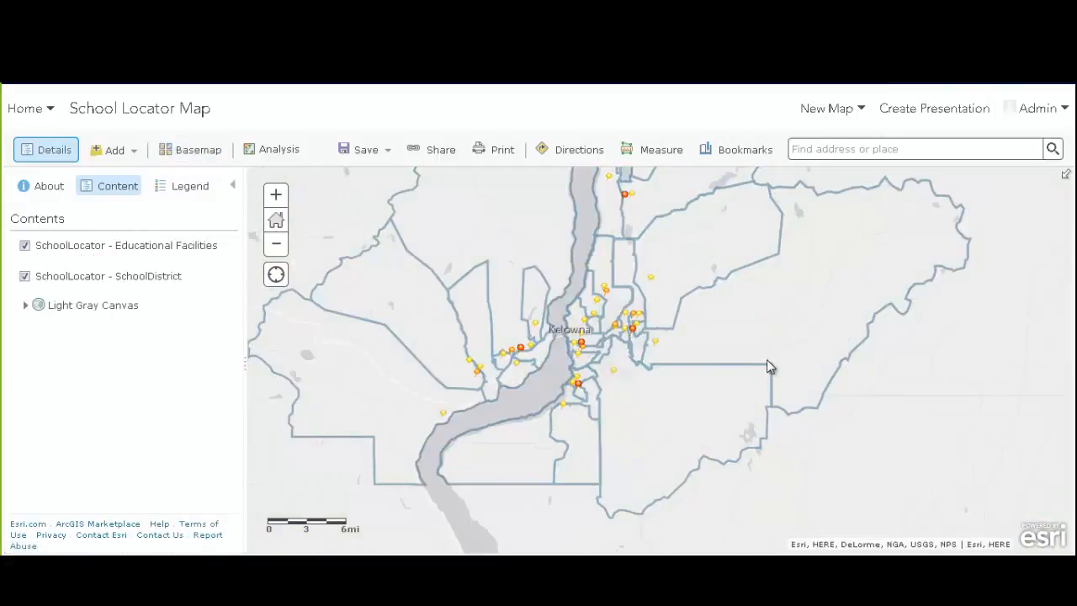
Make the SchoolDistrict layer nearly 100% transparent so the district boundaries fade out
{"action": "left_click_drag", "start_coordinate": [768, 362], "coordinate": [772, 402]}
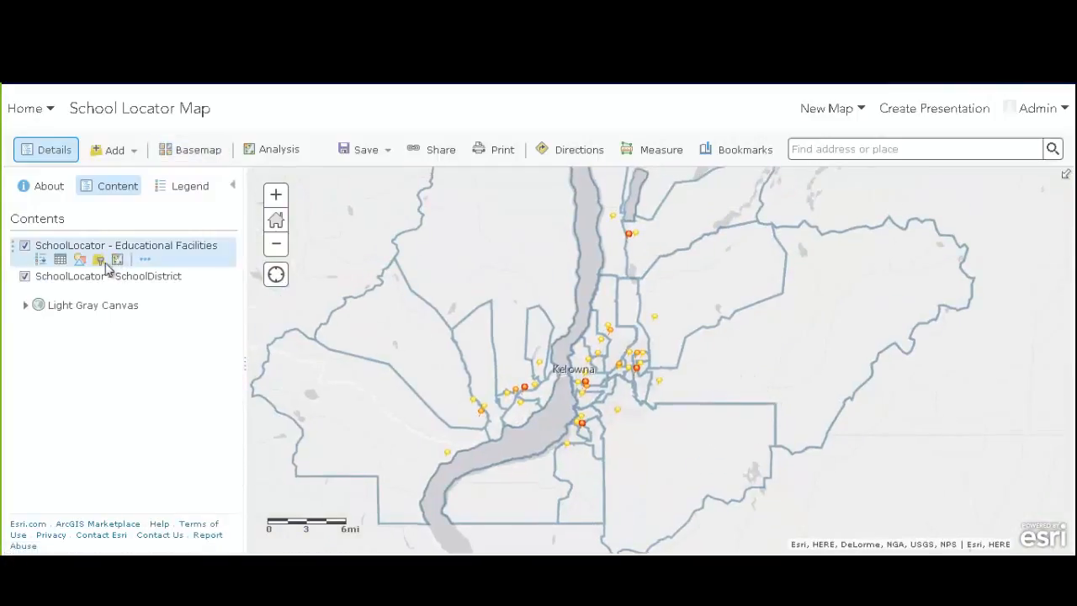
{"action": "mouse_move", "coordinate": [144, 295]}
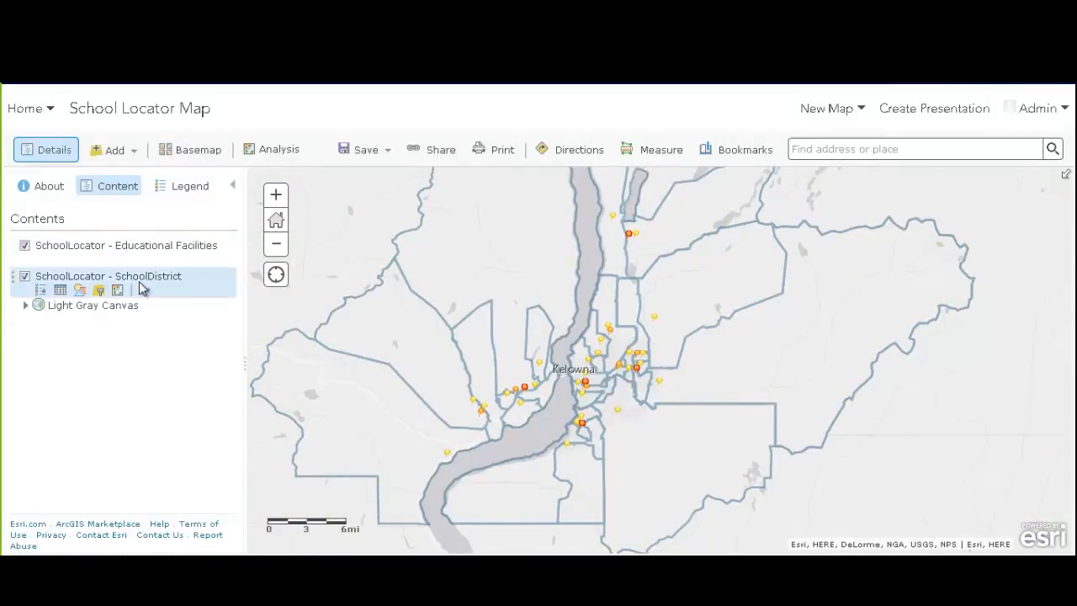
{"action": "left_click", "coordinate": [144, 294]}
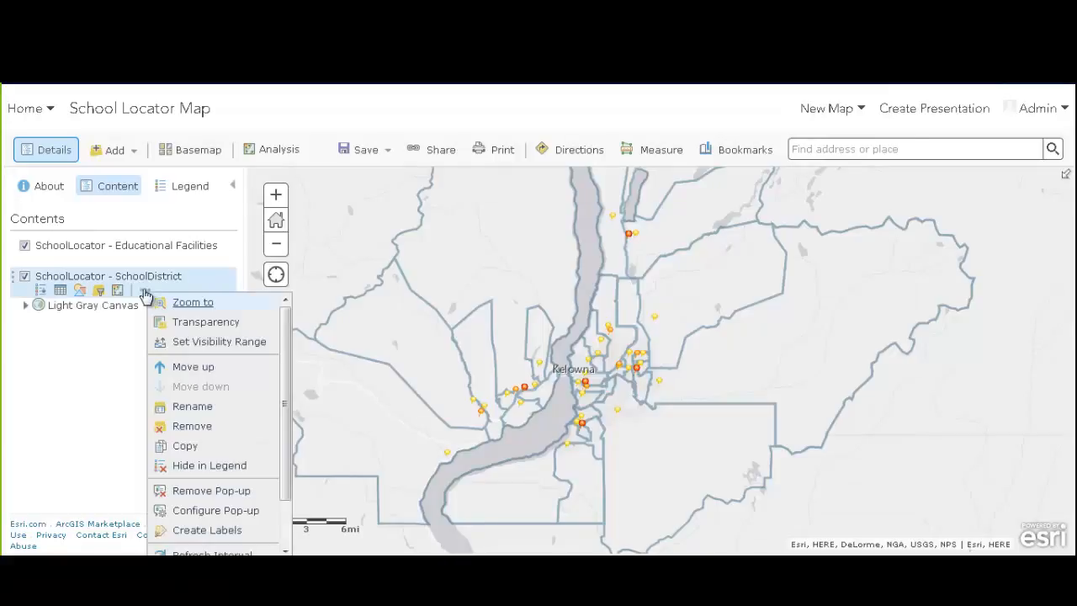
{"action": "left_click", "coordinate": [202, 328]}
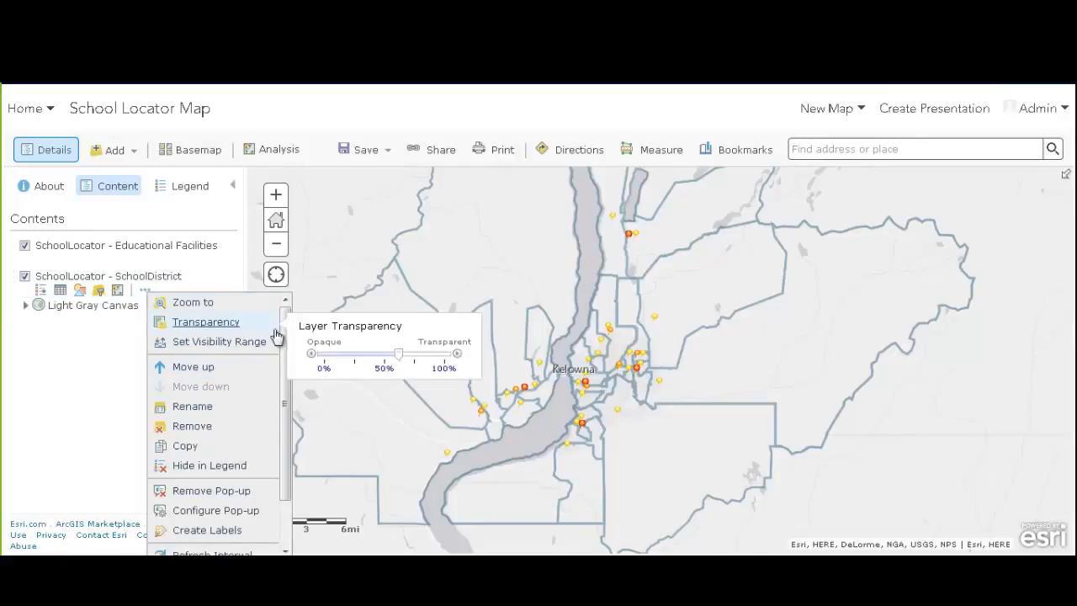
{"action": "left_click_drag", "start_coordinate": [405, 355], "coordinate": [450, 356]}
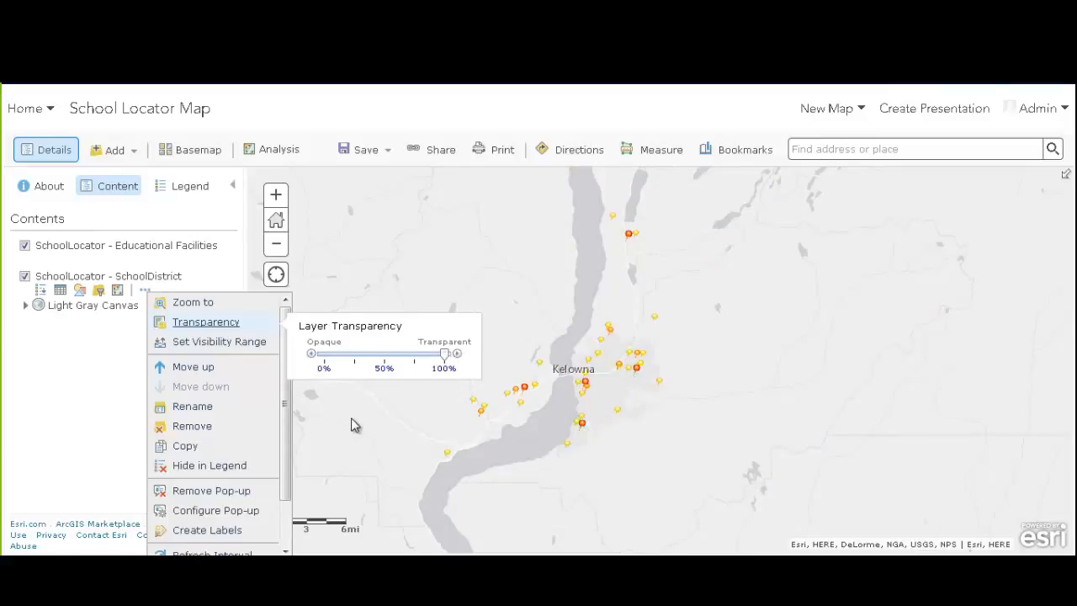
{"action": "left_click", "coordinate": [93, 425]}
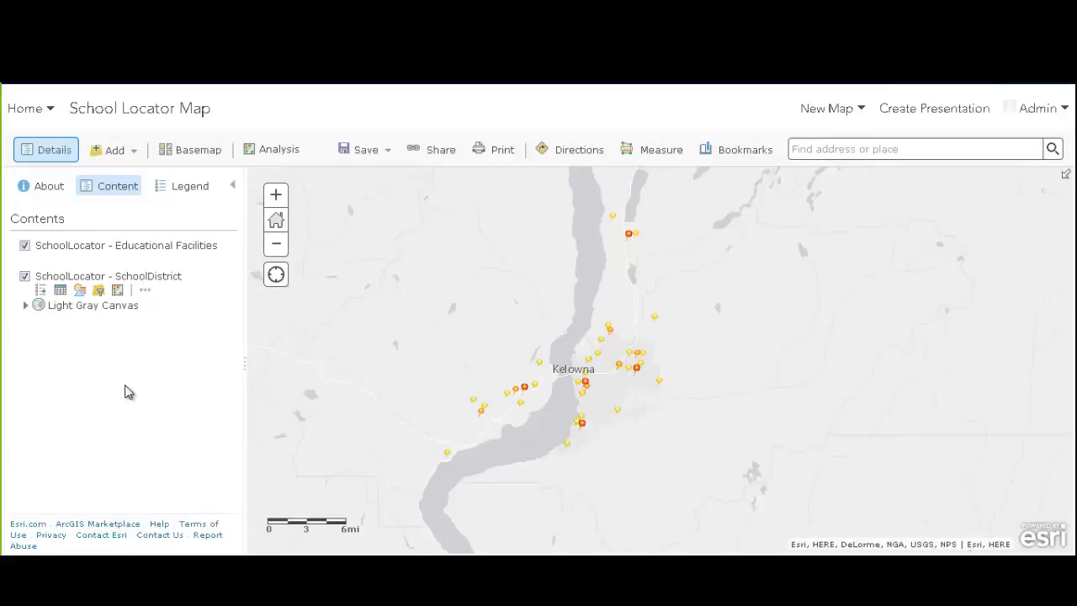
Save the updated map and reload the School Locator app
{"action": "scroll", "coordinate": [722, 397], "scroll_direction": "down", "scroll_amount": 1}
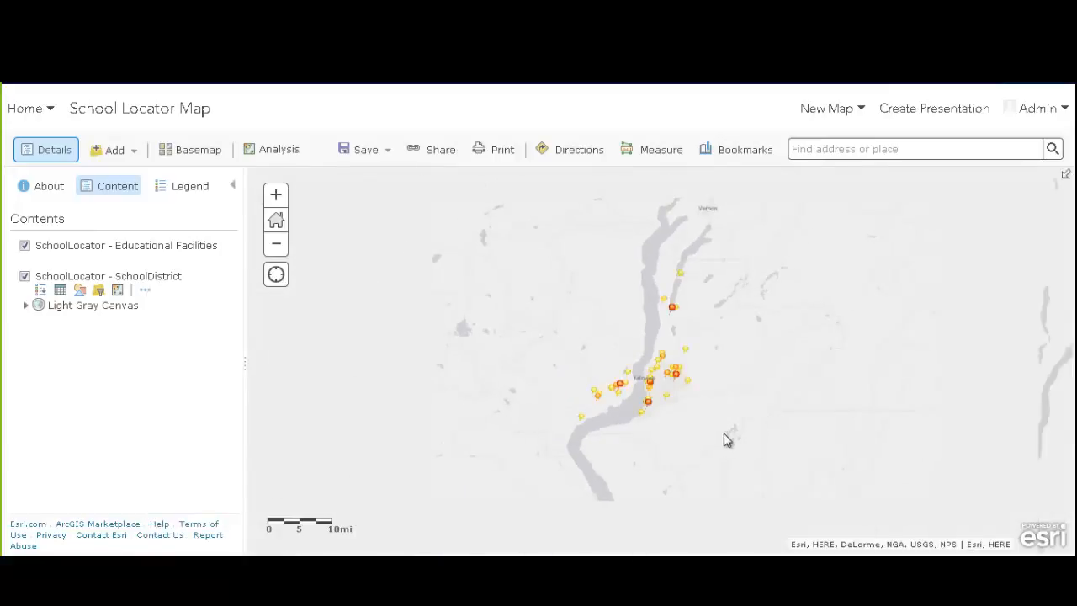
{"action": "left_click", "coordinate": [351, 149]}
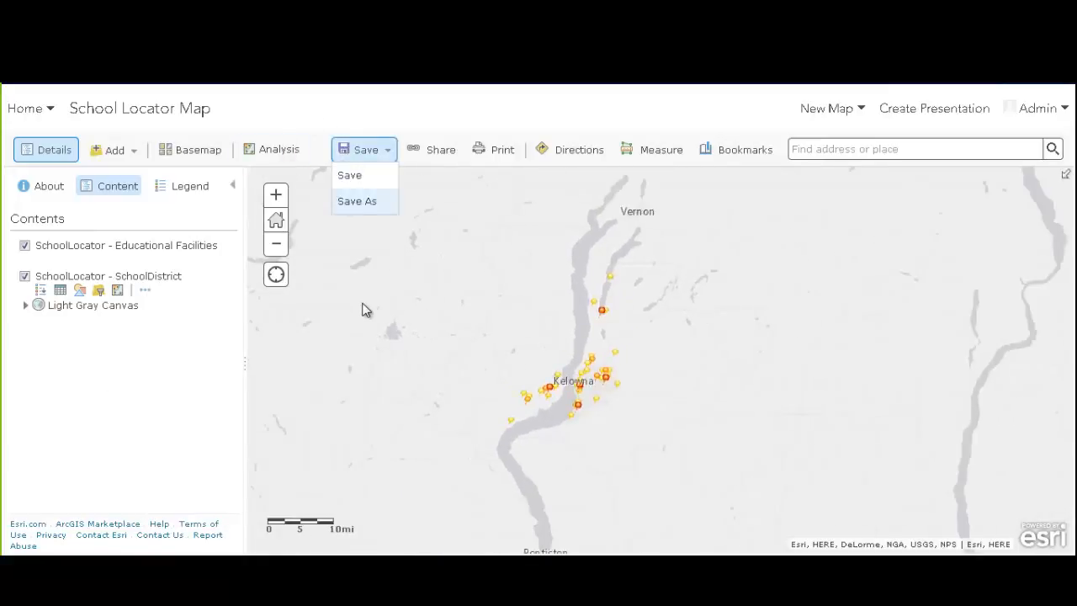
{"action": "left_click", "coordinate": [356, 176]}
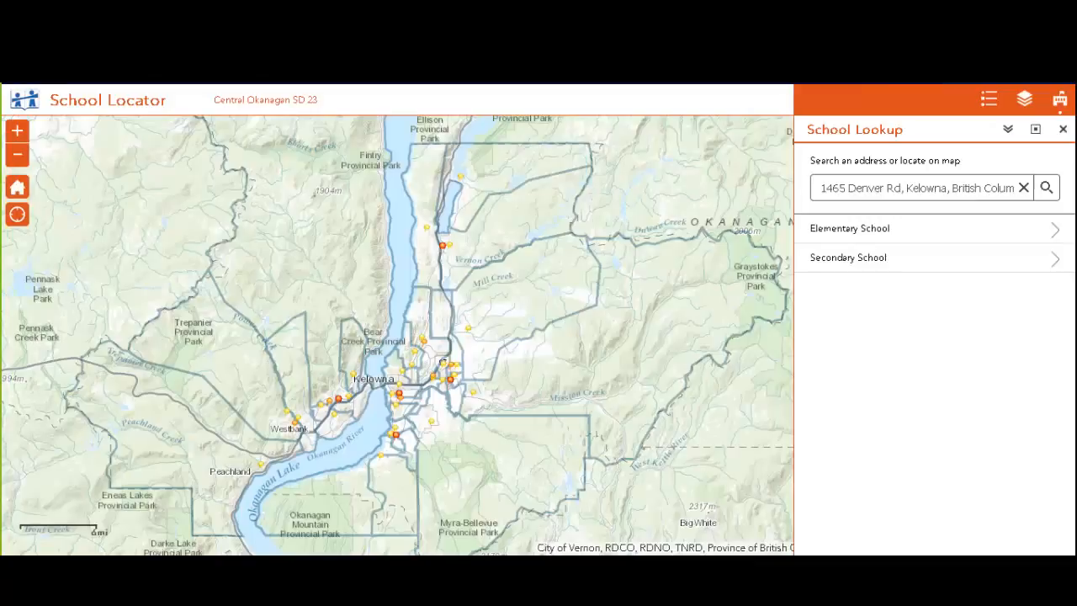
{"action": "key", "text": "F5"}
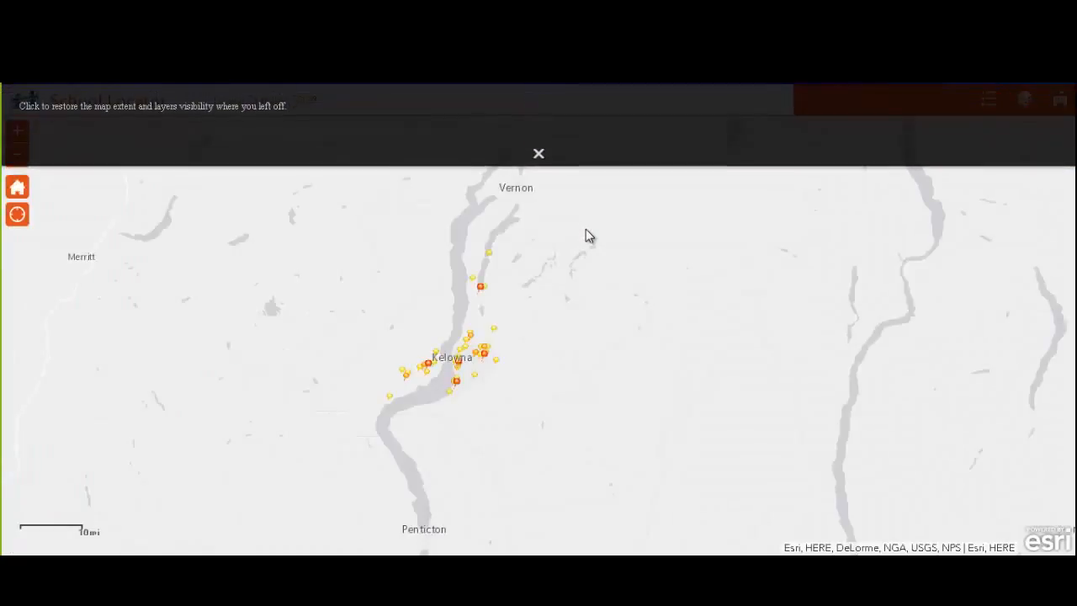
Look up the secondary school for a map location and get the 2.81 km route to Kelowna Secondary
{"action": "left_click", "coordinate": [538, 154]}
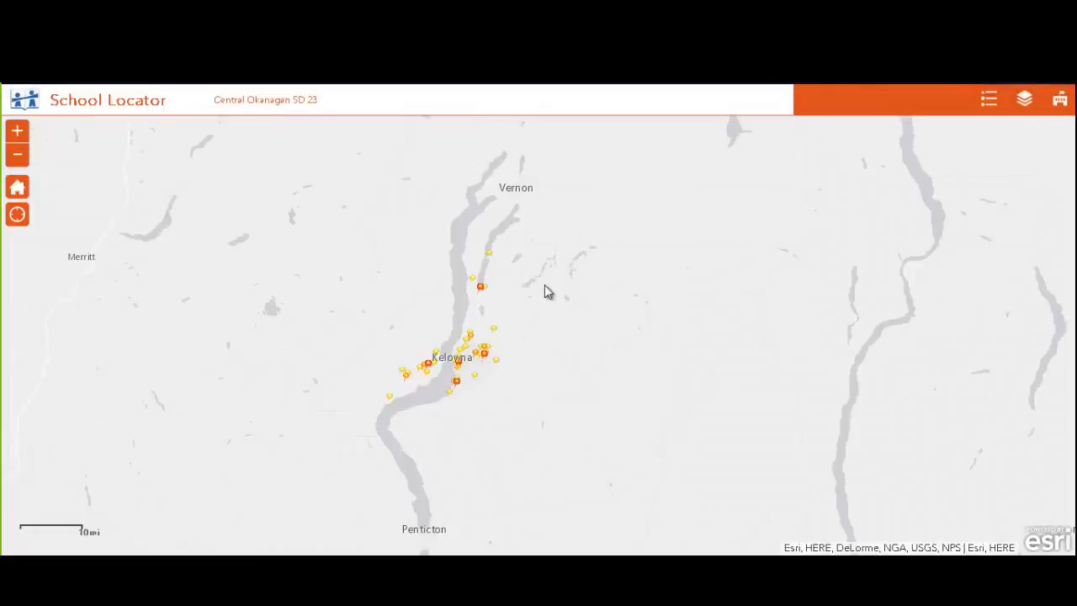
{"action": "left_click", "coordinate": [1056, 111]}
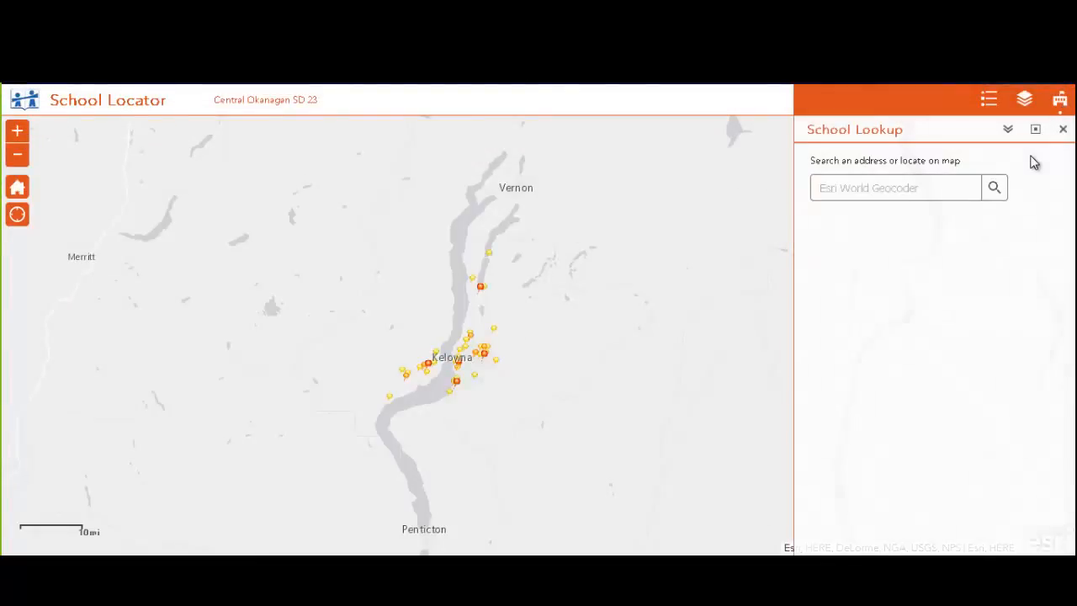
{"action": "scroll", "coordinate": [498, 360], "scroll_direction": "up", "scroll_amount": 2}
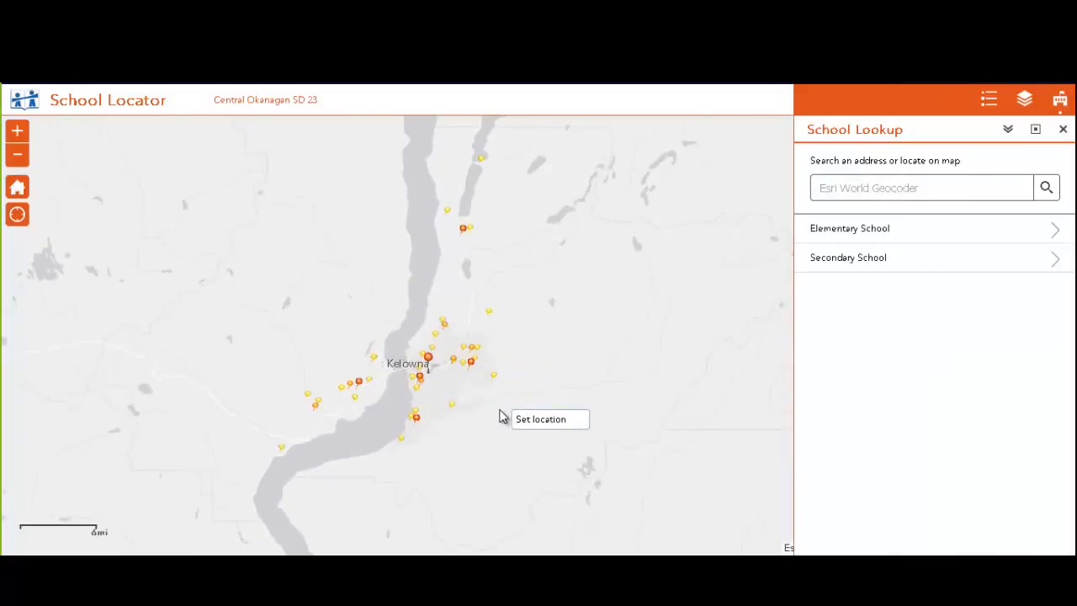
{"action": "left_click", "coordinate": [850, 257]}
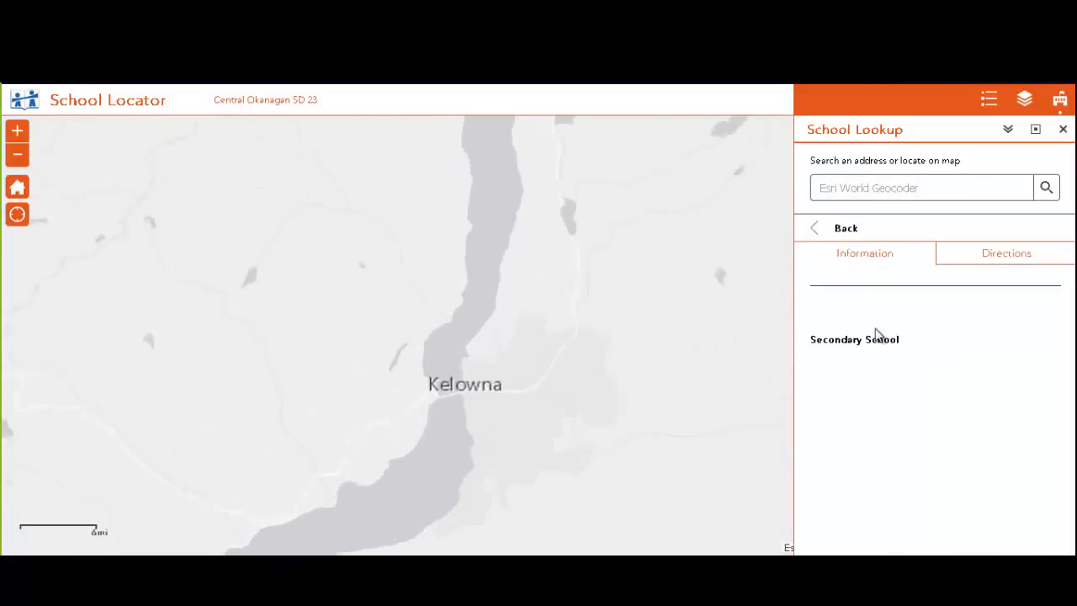
{"action": "left_click", "coordinate": [1015, 256]}
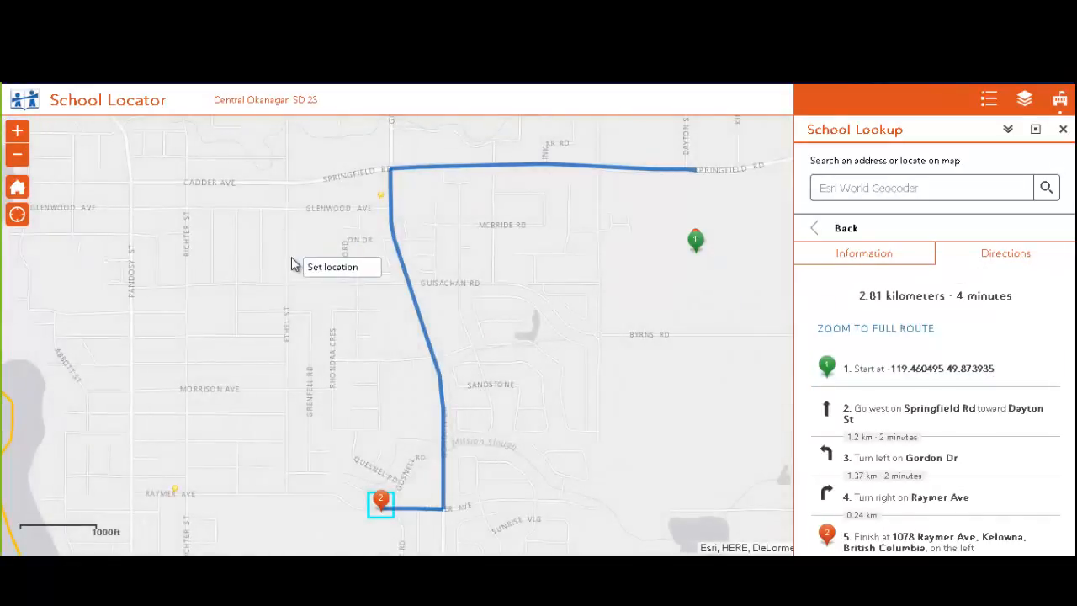
Return to the slideshow and advance to the In Summary slide
{"action": "key", "text": "alt+Tab"}
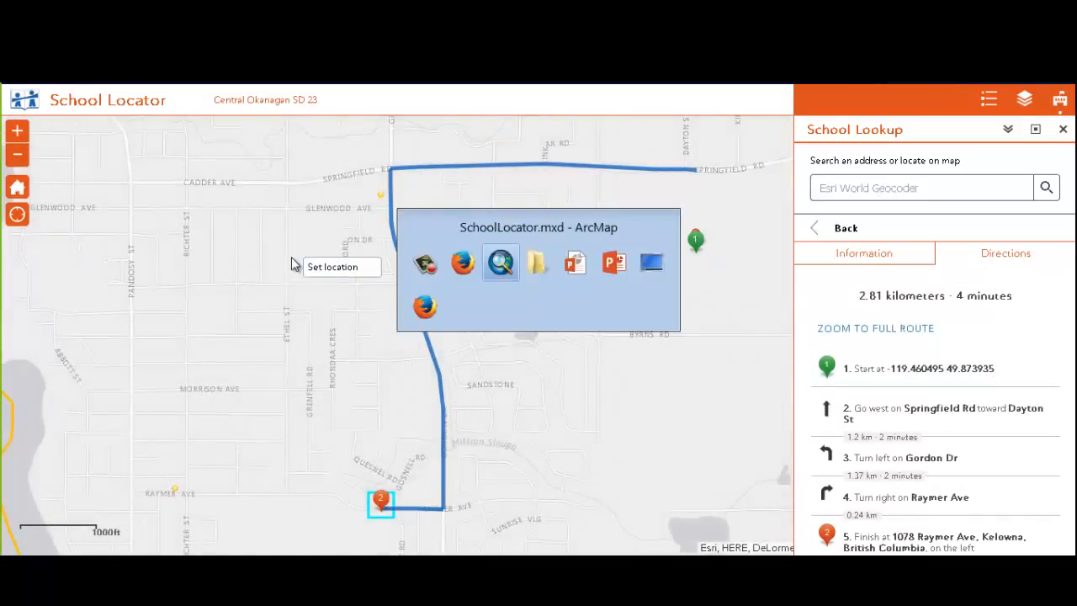
{"action": "key", "text": "alt+Tab"}
{"action": "key", "text": "alt+Tab"}
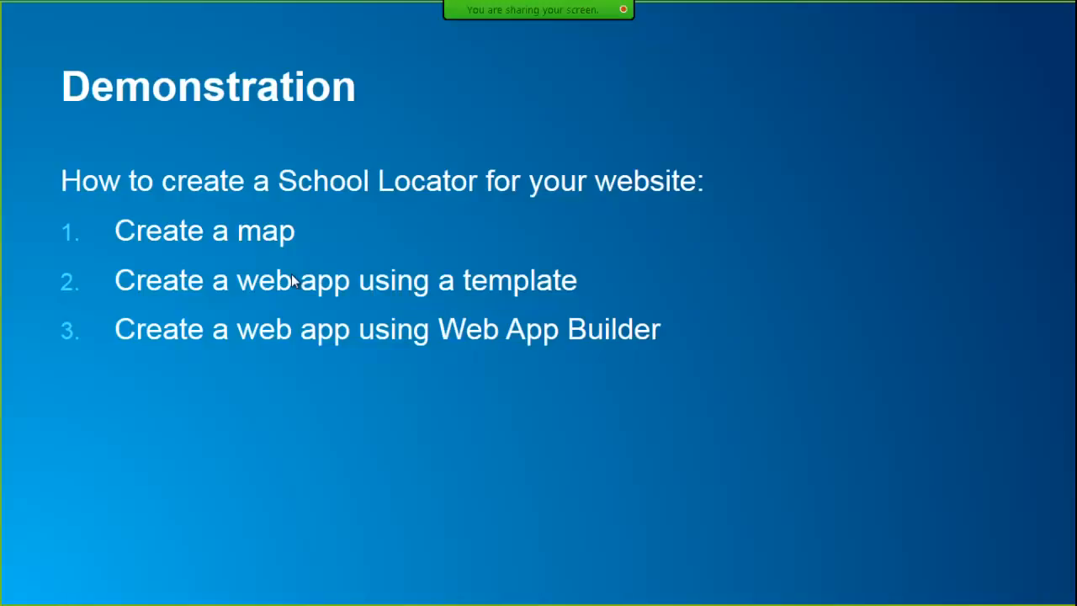
{"action": "key", "text": "Right"}
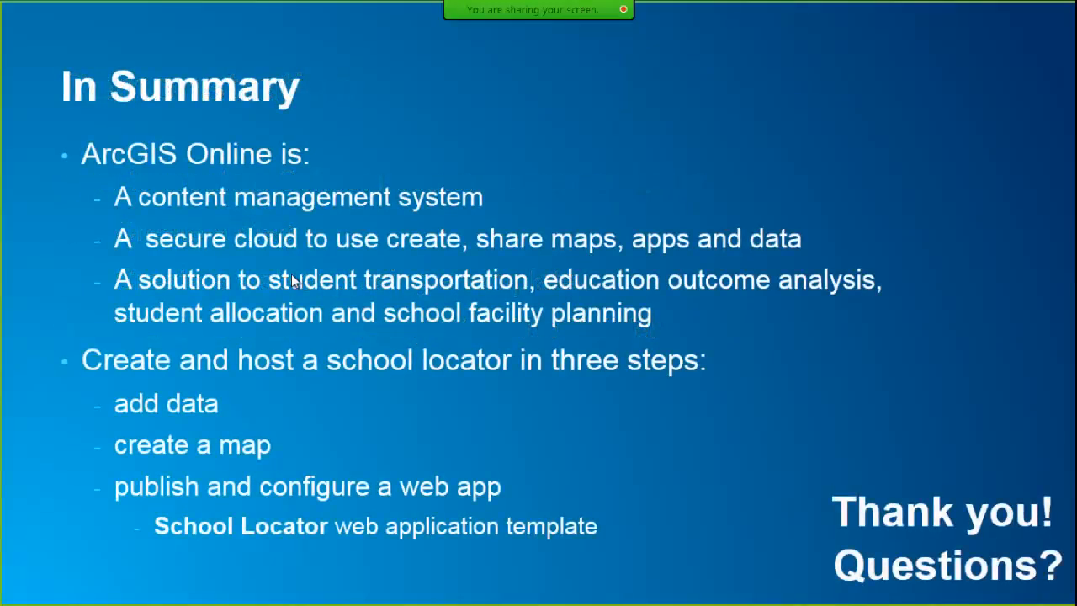